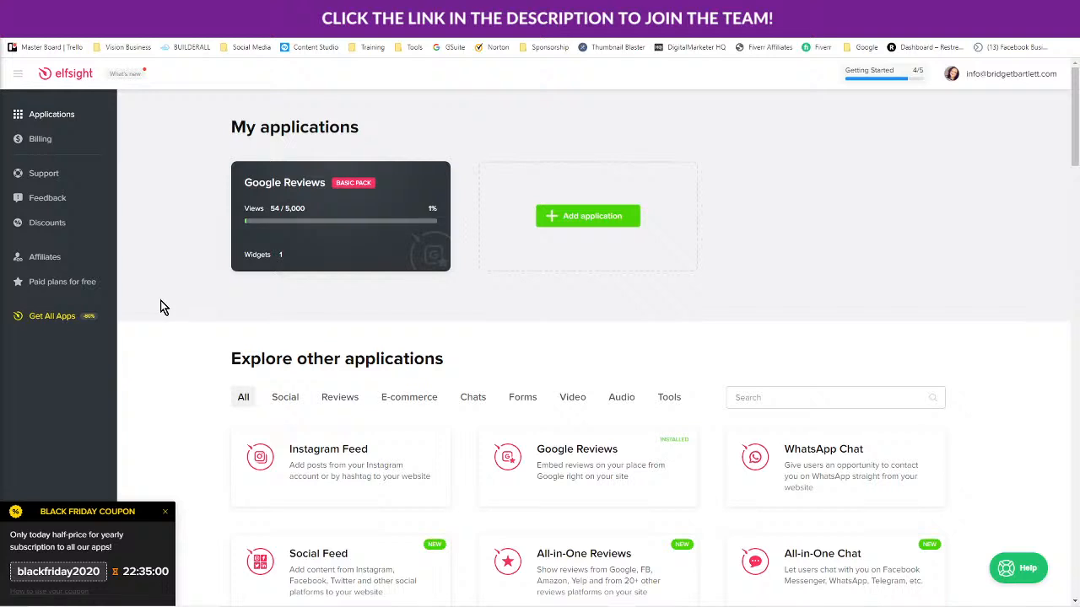
- Compare the All Apps Pack plan prices under Change plan, then close back to the Basic Pack subscription
scroll(161, 307, down, 1)
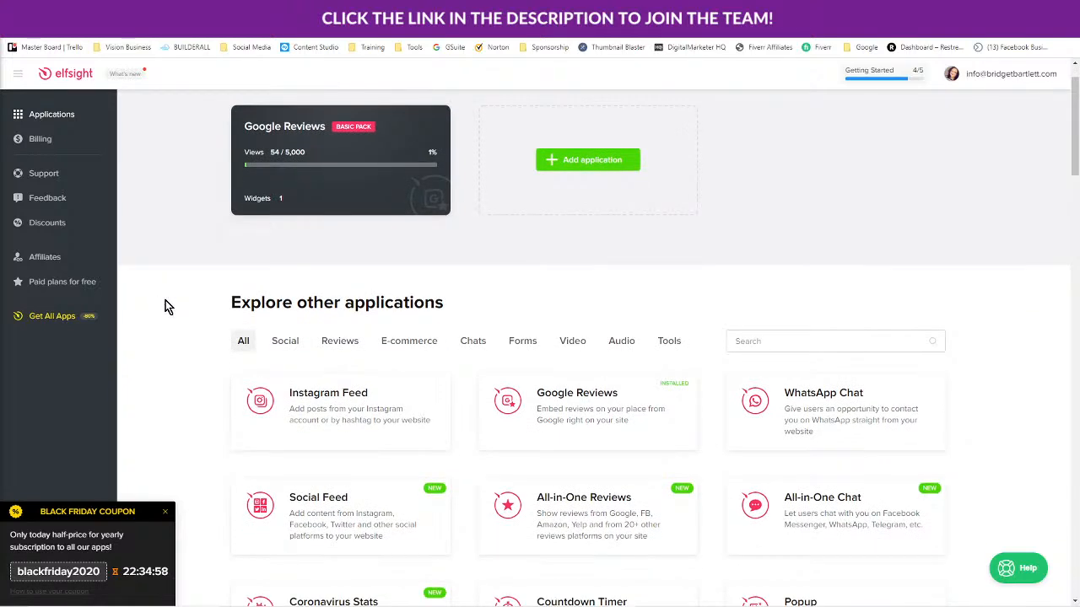
scroll(165, 307, up, 1)
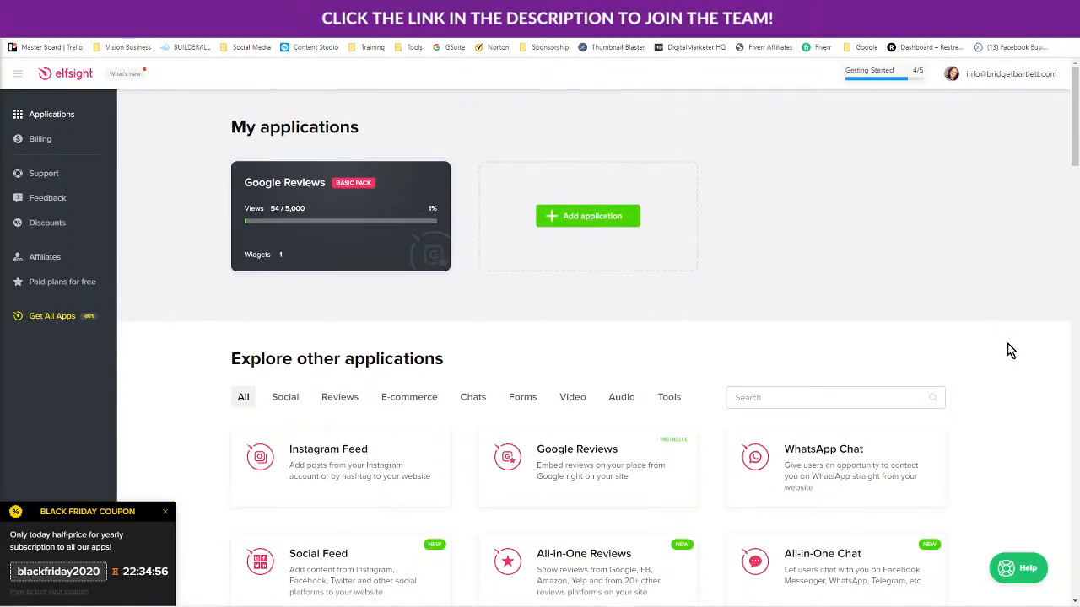
click(46, 144)
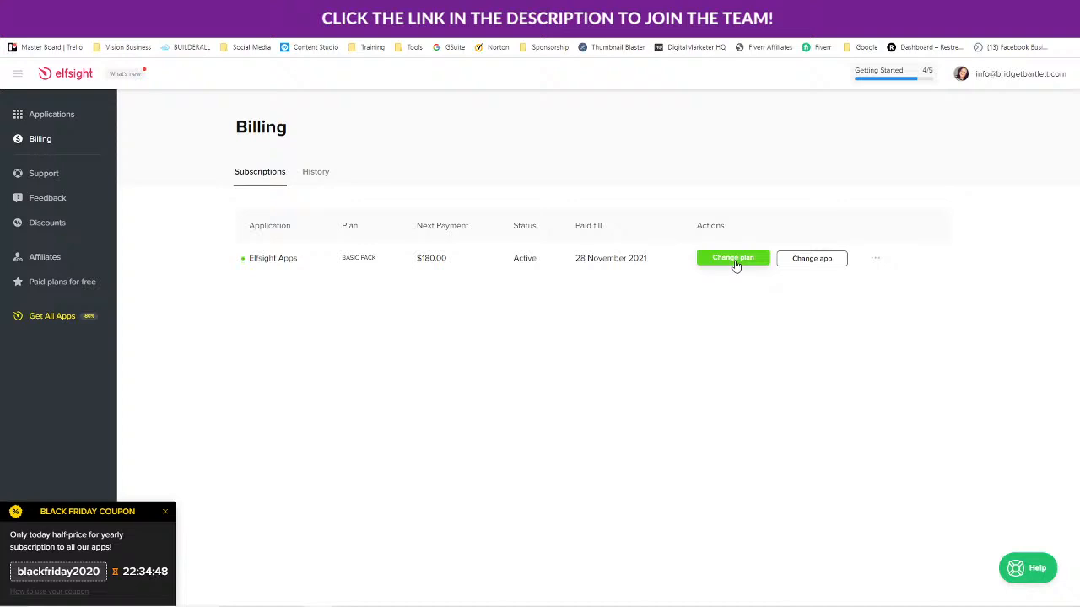
click(734, 261)
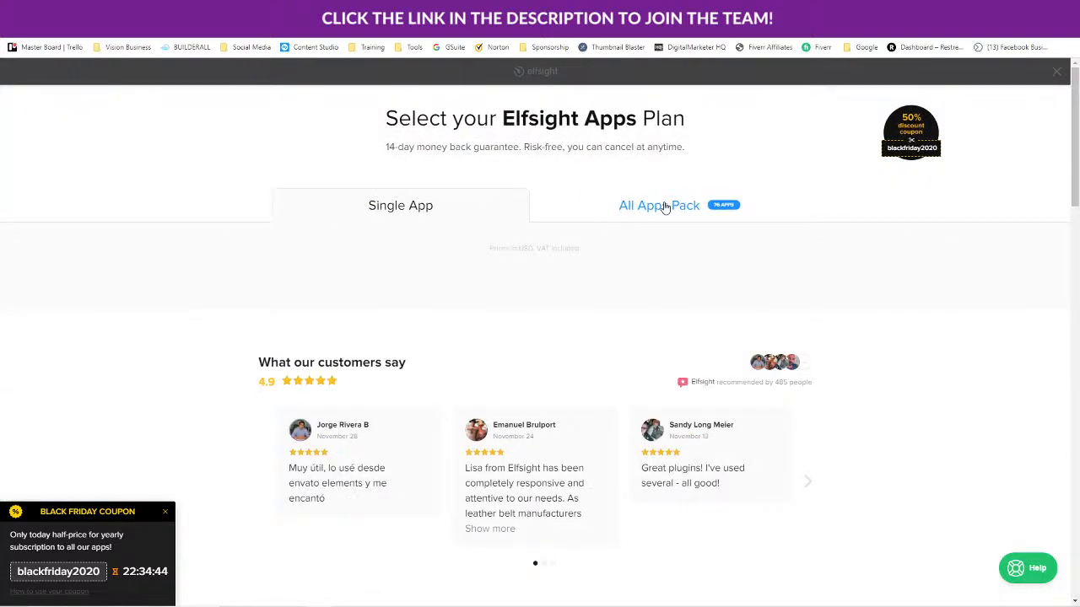
click(665, 206)
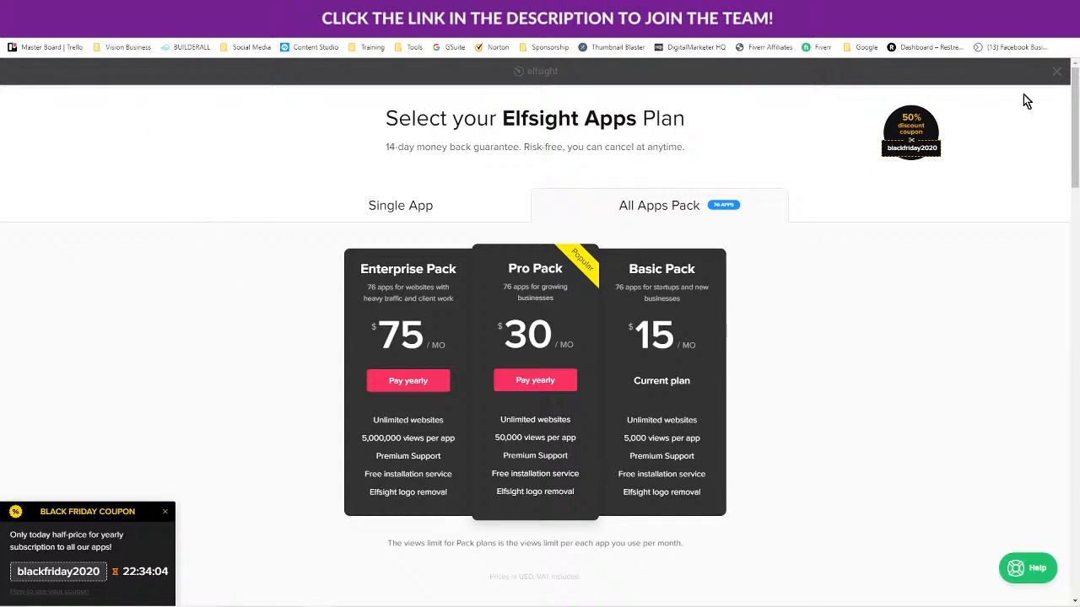
click(1056, 72)
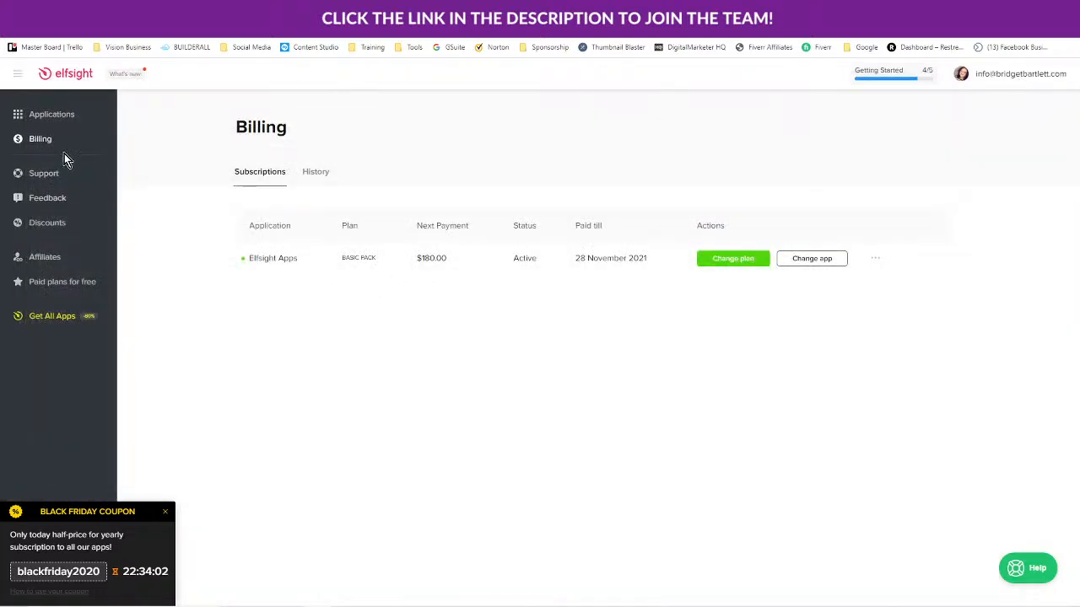
- Go back to Applications and scroll through widgets like Instagram Feed and Countdown Timer
click(60, 115)
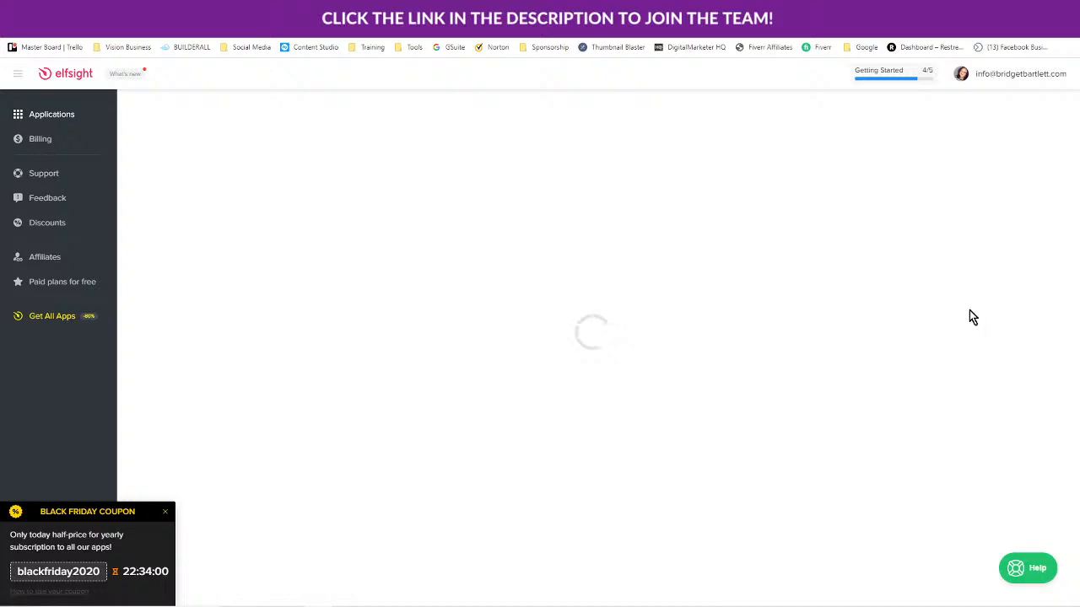
scroll(971, 338, down, 1)
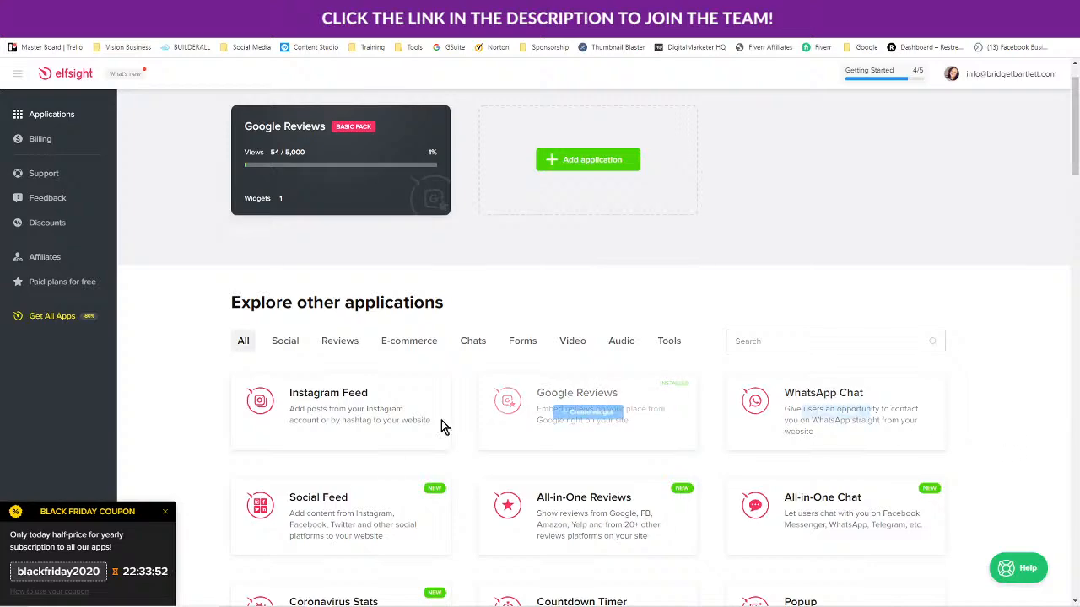
scroll(1038, 411, down, 2)
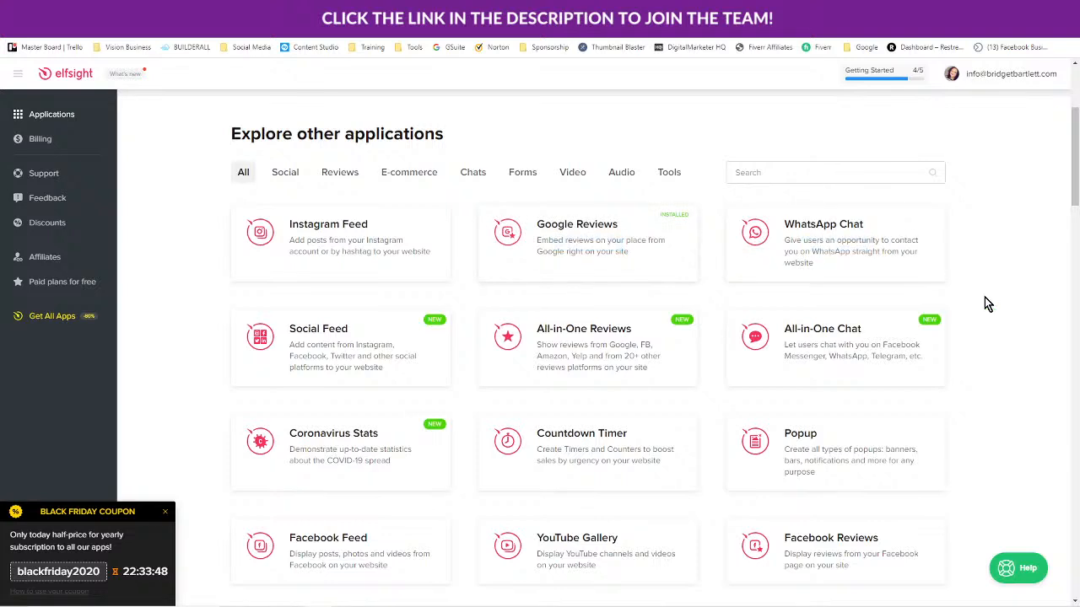
scroll(1027, 287, down, 1)
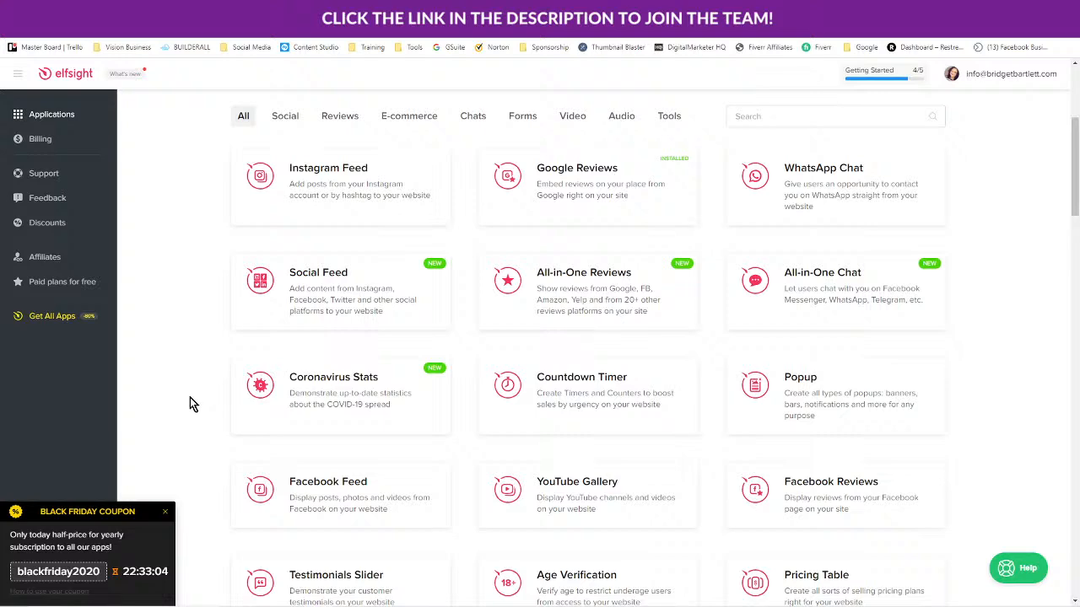
- Scroll the 'Explore other applications' catalog to find the installed Google Reviews card
scroll(189, 397, down, 1)
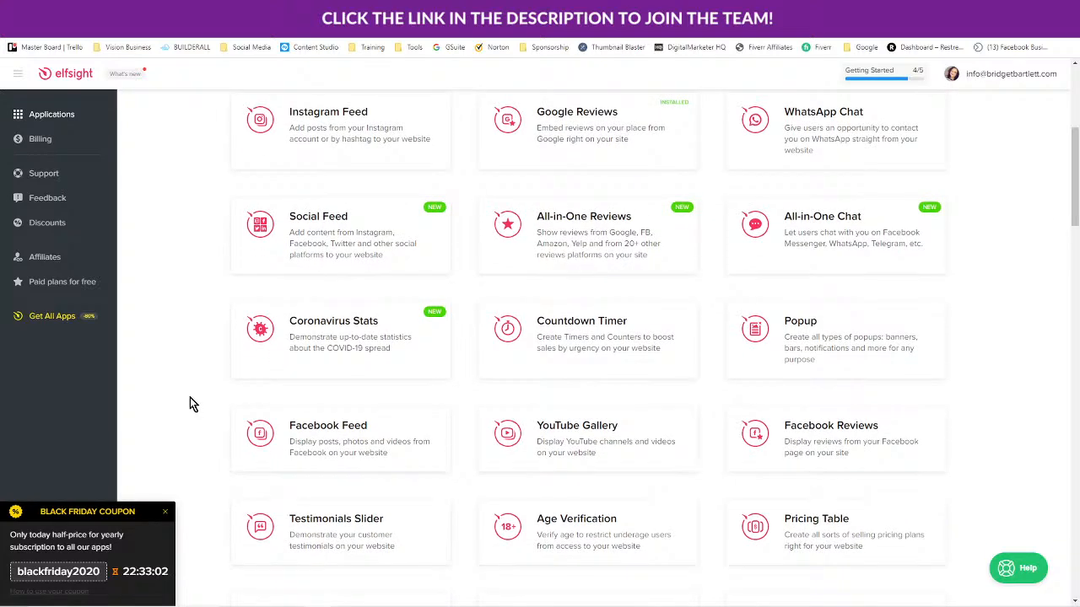
scroll(190, 398, down, 3)
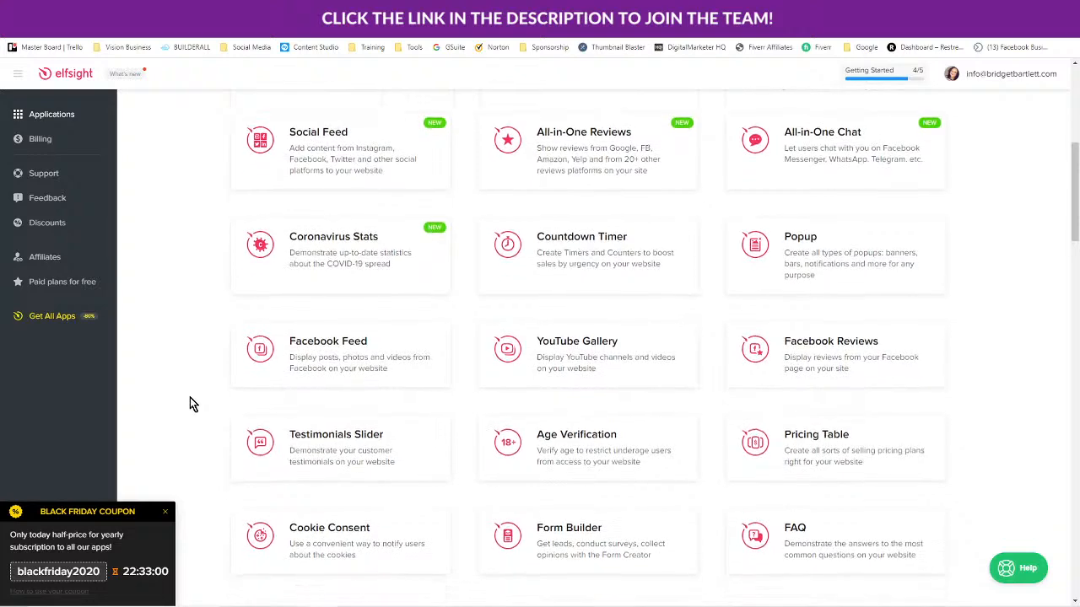
scroll(190, 403, down, 2)
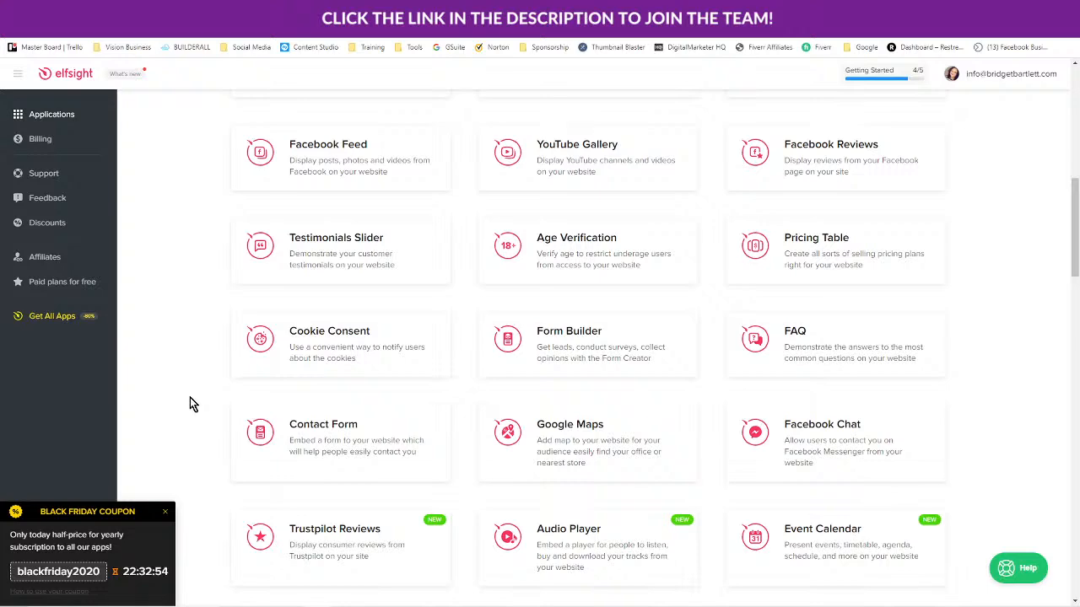
scroll(190, 398, up, 2)
scroll(189, 401, down, 3)
scroll(1013, 386, down, 2)
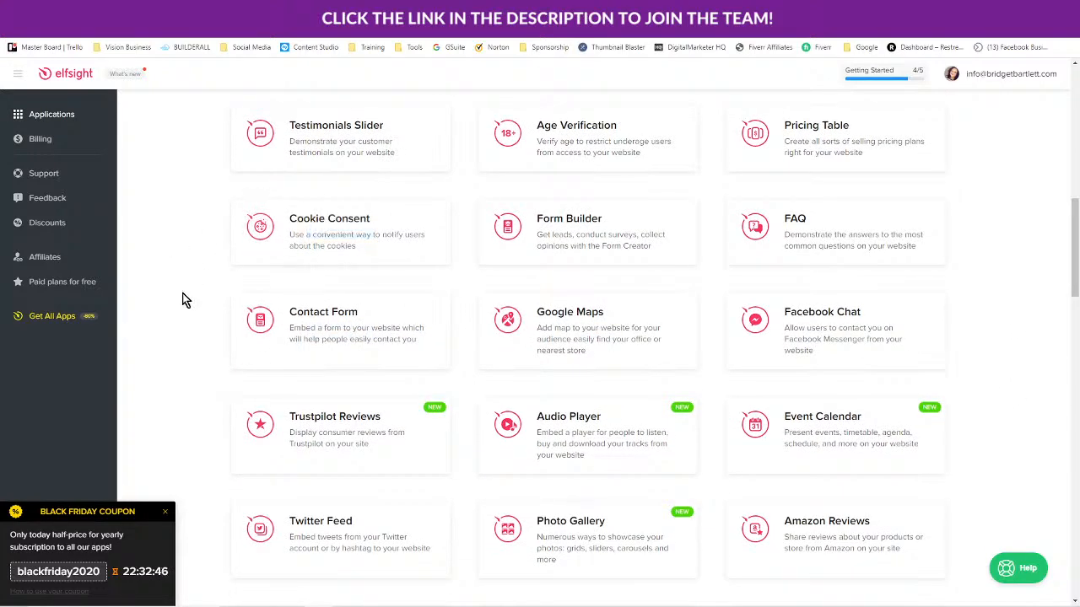
scroll(182, 396, up, 1)
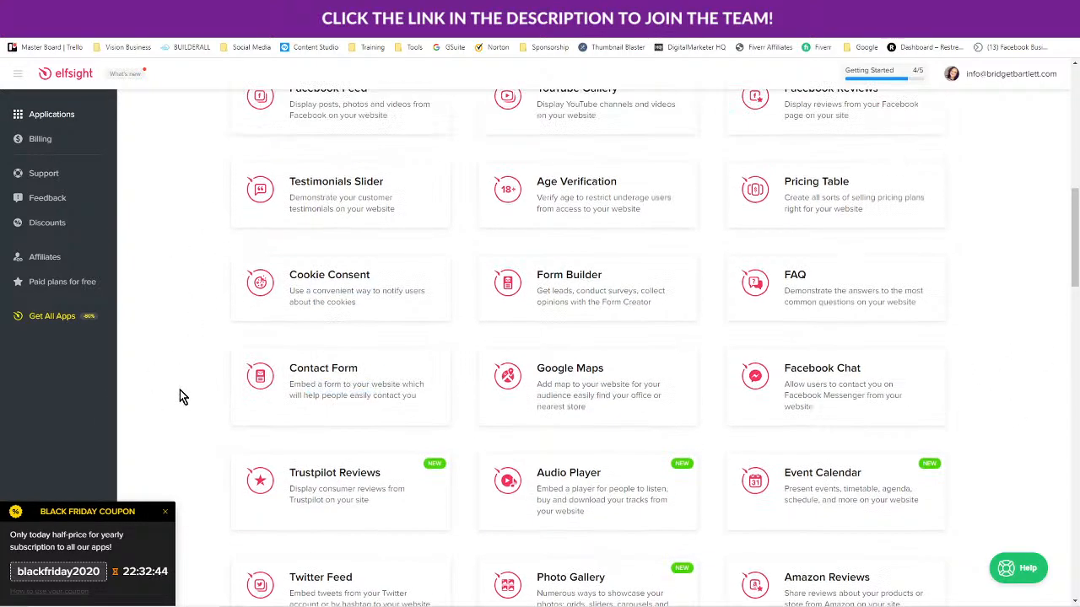
scroll(176, 393, down, 3)
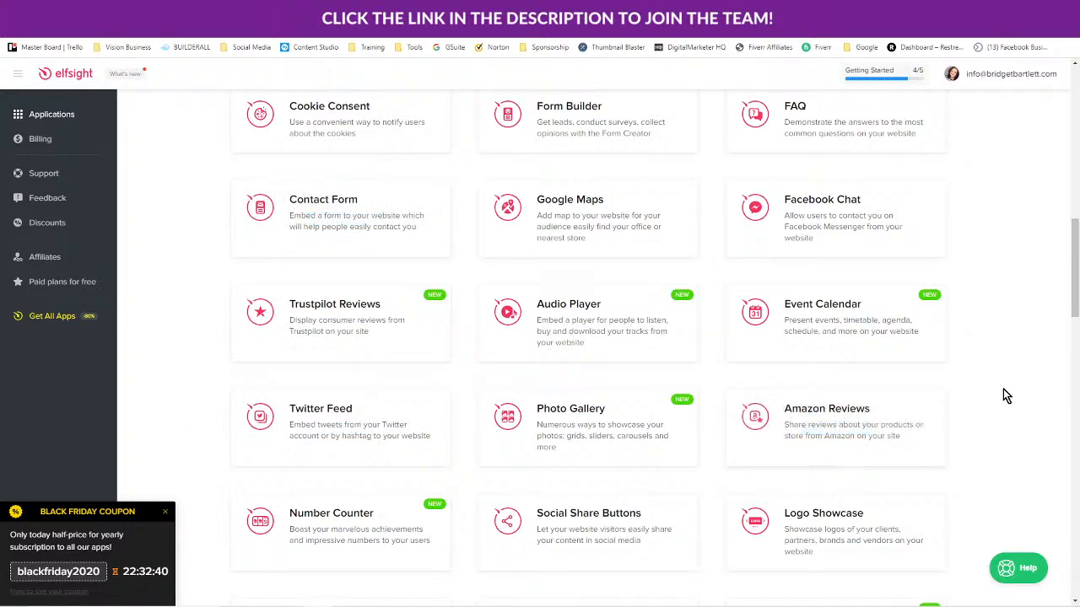
scroll(1003, 395, down, 1)
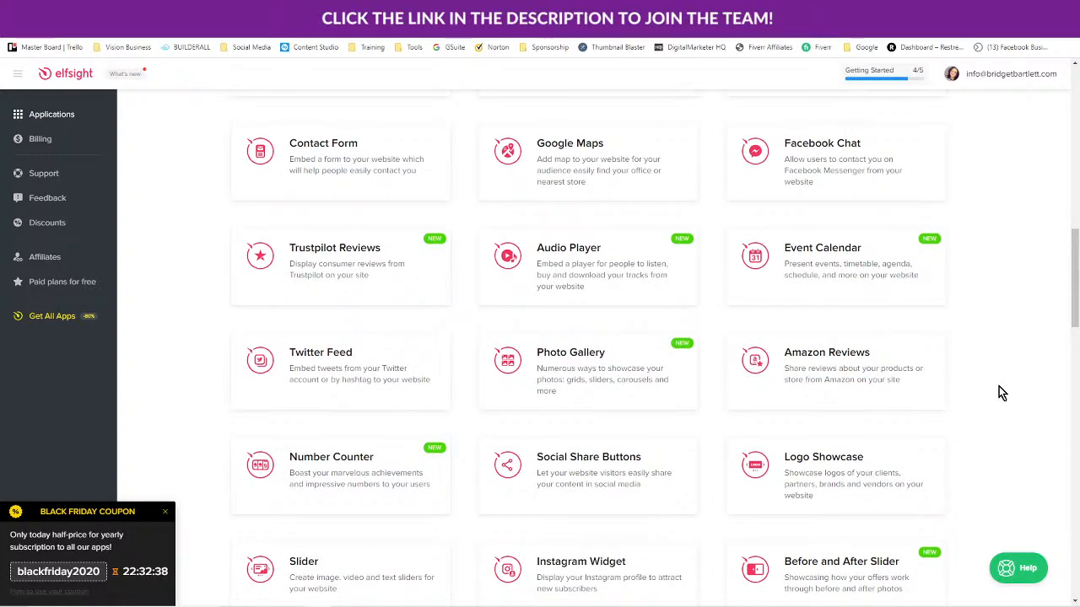
scroll(999, 392, down, 1)
scroll(999, 386, down, 1)
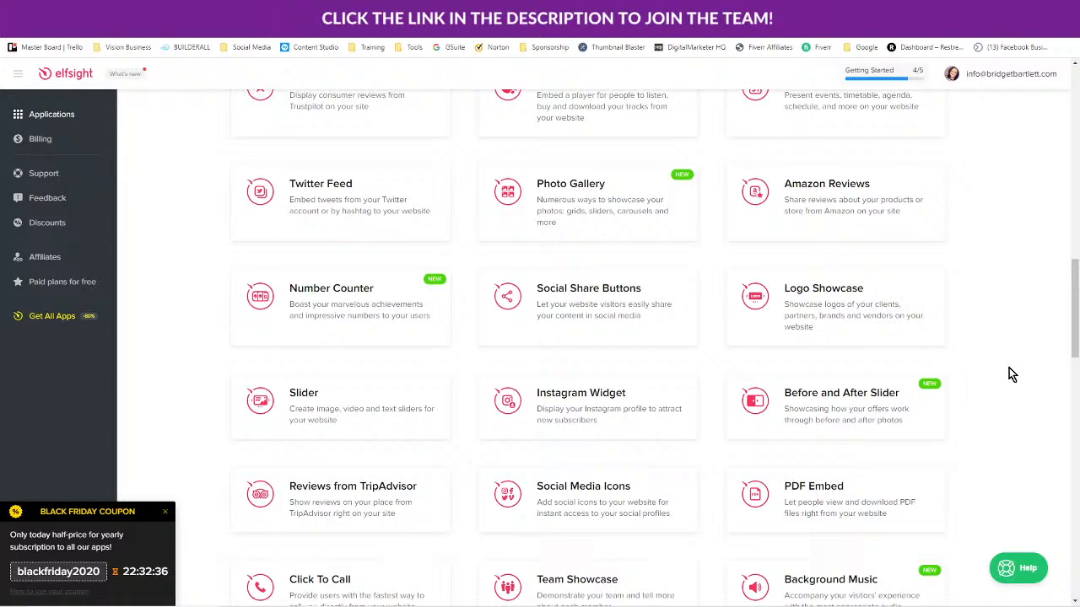
scroll(1009, 368, down, 1)
scroll(1009, 368, down, 1)
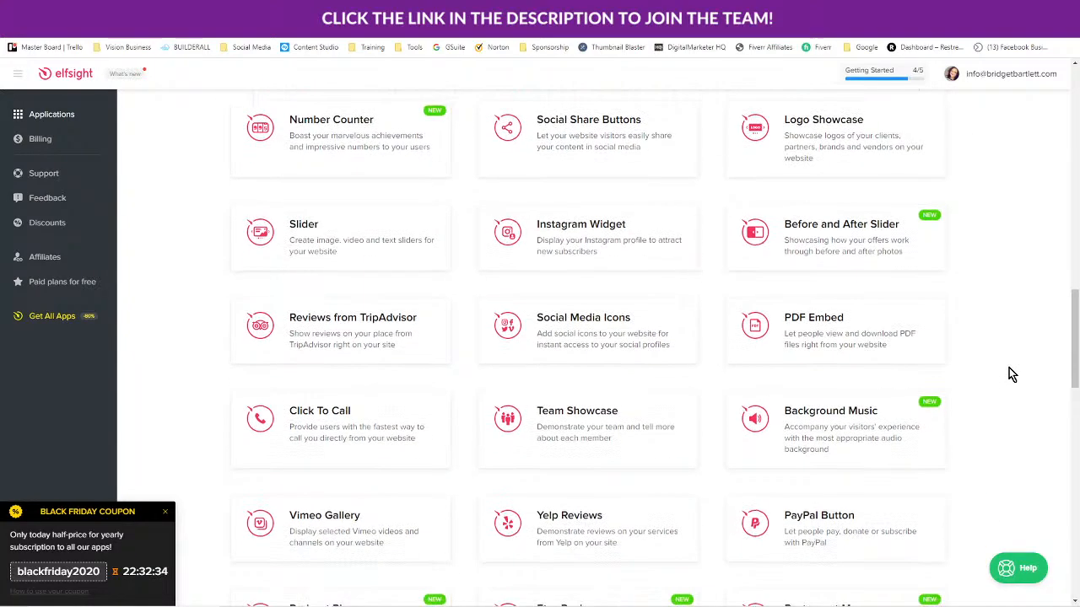
scroll(1012, 375, down, 3)
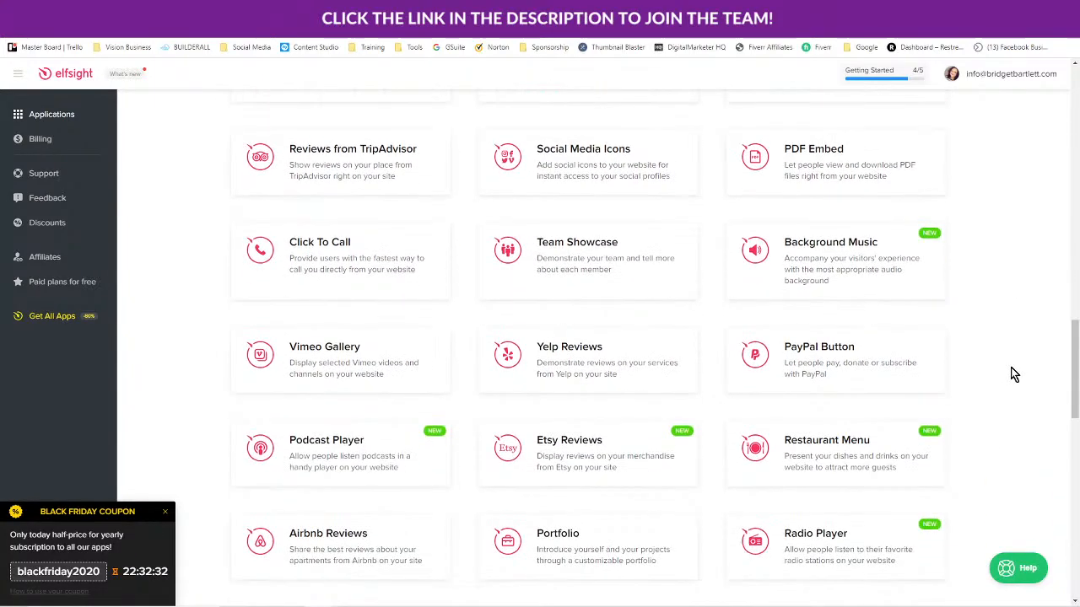
scroll(1014, 375, down, 1)
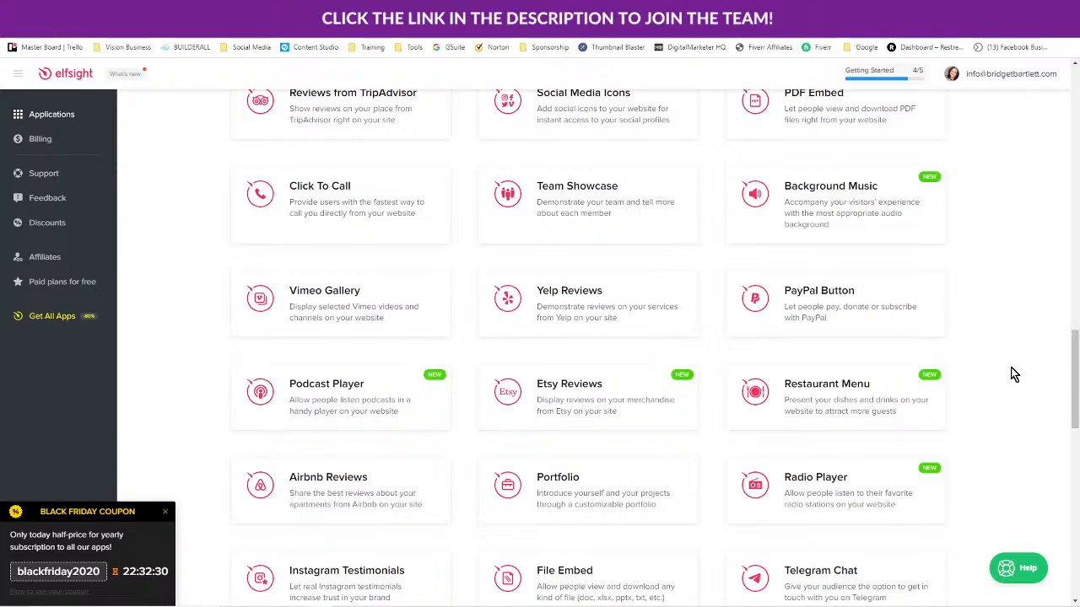
scroll(1015, 376, down, 2)
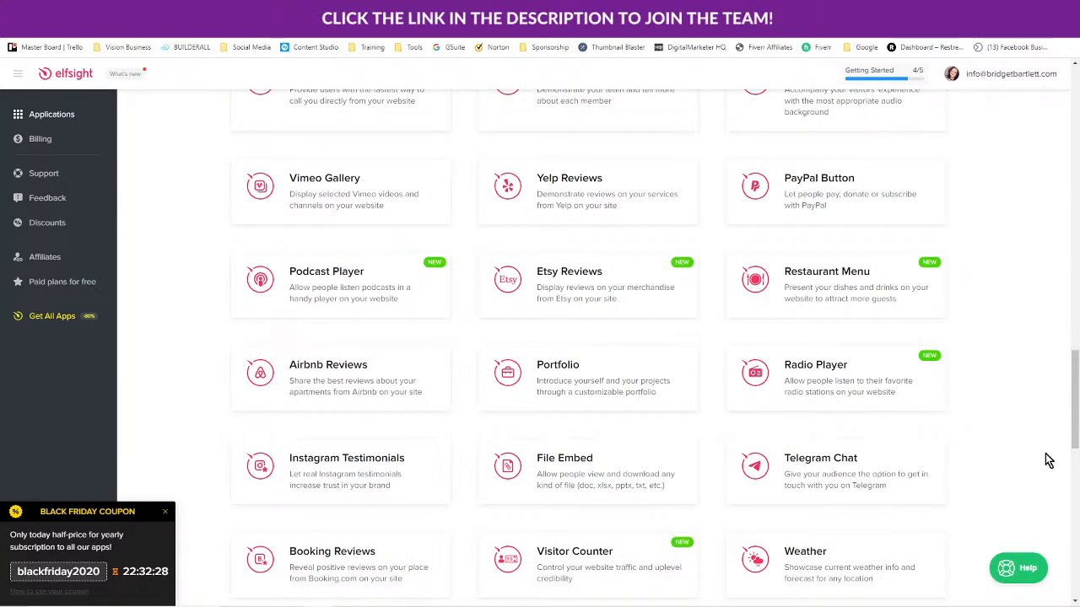
scroll(1018, 445, down, 3)
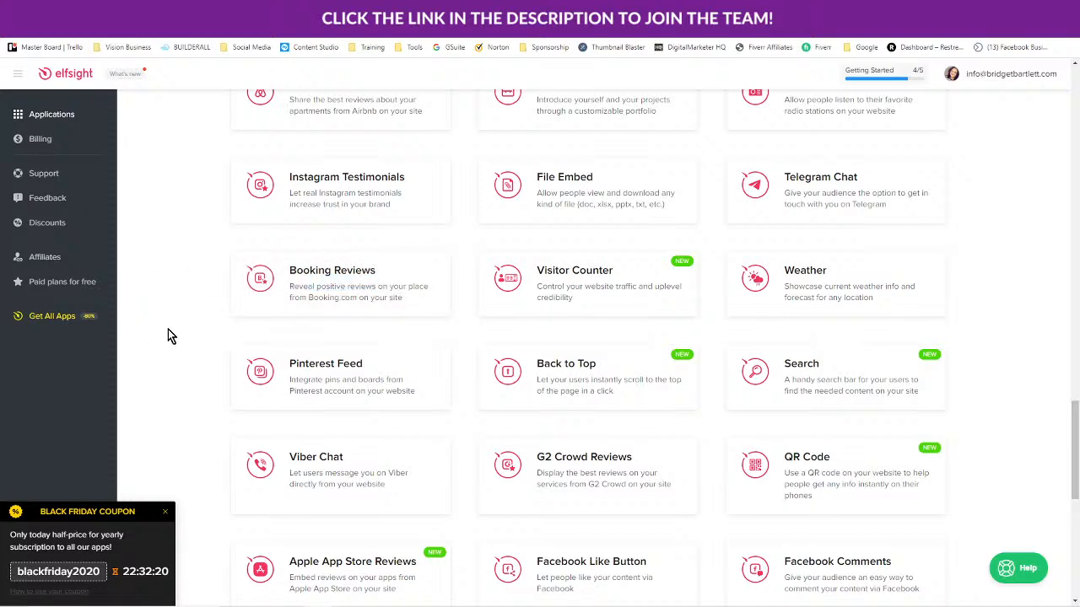
scroll(158, 356, down, 3)
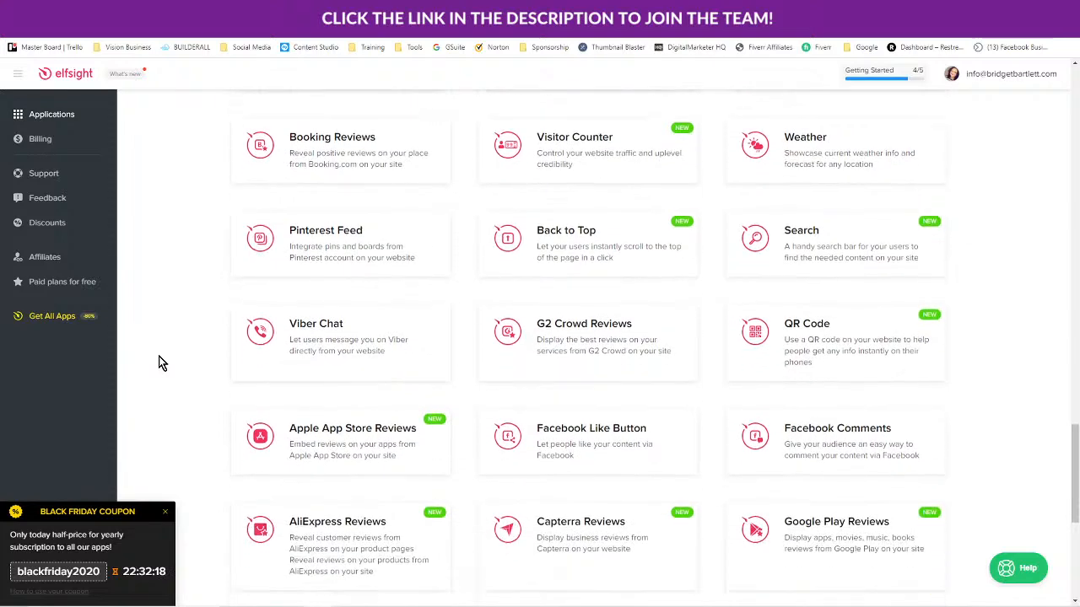
scroll(158, 356, down, 4)
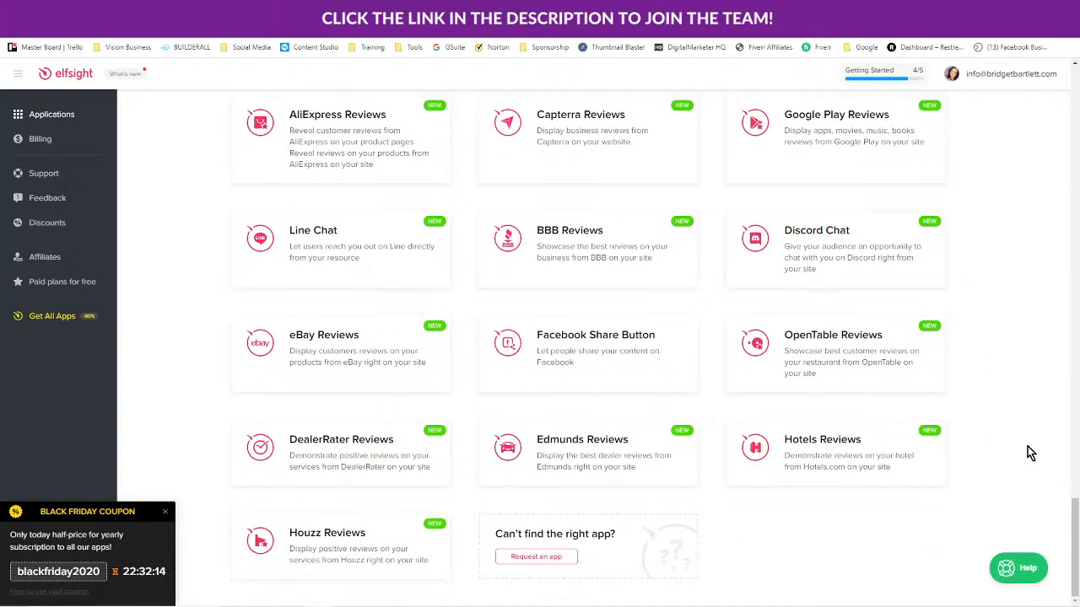
scroll(1022, 419, up, 2)
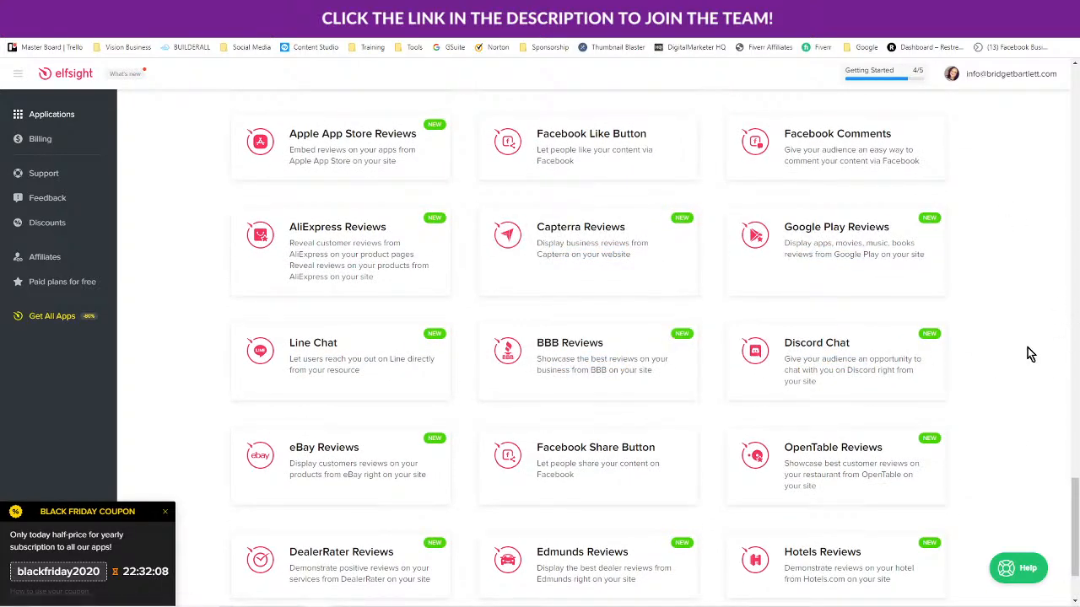
scroll(378, 388, up, 2)
scroll(197, 388, up, 4)
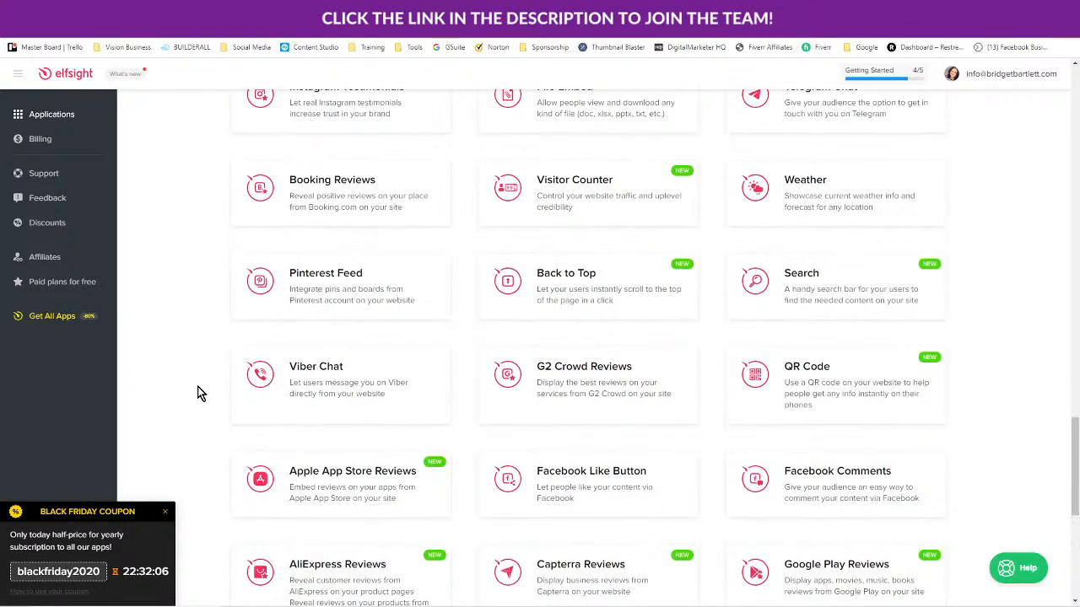
scroll(1039, 374, down, 2)
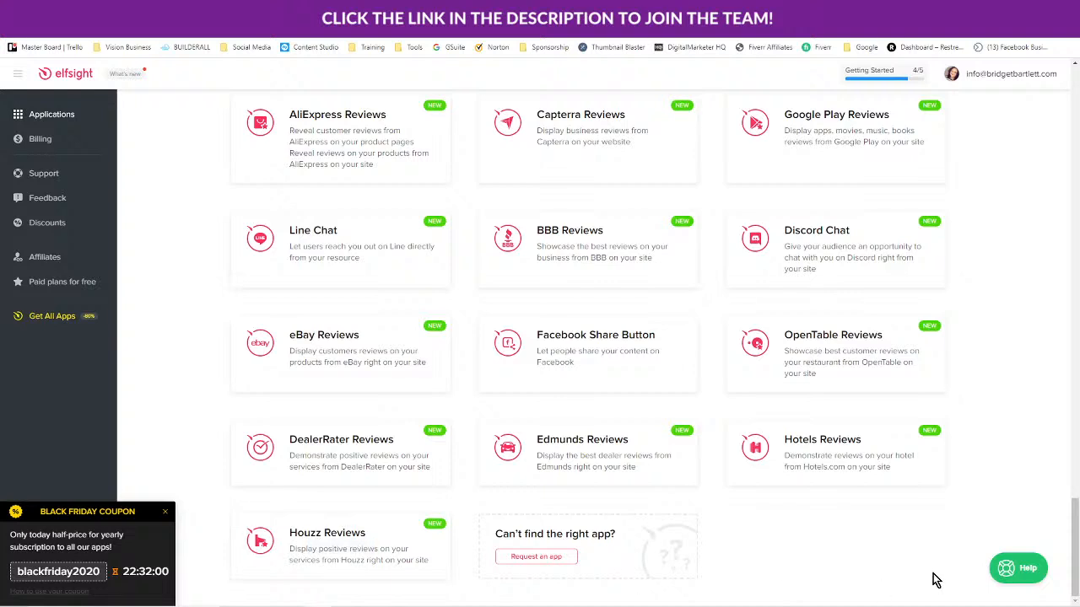
mouse_move(666, 464)
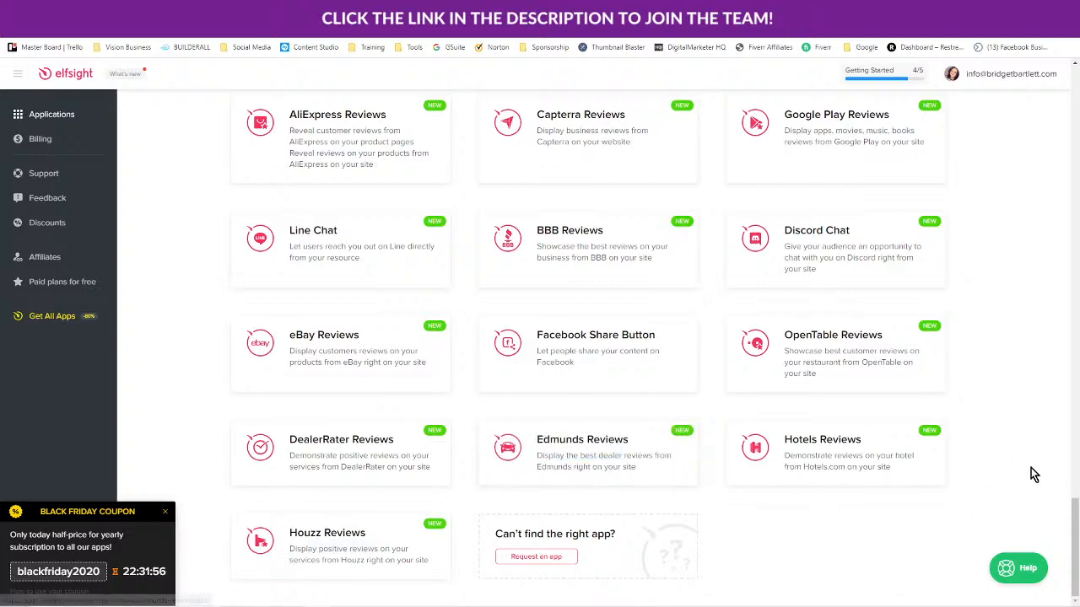
scroll(1034, 471, up, 12)
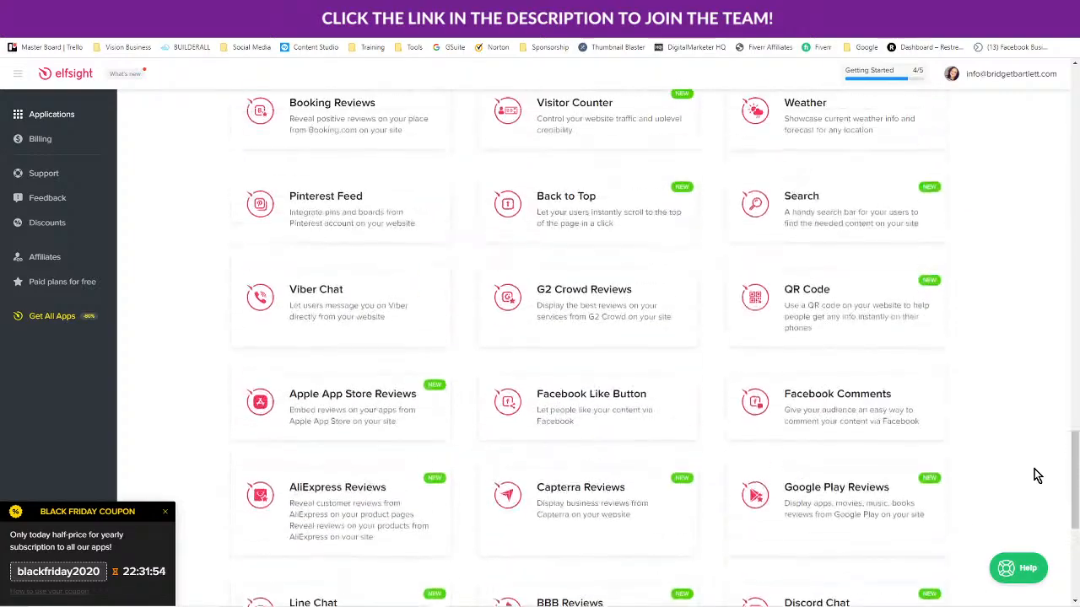
scroll(1039, 468, up, 10)
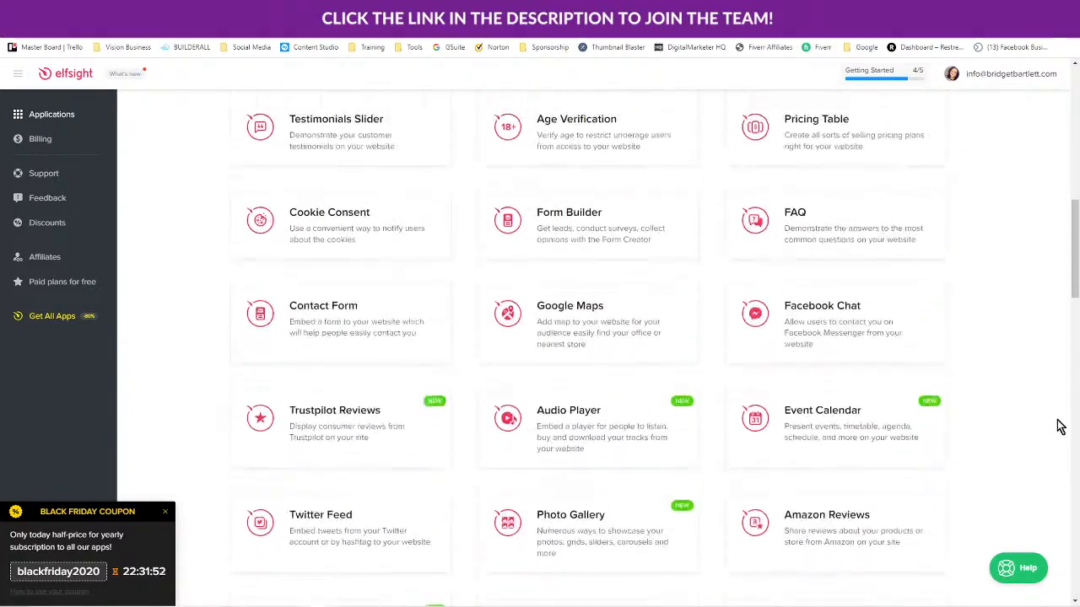
scroll(1052, 405, up, 3)
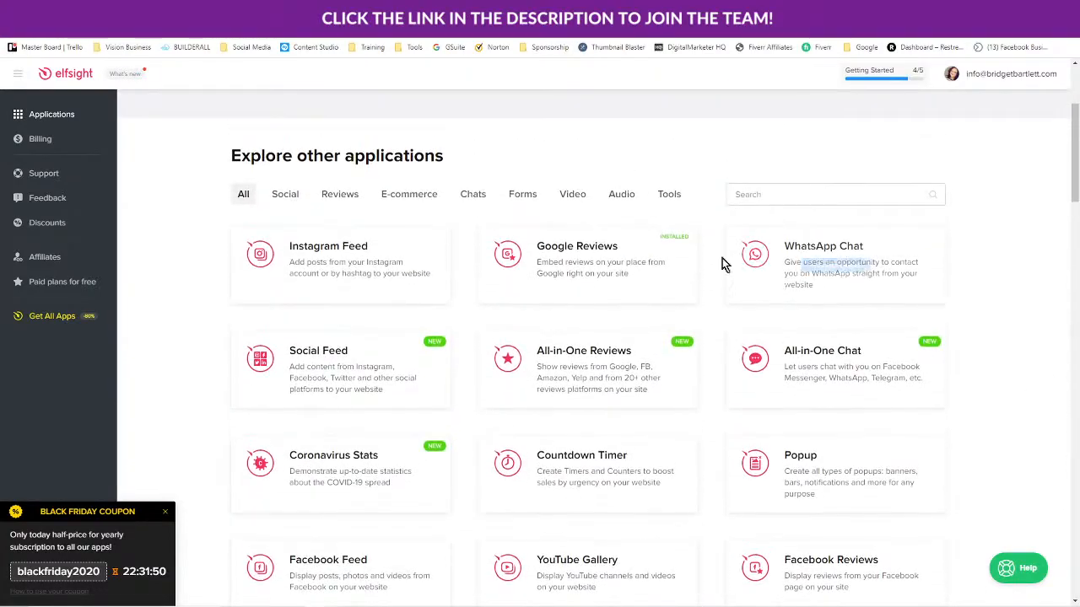
- Create a Google Reviews widget and rename it 'Vision Marketing Reviews'
click(582, 265)
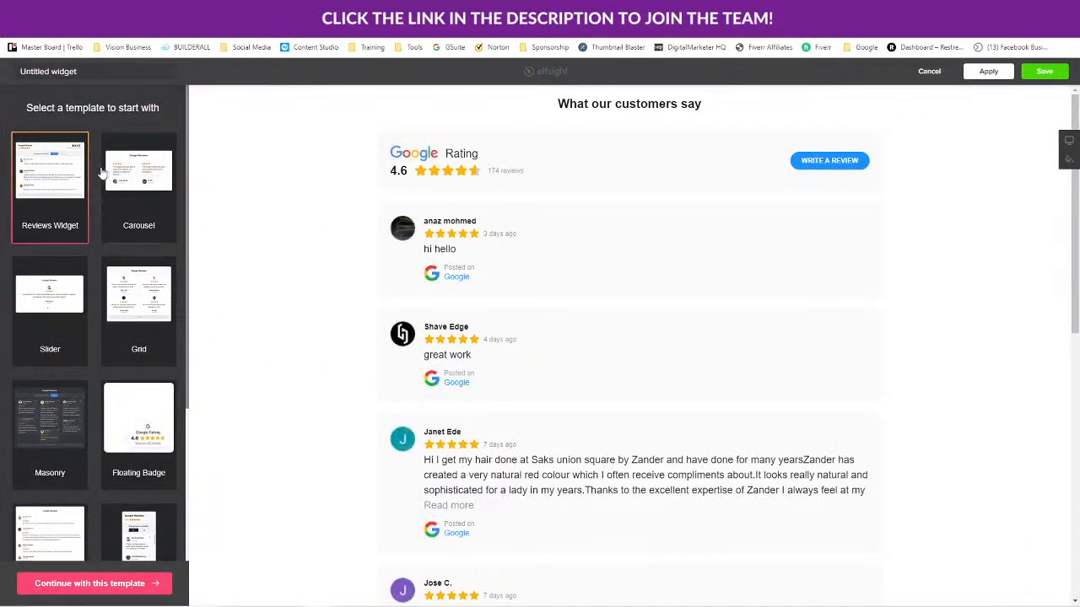
click(63, 74)
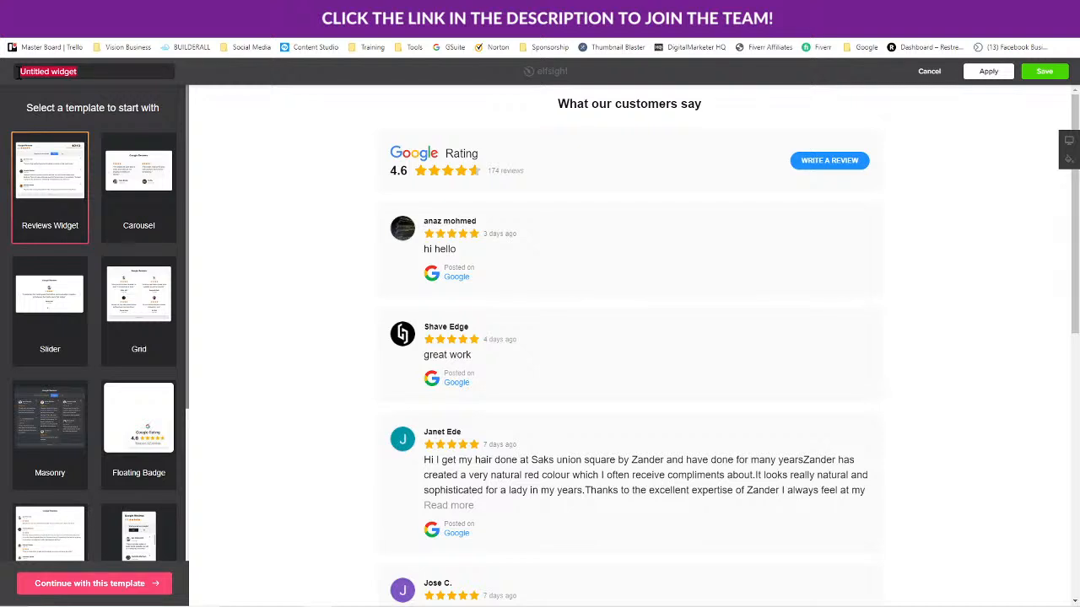
text(Vision Marketing Revi)
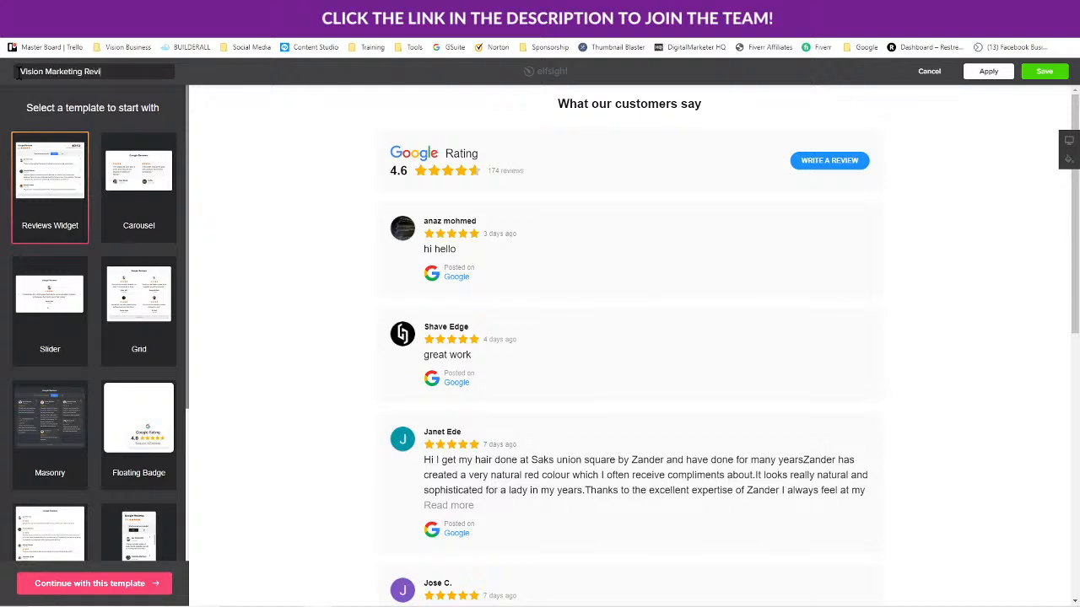
text(ews)
- Load more reviews, then preview the Carousel template, stepping through reviews forward and back
scroll(318, 351, down, 1)
scroll(317, 352, up, 1)
scroll(284, 312, down, 1)
scroll(285, 316, down, 1)
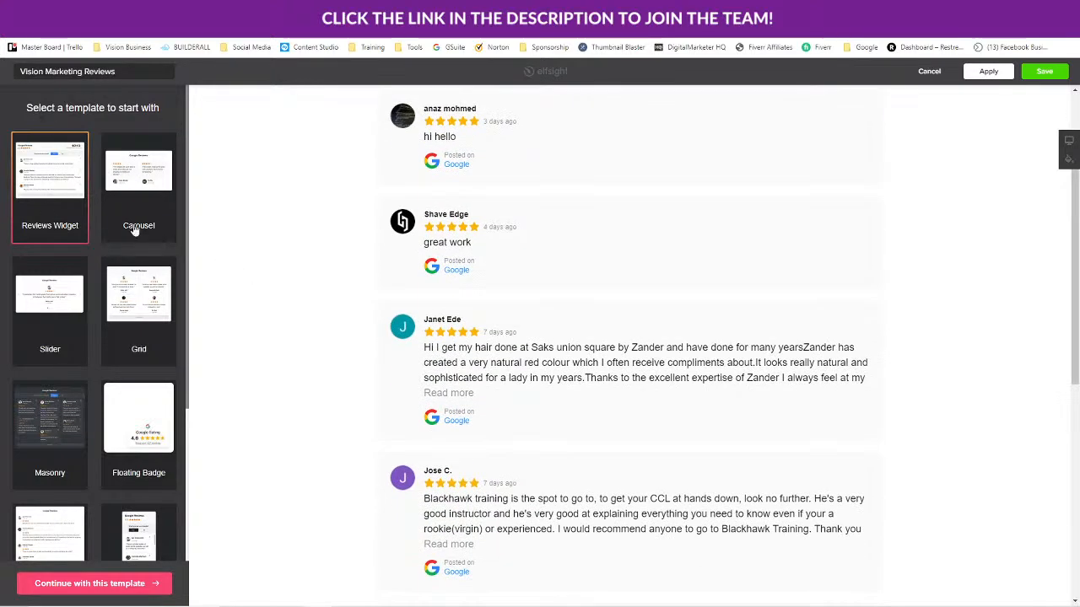
scroll(212, 284, down, 5)
scroll(268, 322, up, 6)
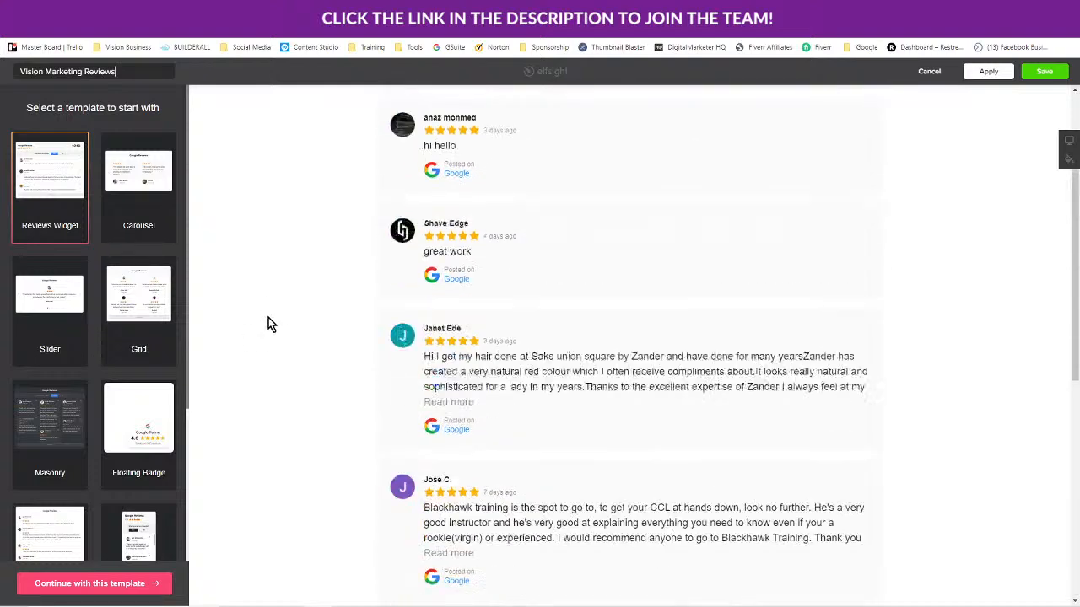
scroll(270, 324, down, 6)
click(667, 590)
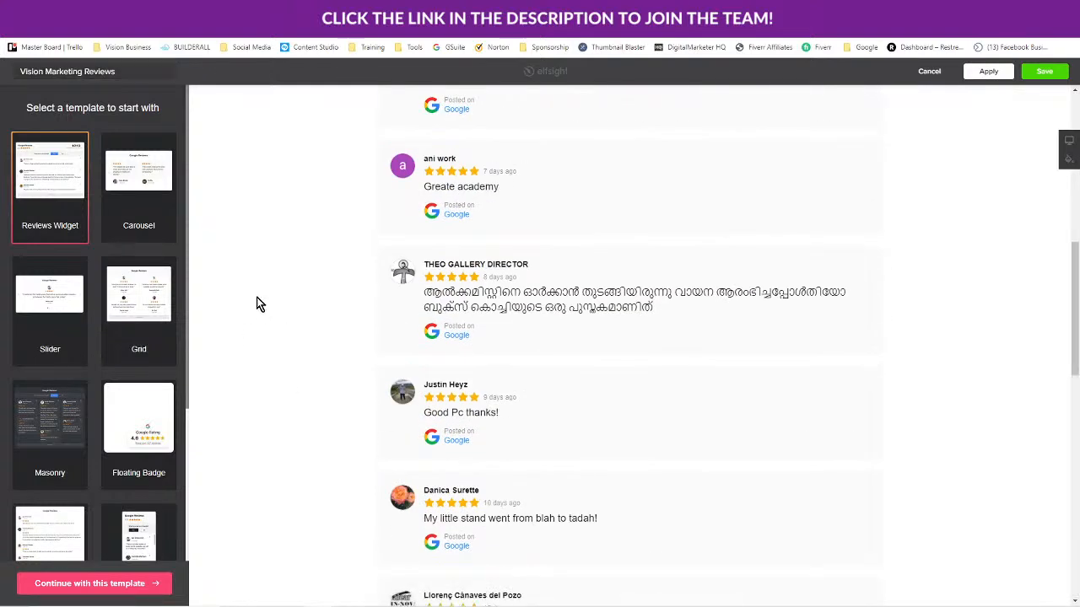
scroll(255, 299, up, 6)
click(136, 182)
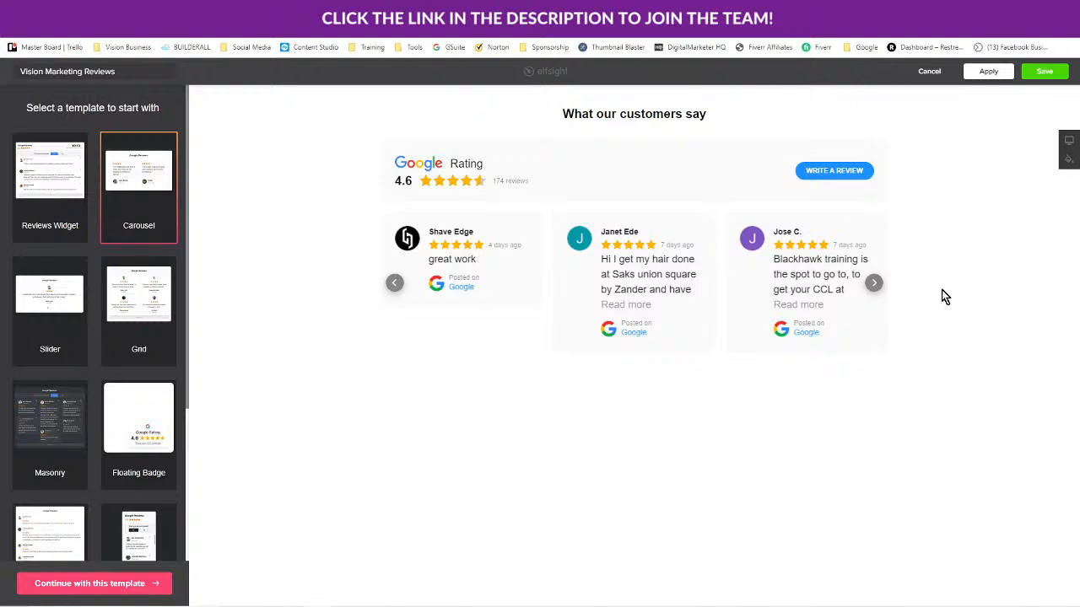
click(877, 288)
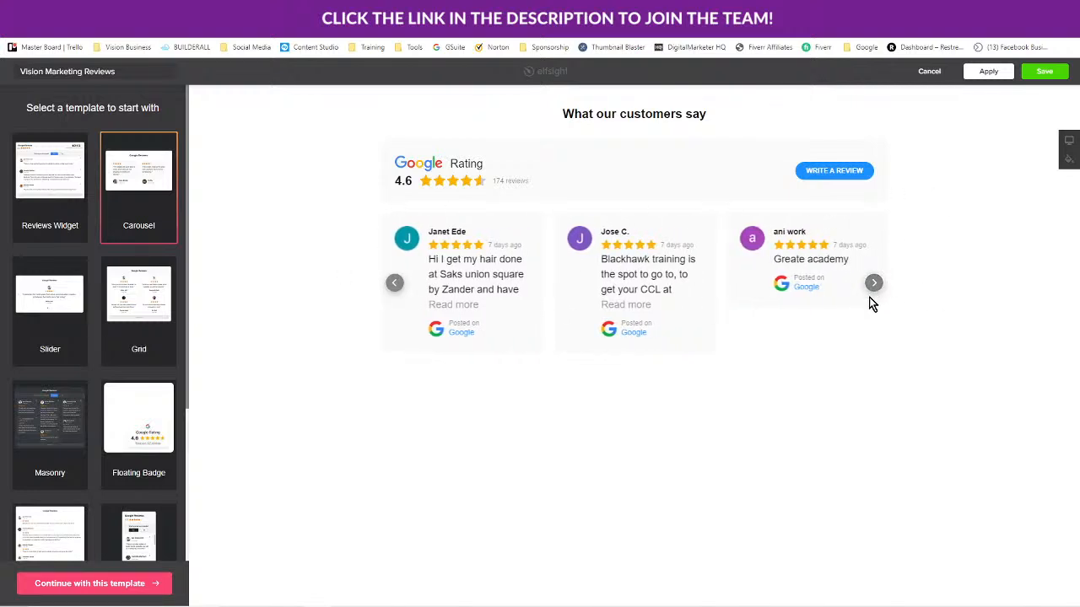
click(393, 285)
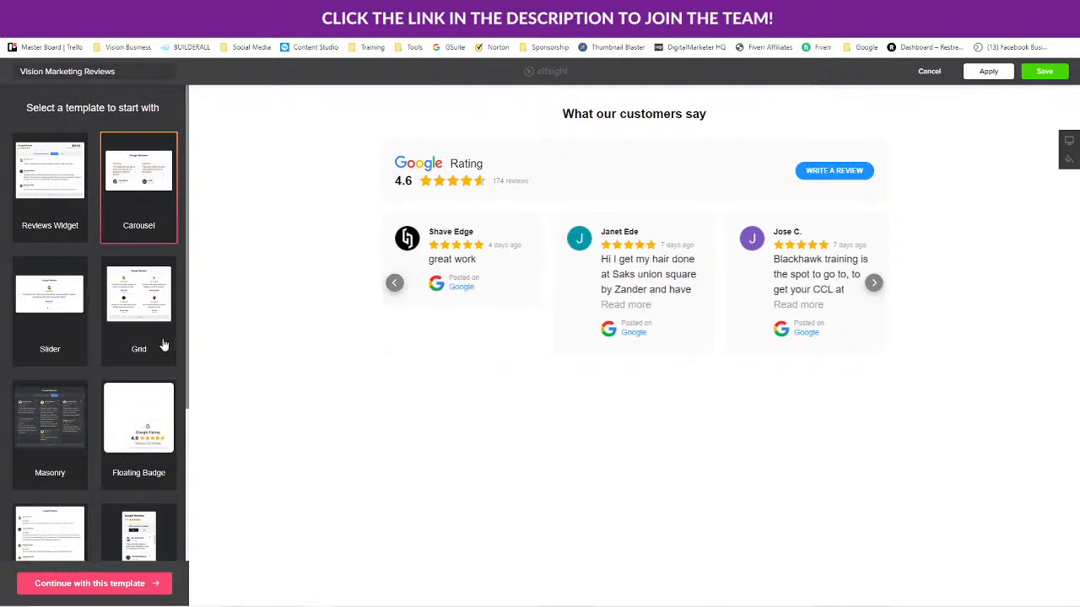
- Preview the Slider, Grid and Masonry templates
click(58, 304)
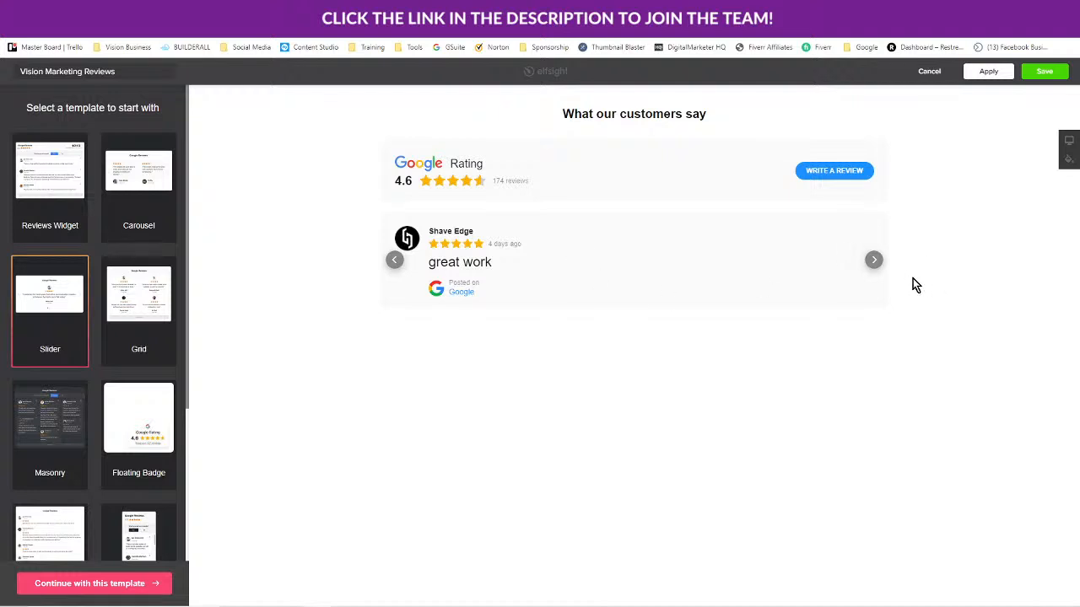
click(873, 262)
click(873, 290)
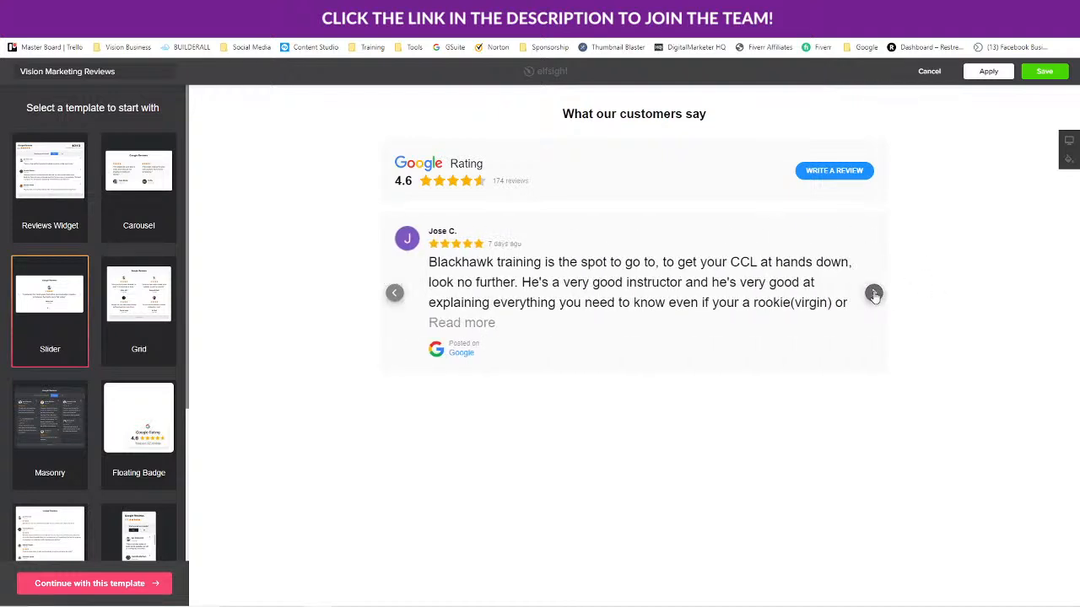
click(873, 292)
click(150, 298)
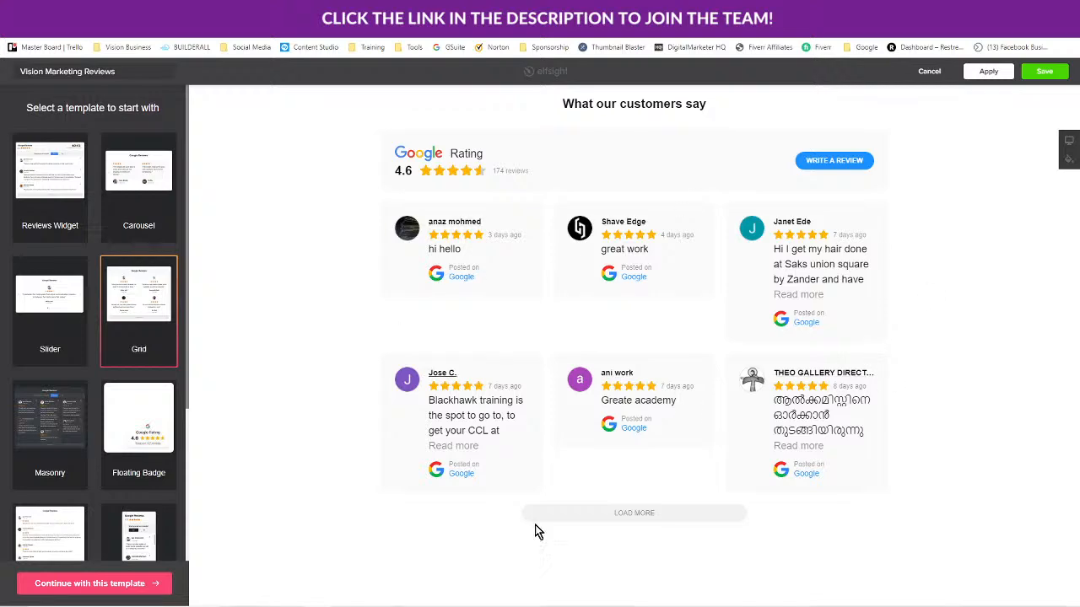
scroll(96, 442, down, 2)
click(40, 260)
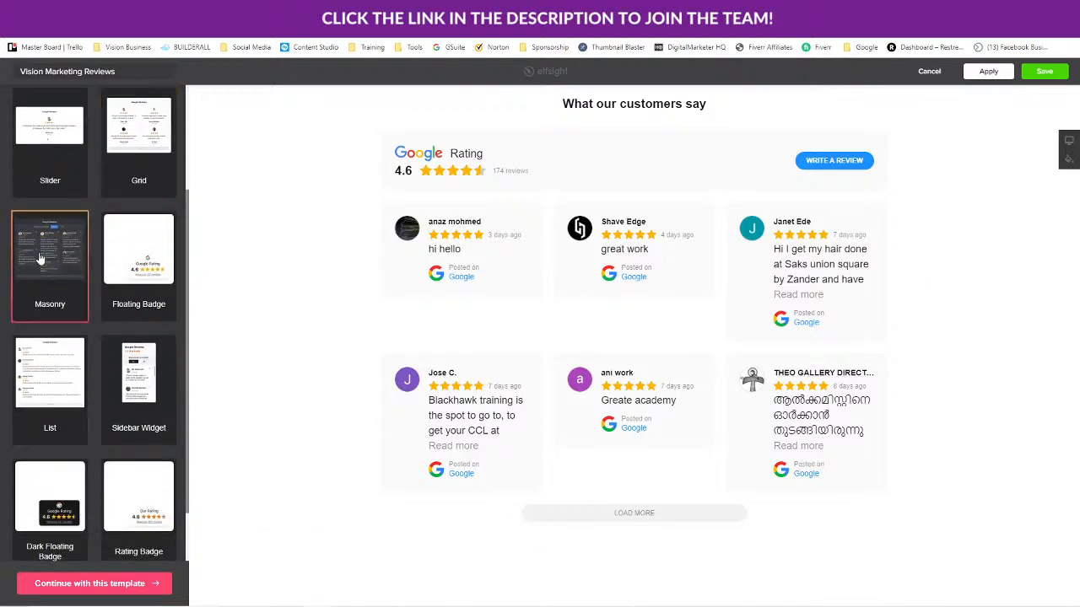
scroll(291, 346, down, 2)
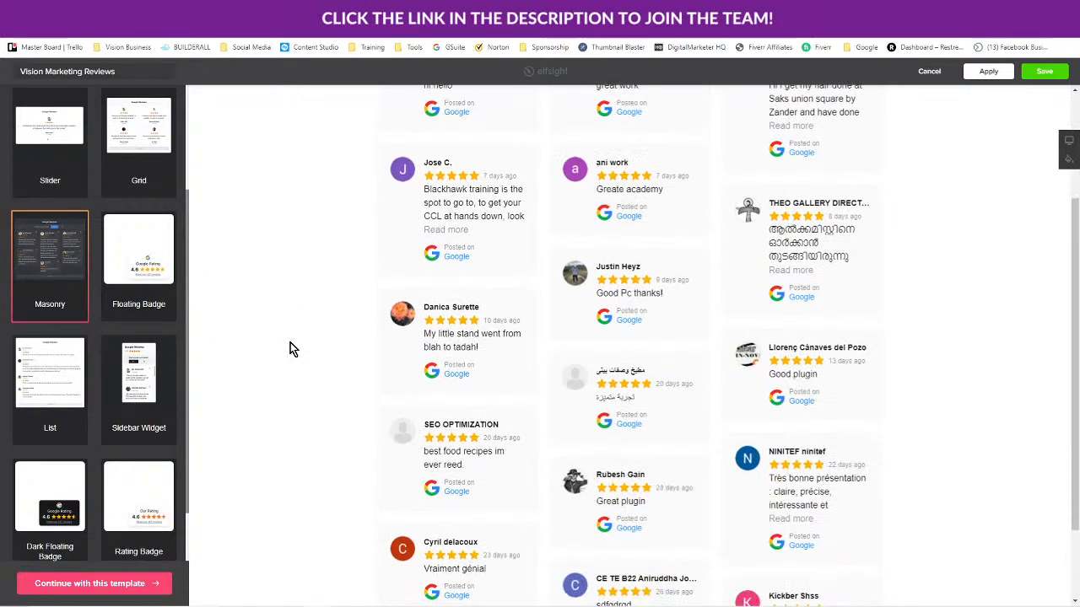
scroll(578, 211, down, 1)
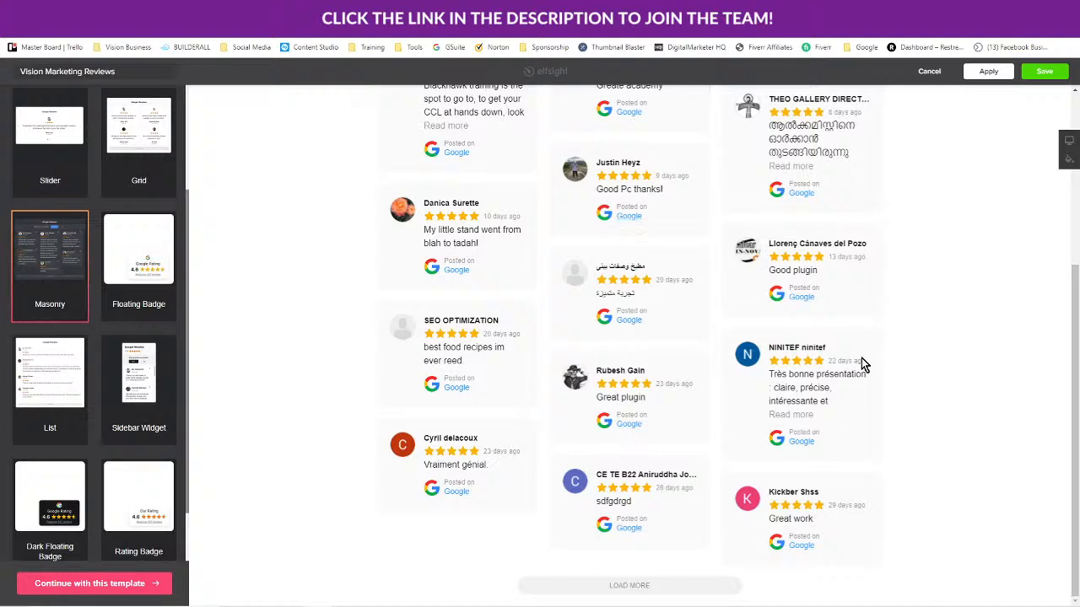
scroll(379, 308, up, 3)
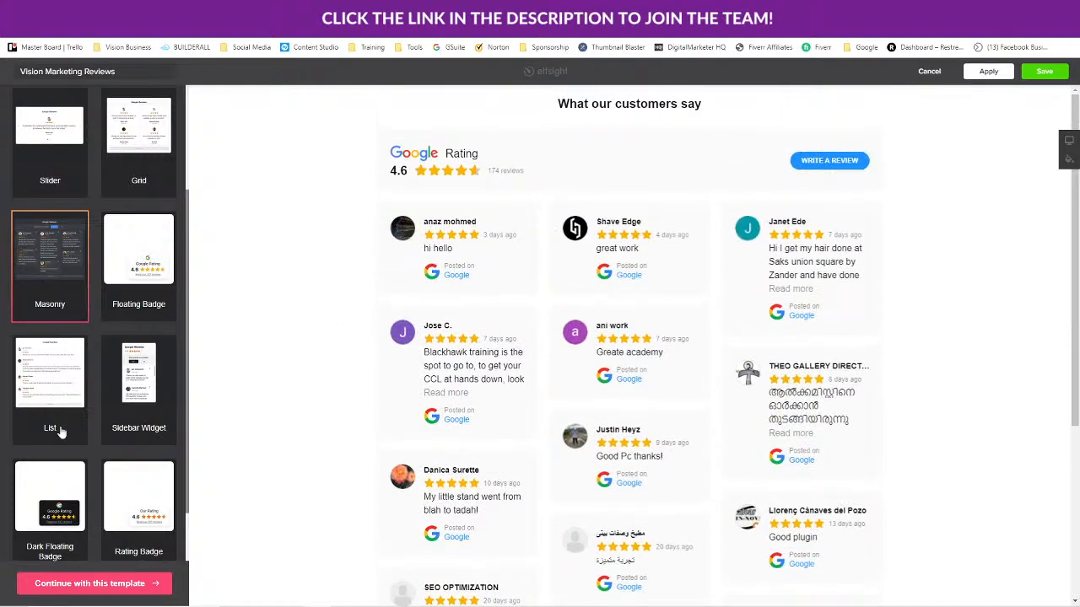
- Preview the floating badge, List, Sidebar, dark and light badge layouts, then reselect Carousel
click(142, 258)
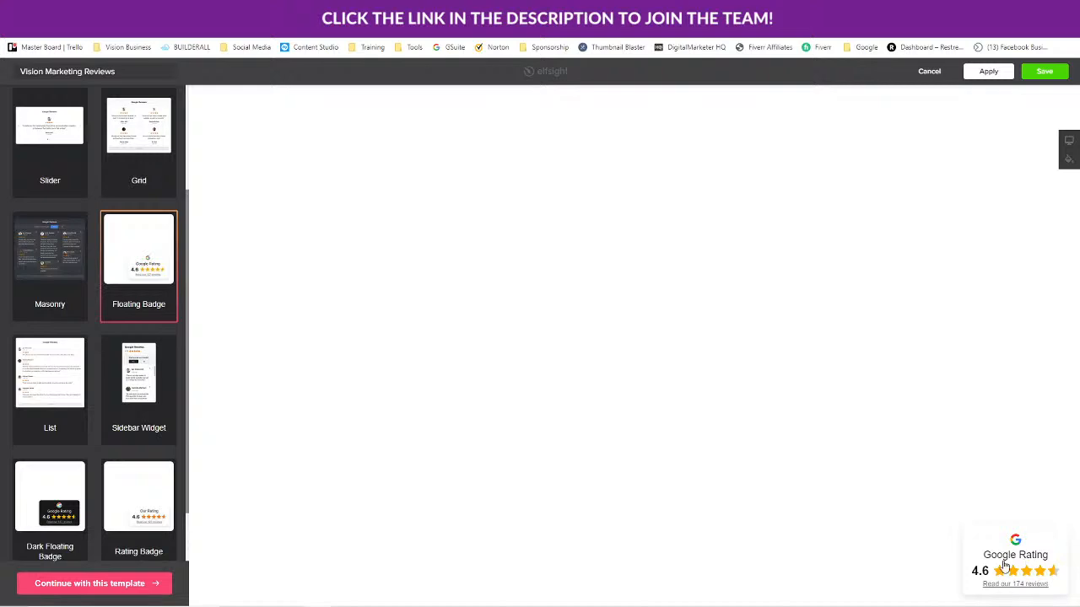
click(53, 380)
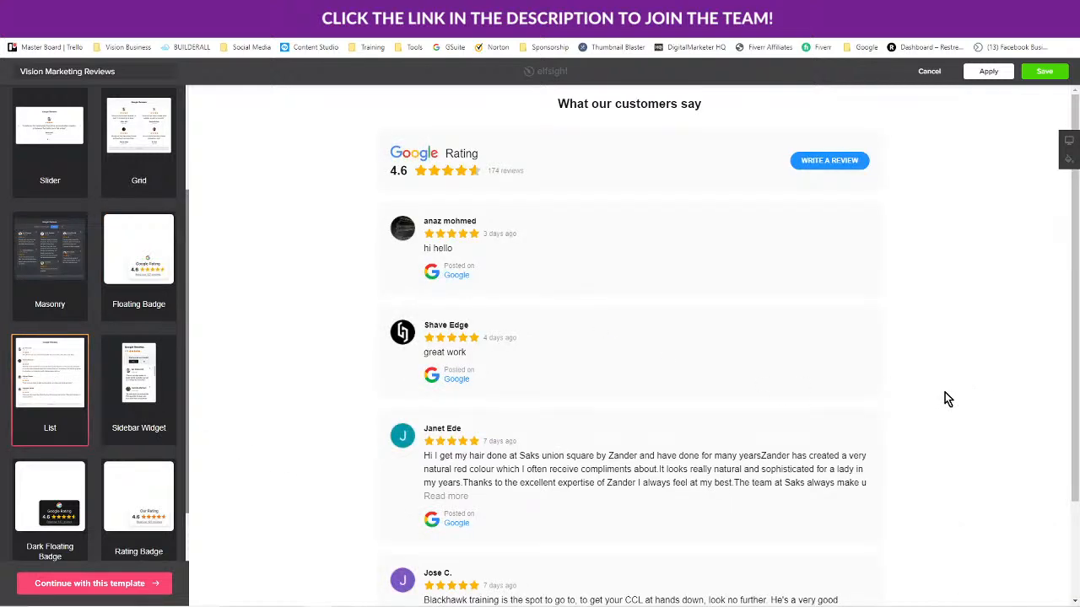
scroll(927, 401, down, 2)
click(147, 384)
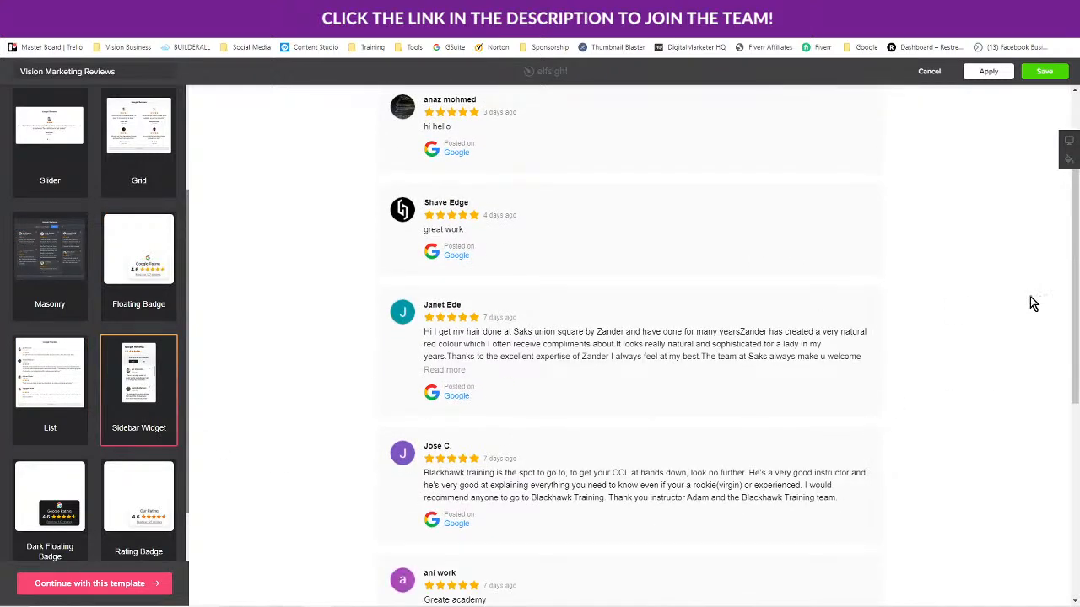
scroll(276, 429, up, 1)
scroll(275, 429, down, 5)
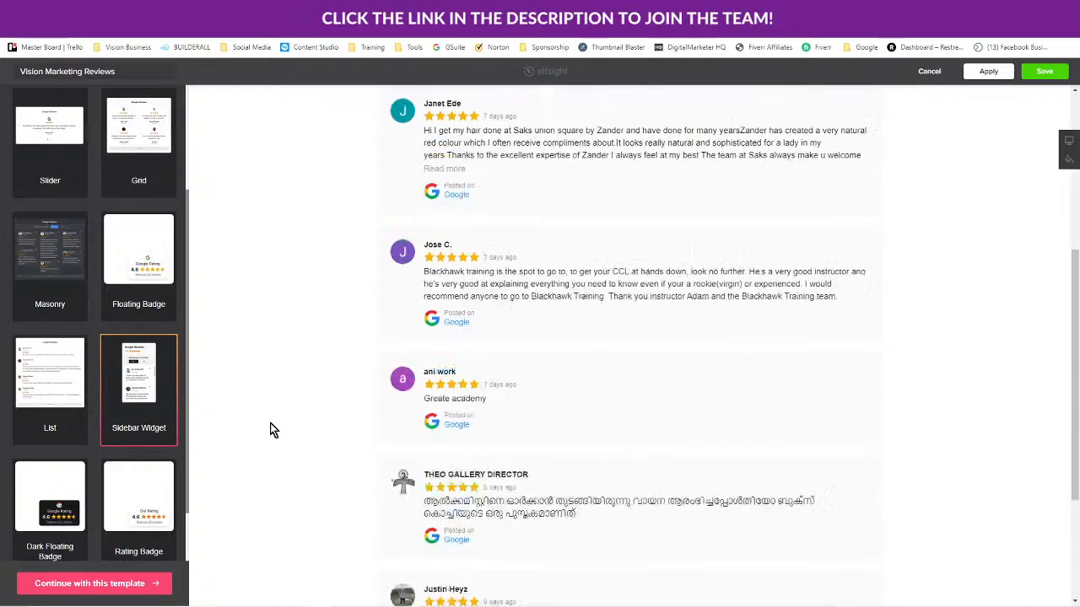
scroll(47, 466, down, 1)
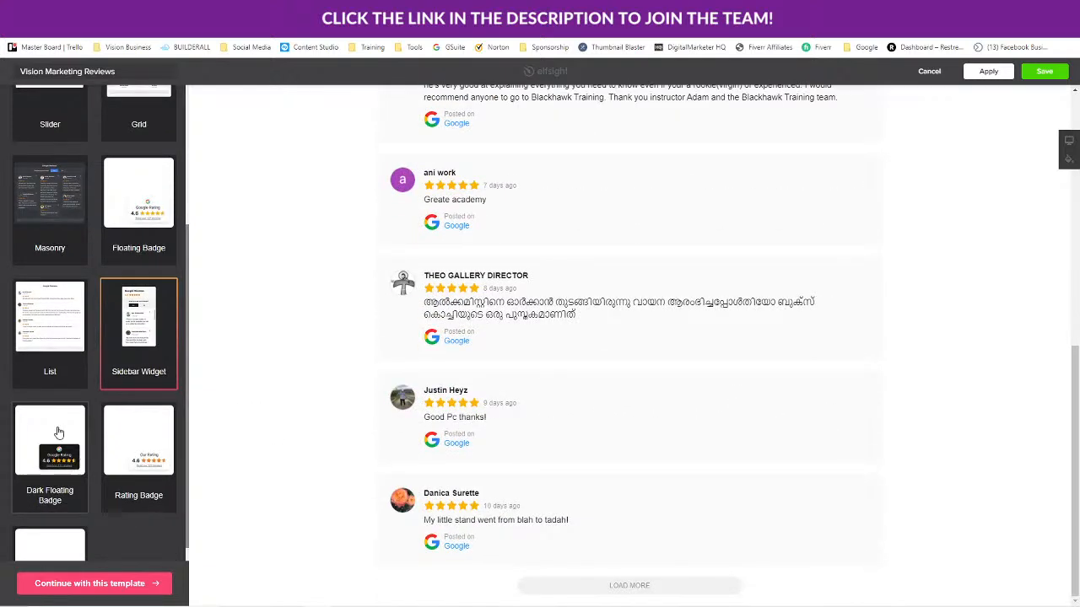
click(59, 433)
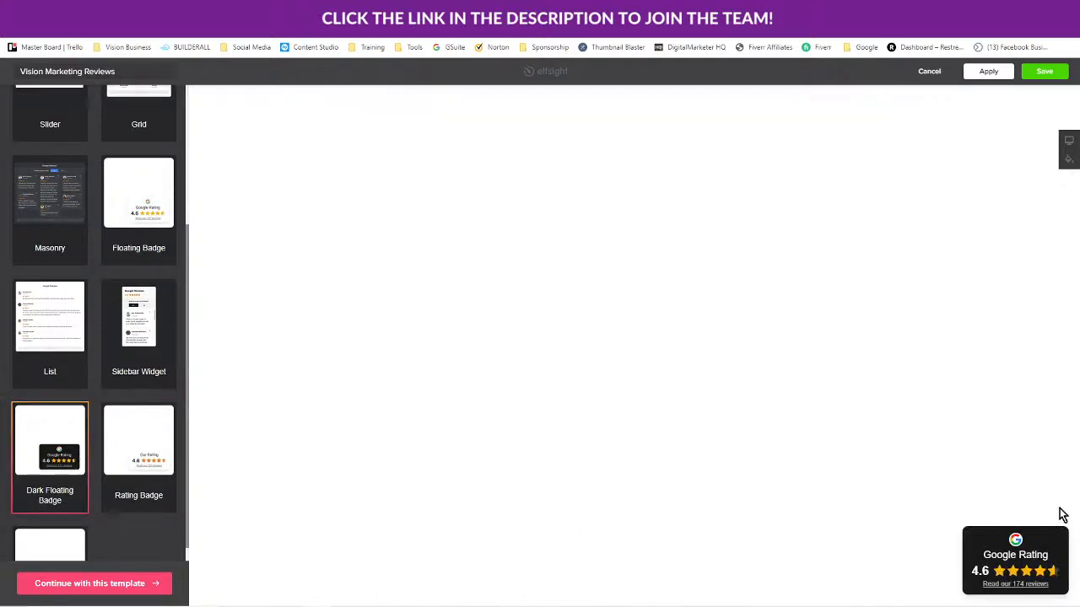
click(142, 439)
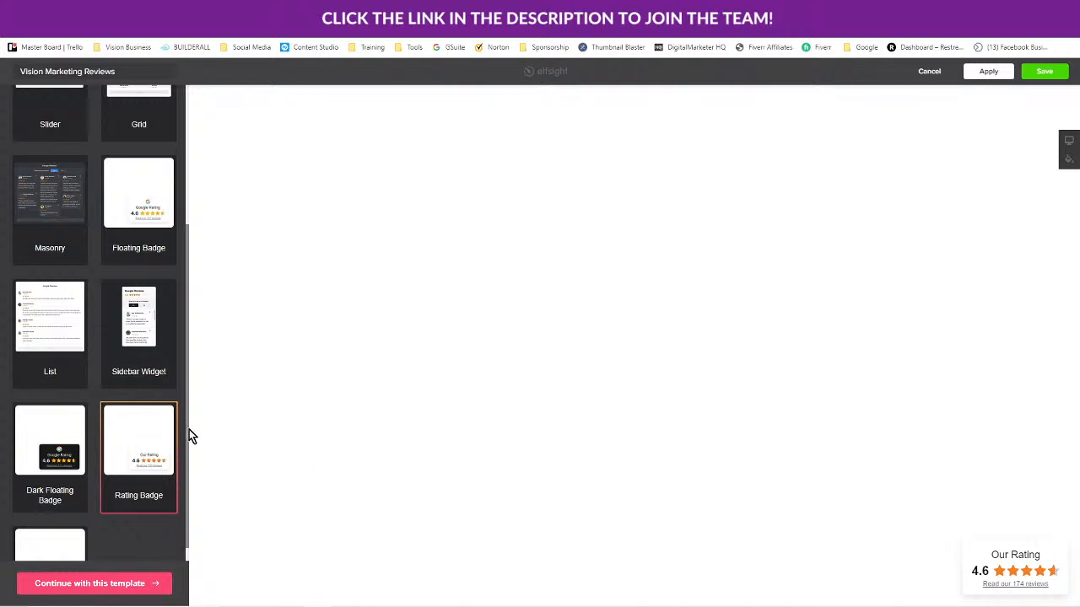
scroll(189, 430, up, 3)
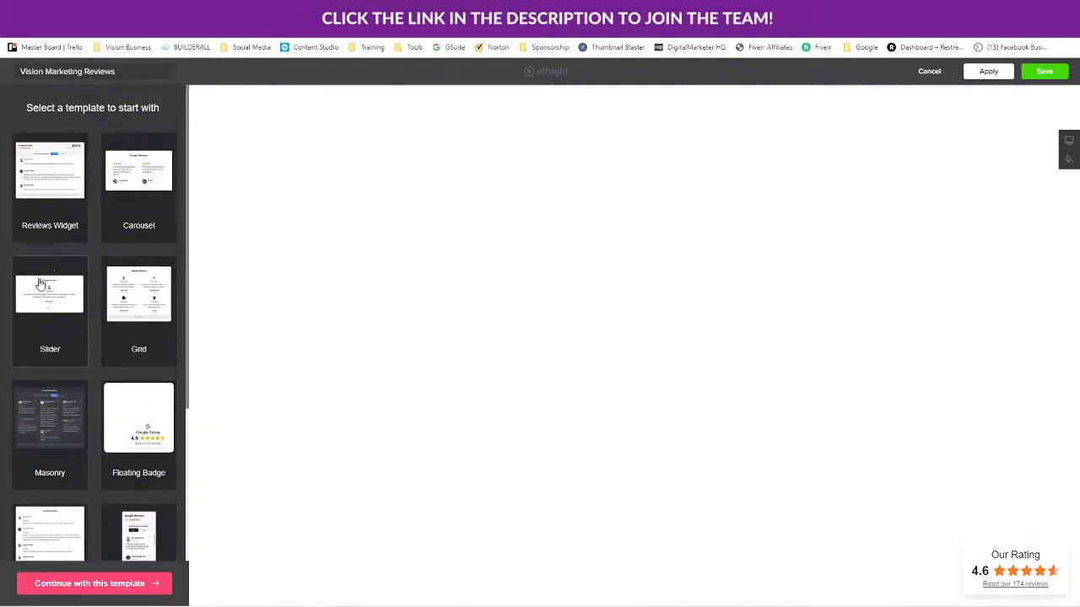
click(133, 194)
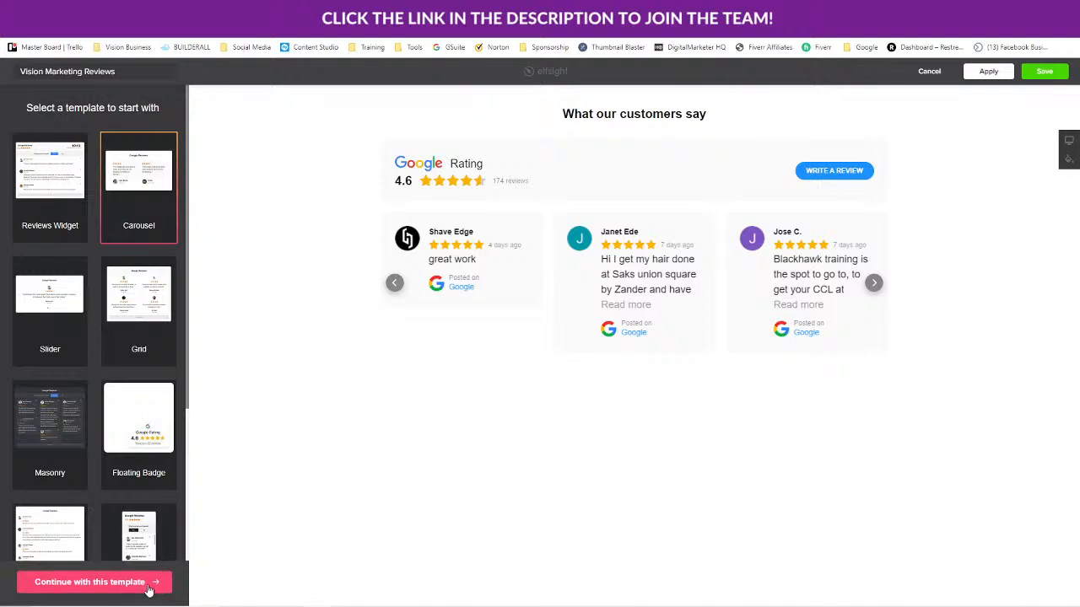
- Continue with the Carousel template and clear the current Google Place for a new one
click(91, 584)
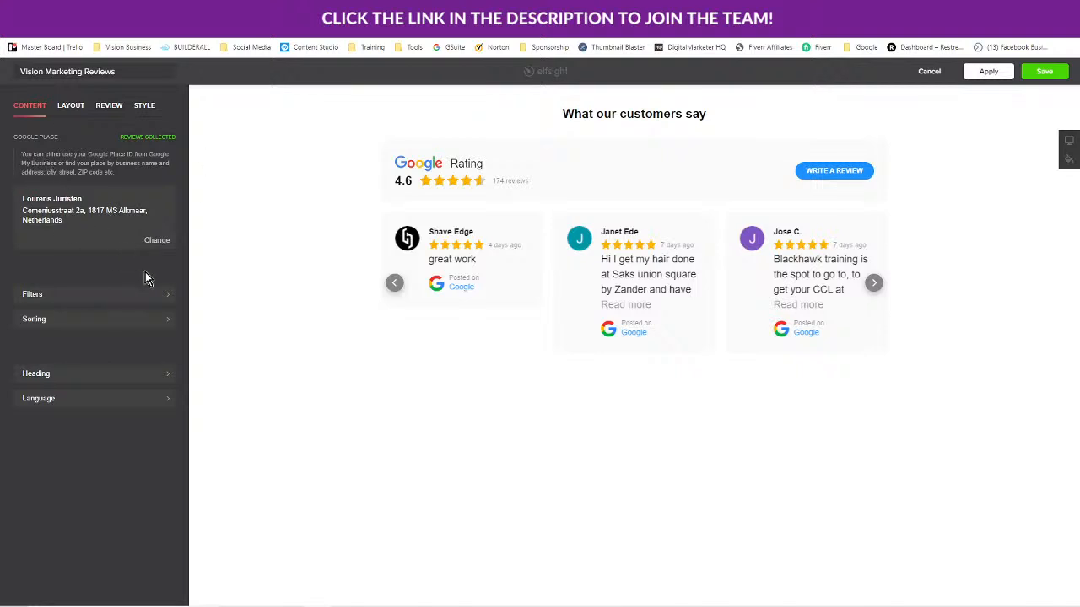
click(157, 242)
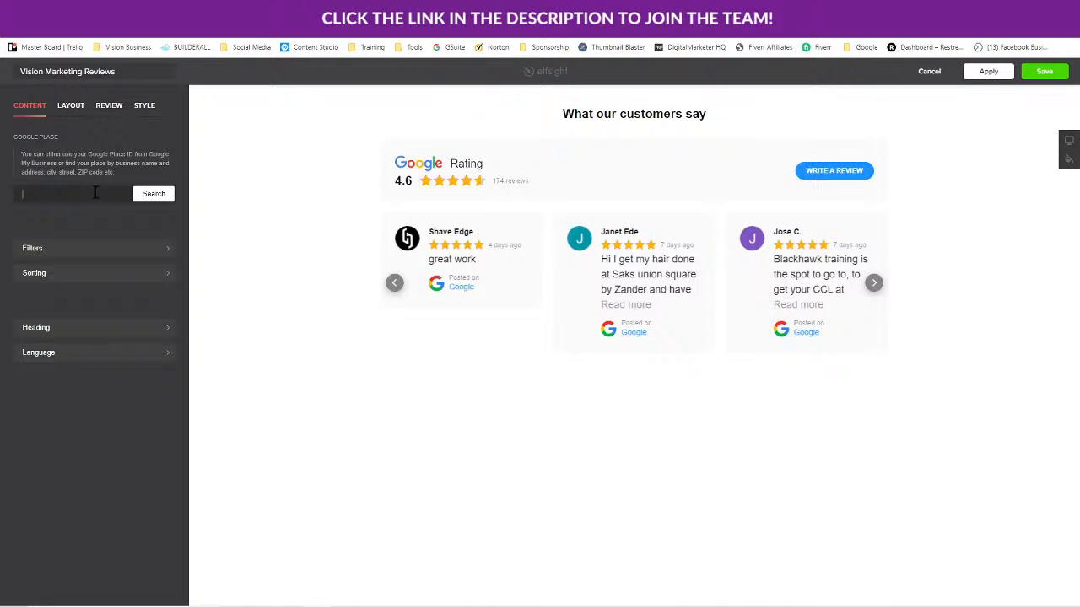
- Search 'osin marketing and design llc' and select Vision Marketing and Design LLC as the place
text(osi)
text(n marketing and)
text( design llc)
click(145, 195)
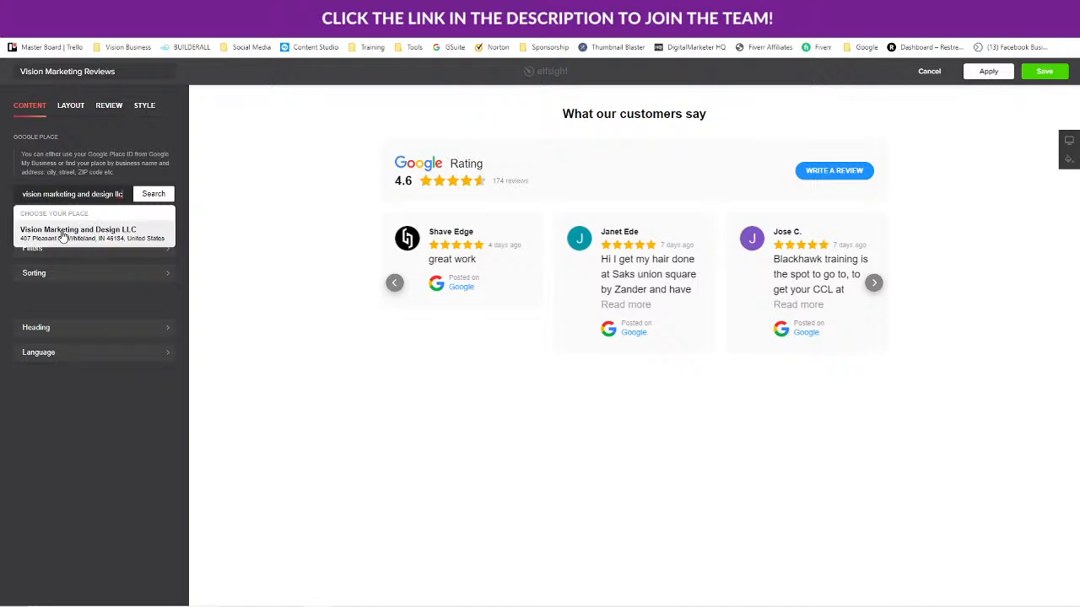
click(93, 229)
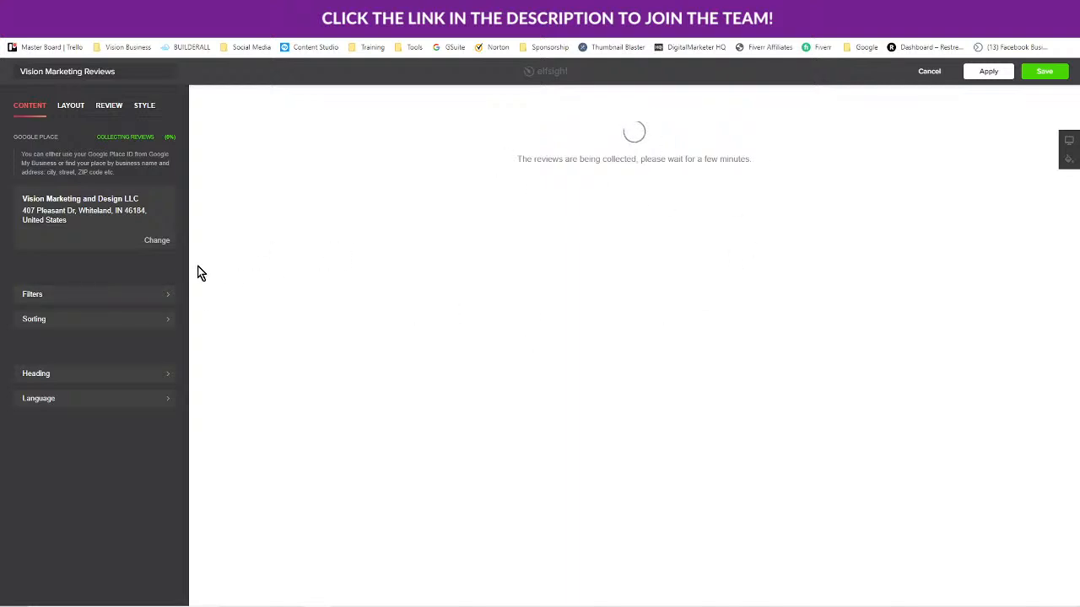
- Check the review filters, keeping the minimum rating at 5 stars
click(146, 297)
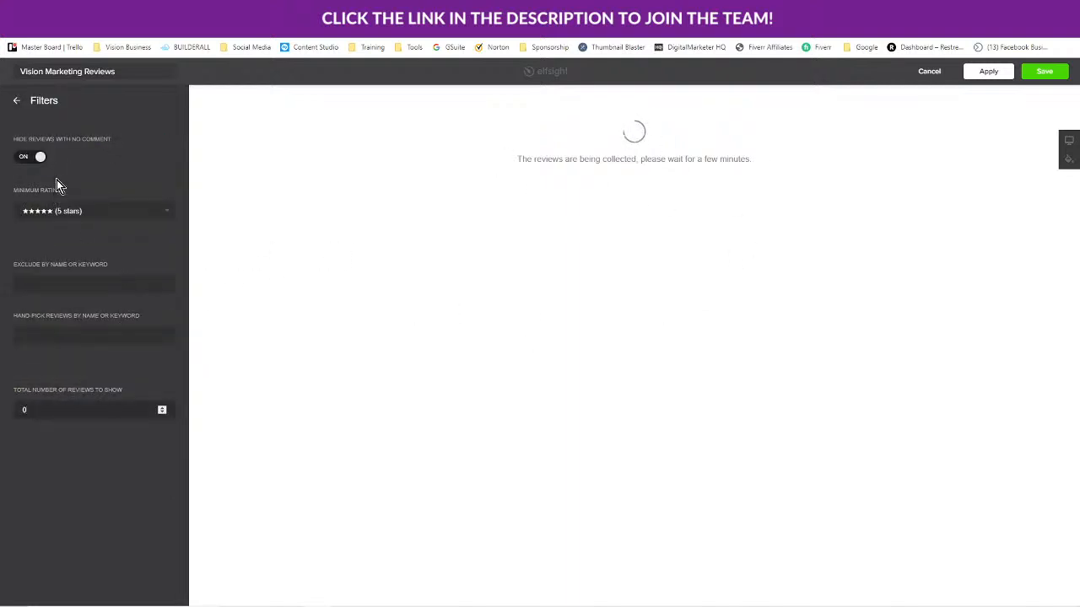
click(101, 214)
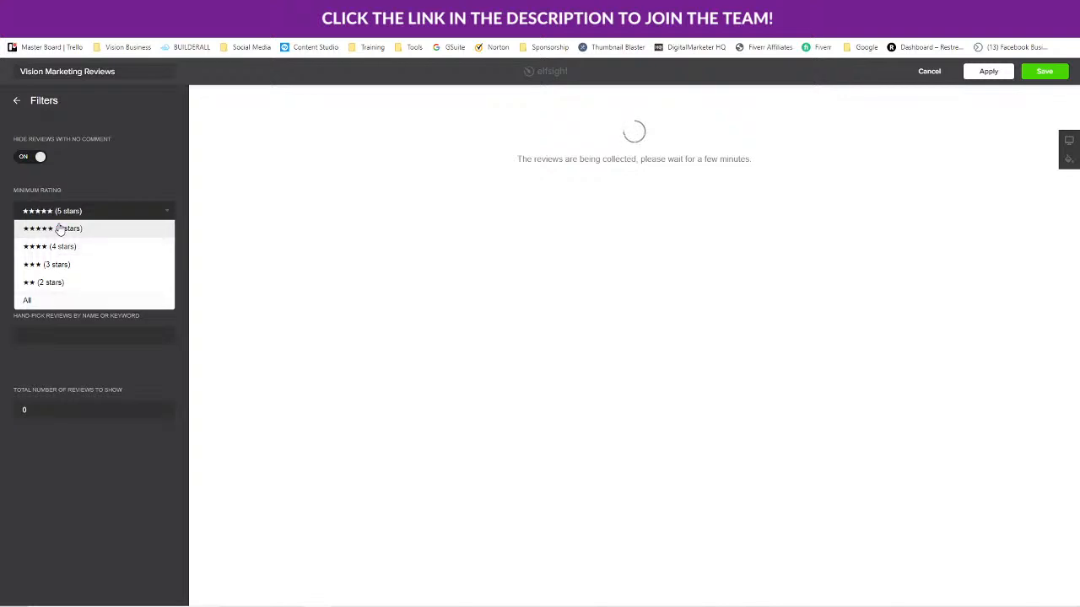
click(128, 180)
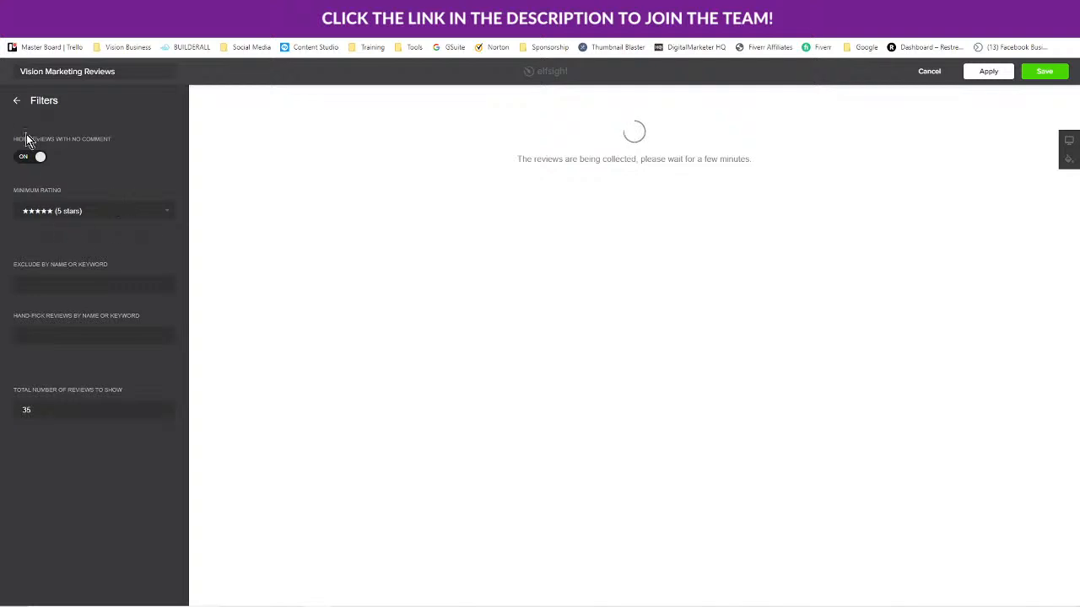
click(16, 100)
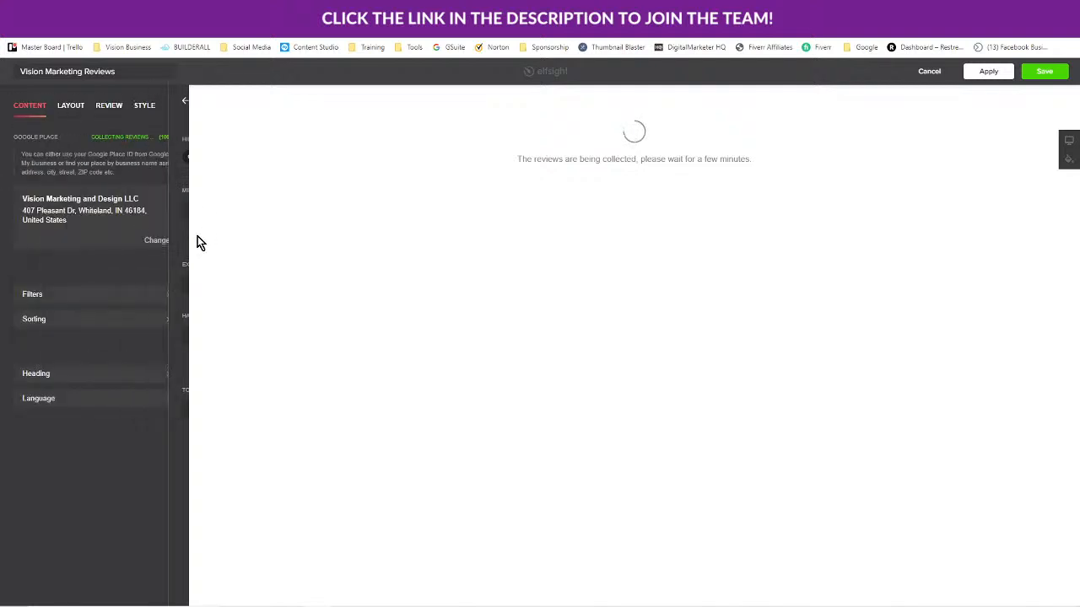
- Set the Reviews Sorting option to Random
click(116, 324)
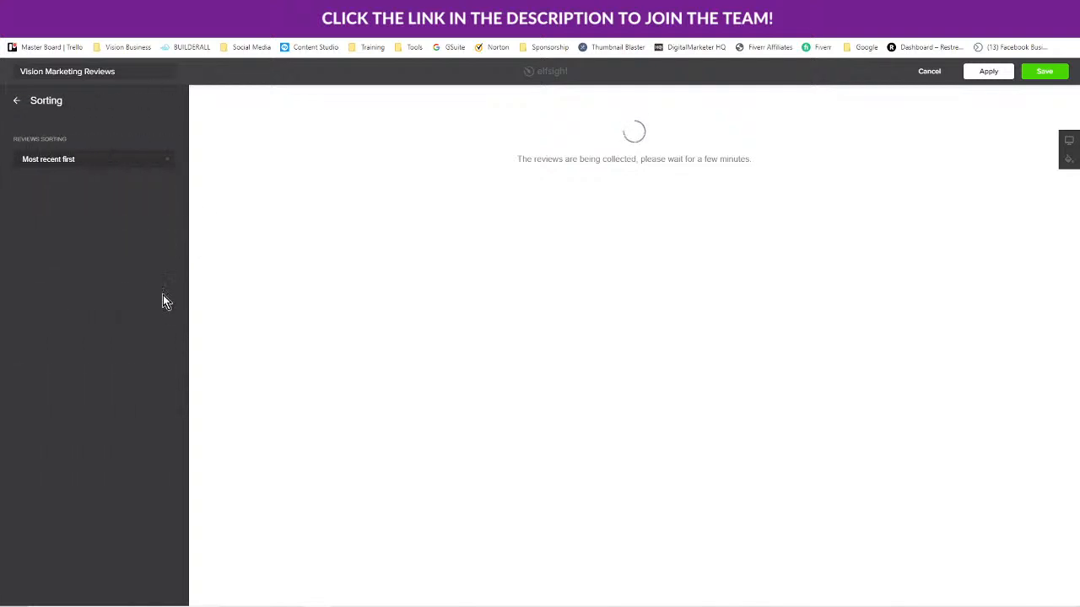
click(77, 163)
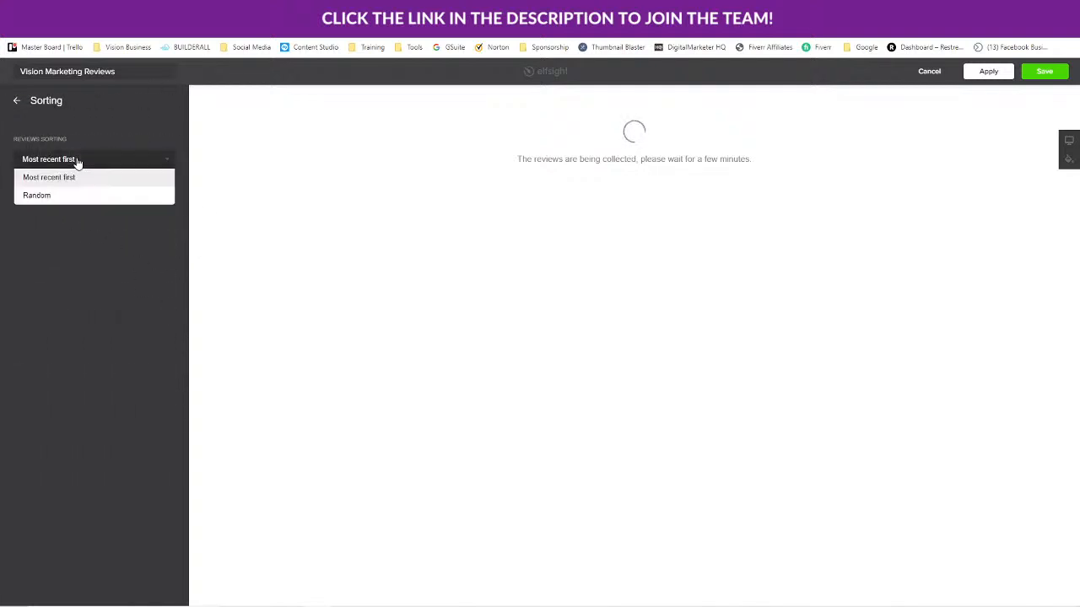
click(37, 197)
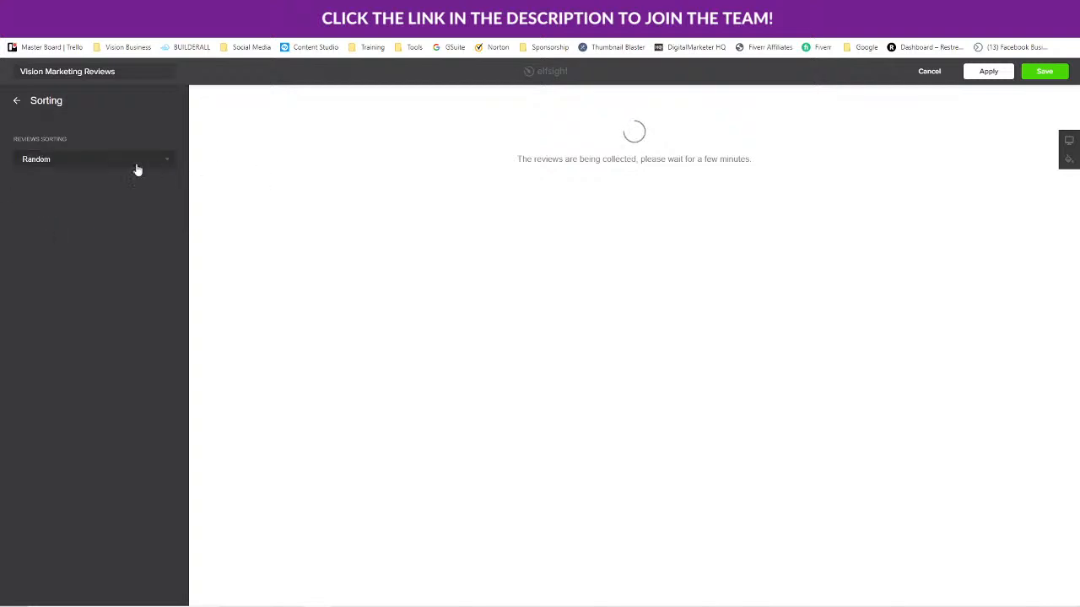
click(15, 103)
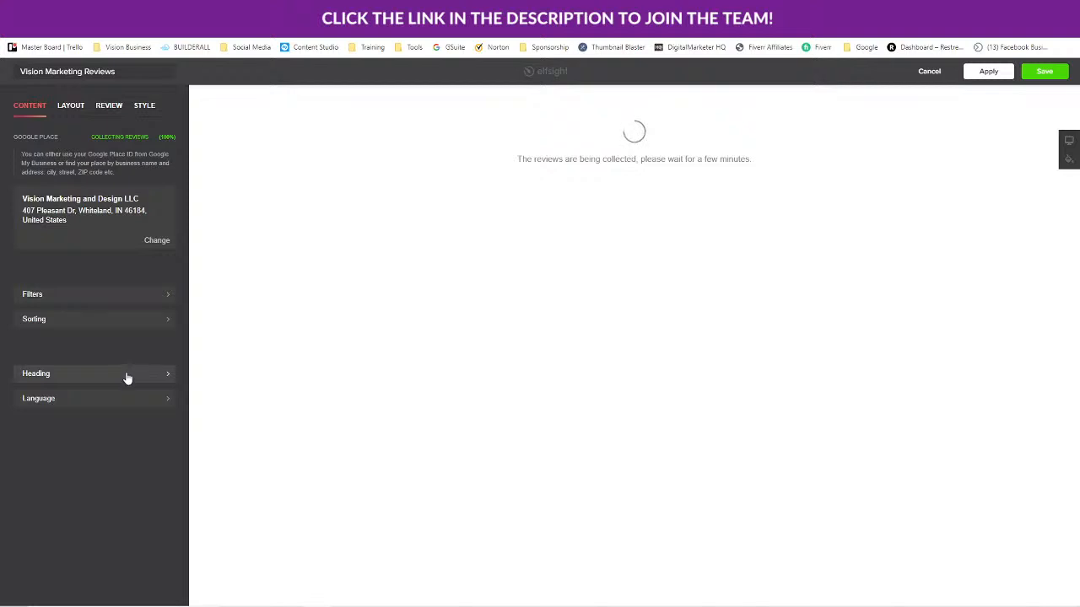
click(126, 375)
- Switch off the 'What our customers say' heading and return to Content settings
click(122, 208)
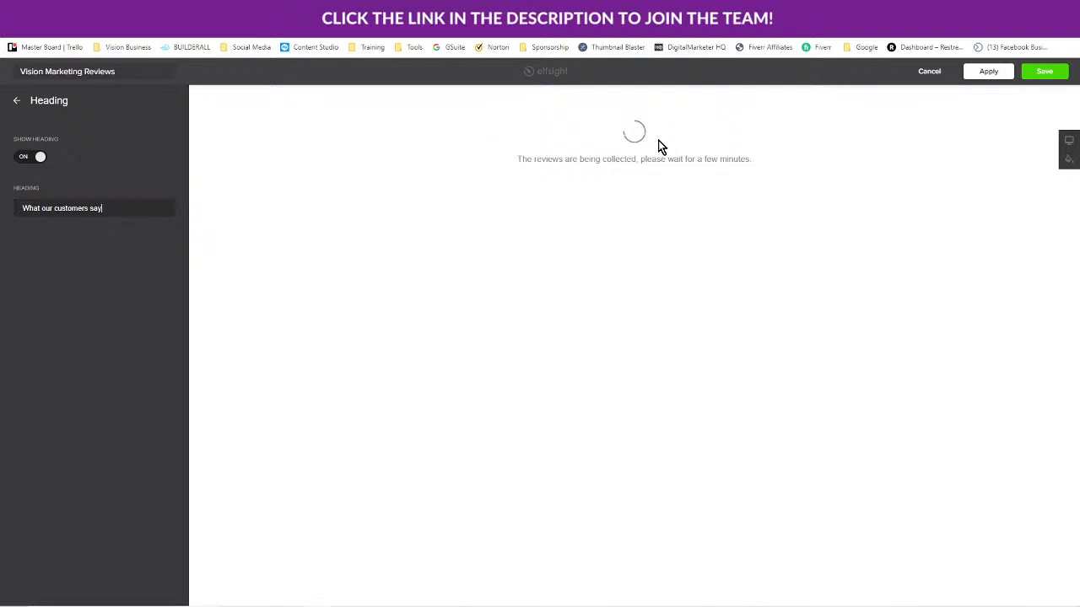
click(30, 160)
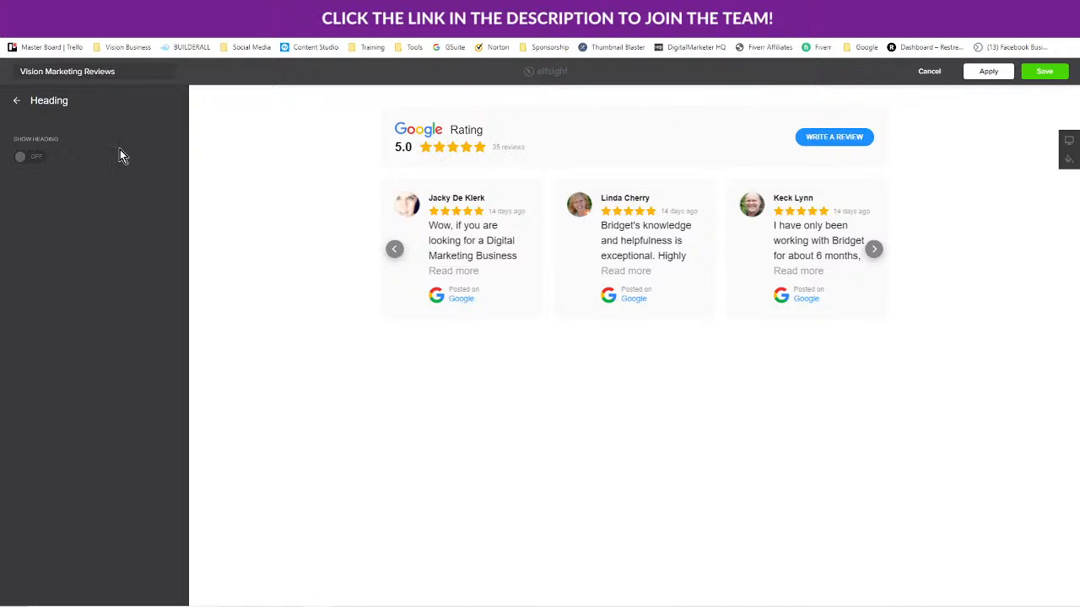
click(35, 159)
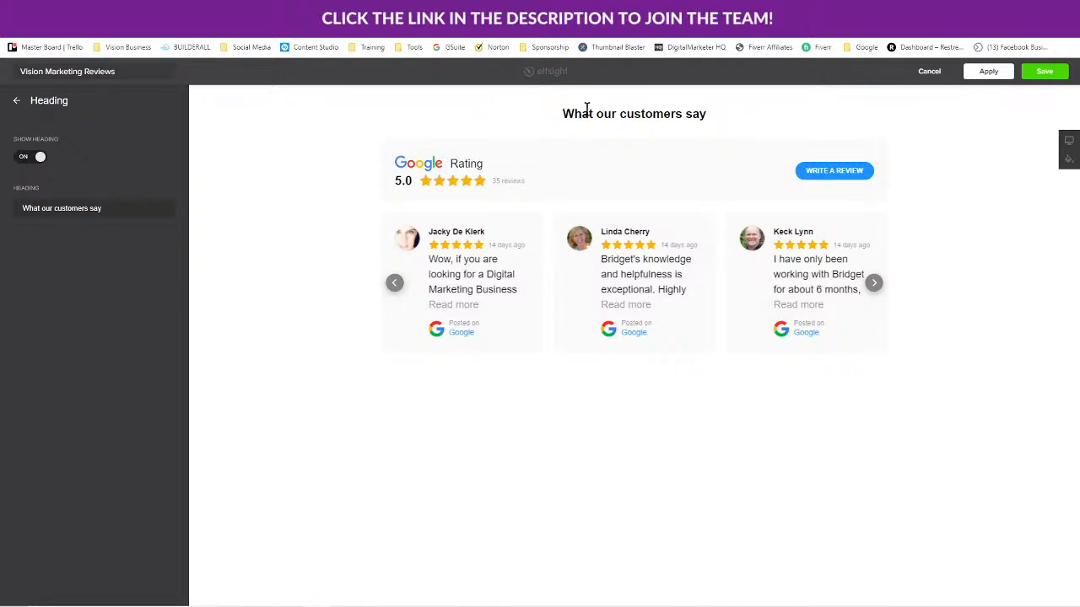
click(25, 157)
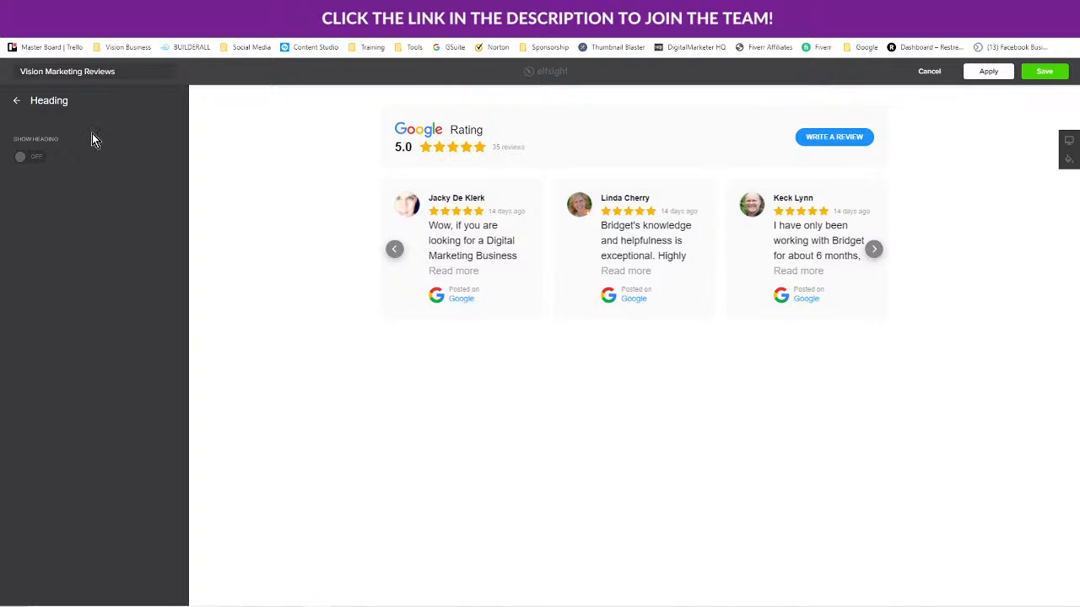
click(16, 102)
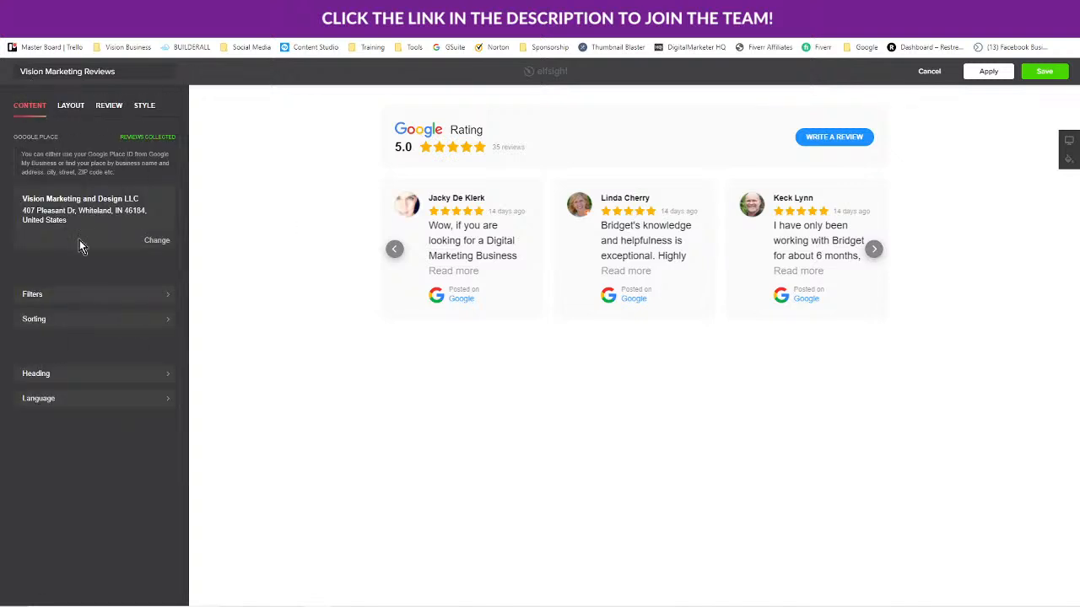
click(150, 395)
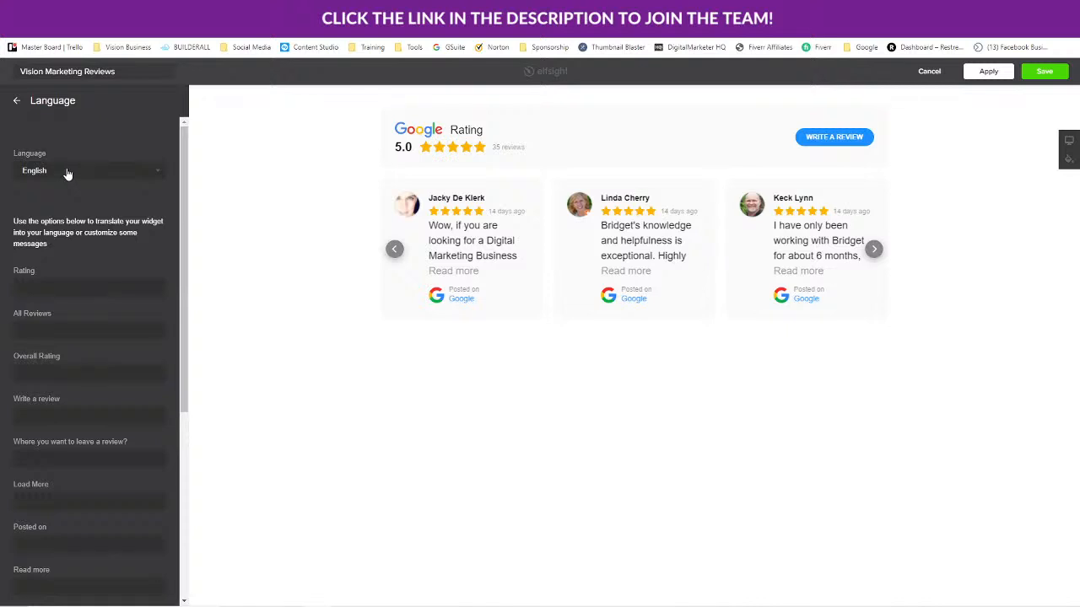
click(68, 173)
scroll(124, 242, down, 3)
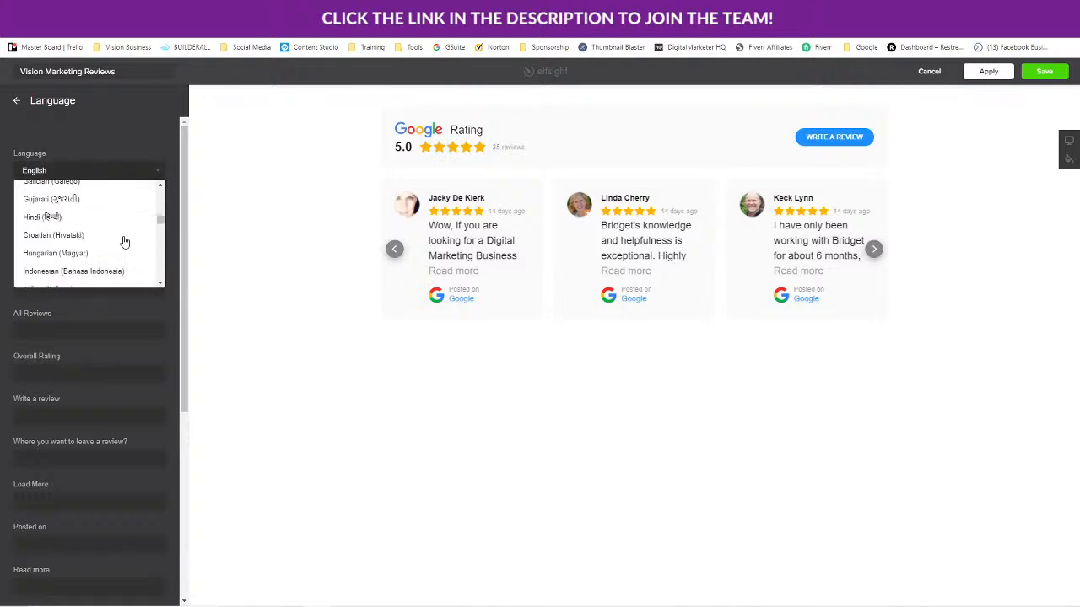
scroll(124, 242, down, 6)
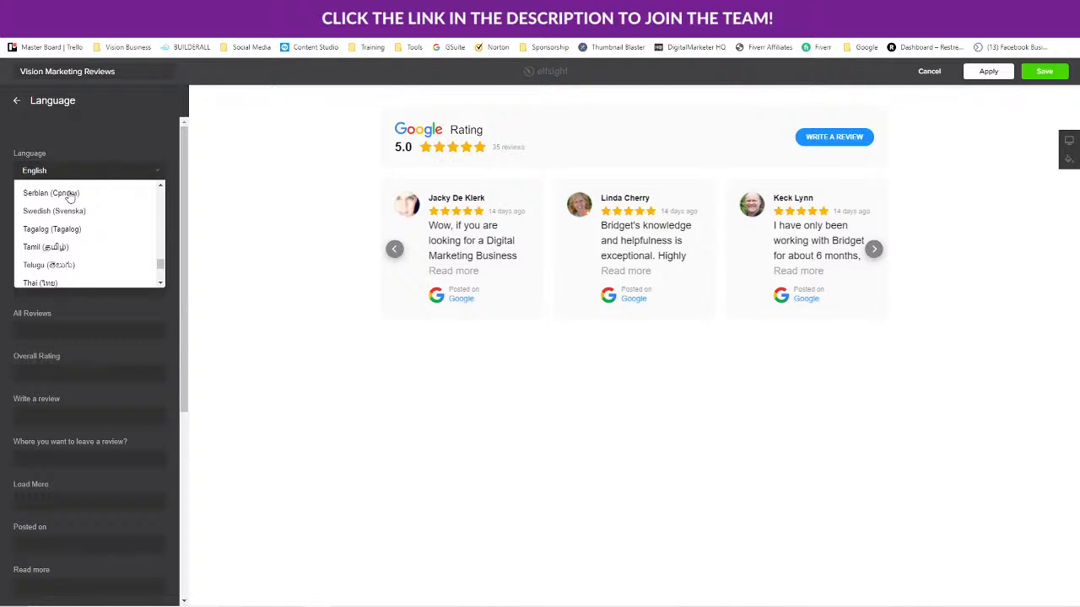
scroll(80, 207, up, 10)
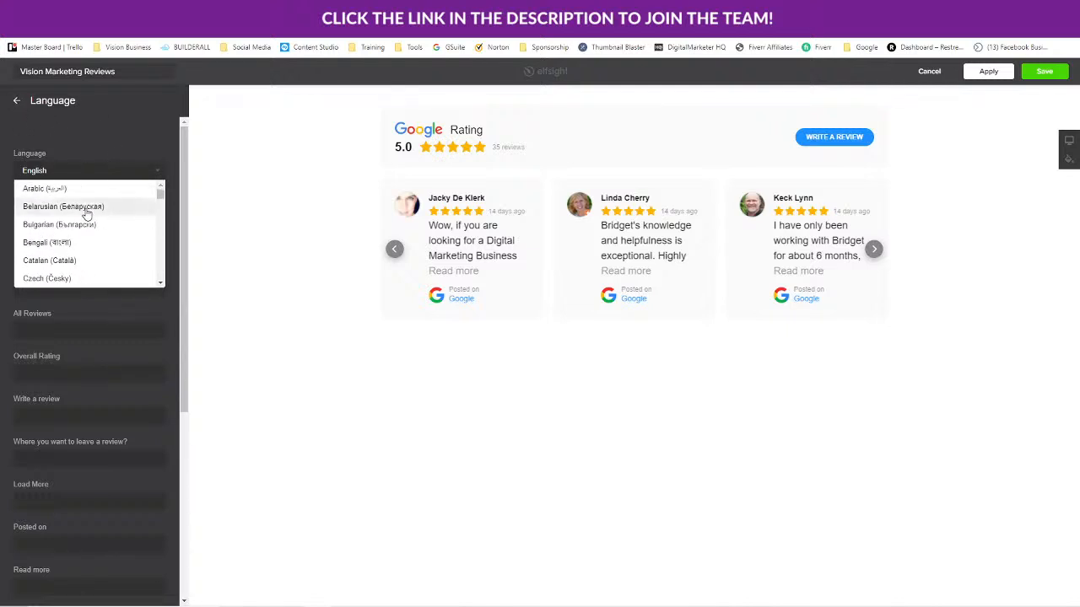
scroll(85, 211, down, 3)
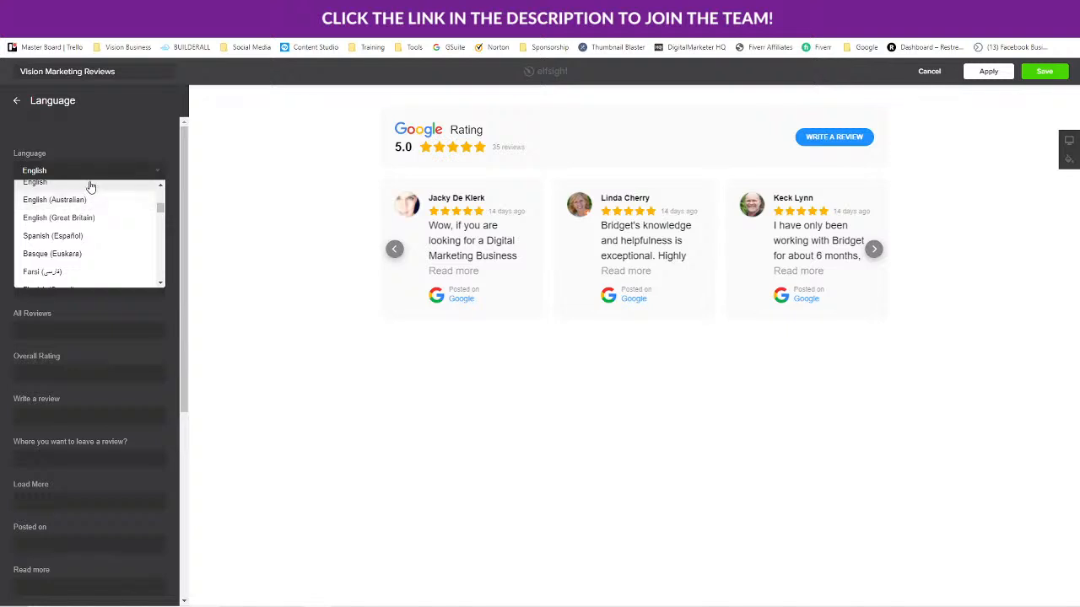
click(91, 186)
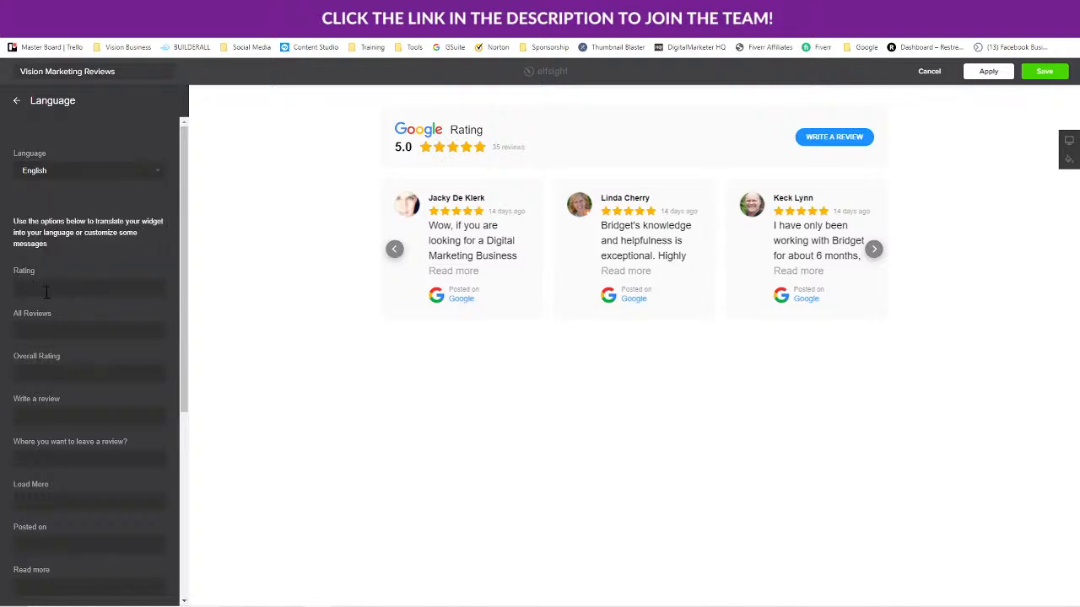
click(16, 100)
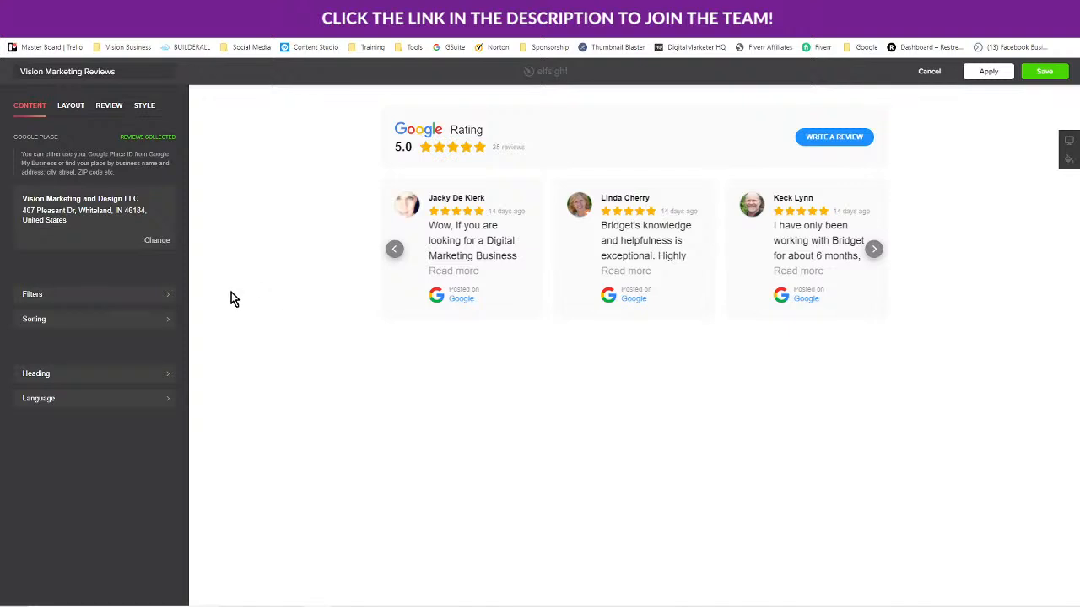
- On the Layout tab, toggle the Header and its Title off and back on, keeping both shown
click(74, 107)
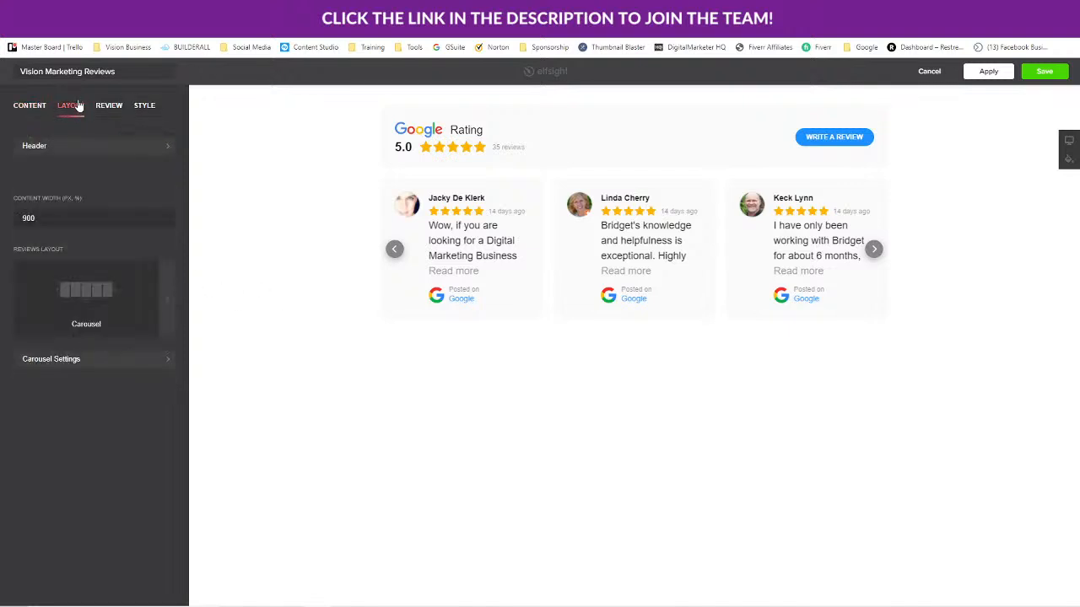
click(64, 151)
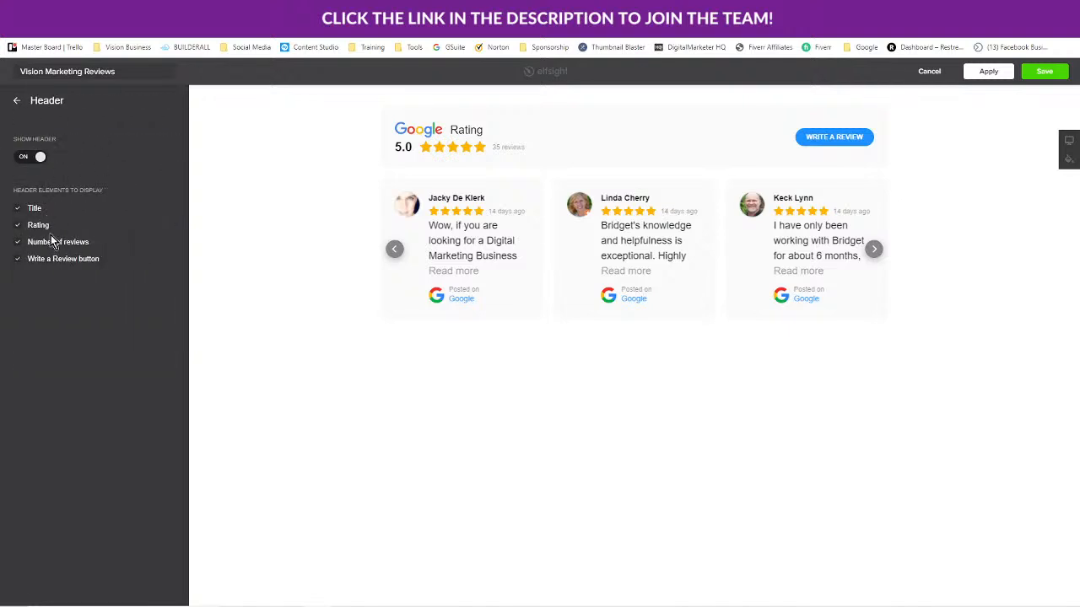
click(19, 160)
click(21, 158)
click(18, 209)
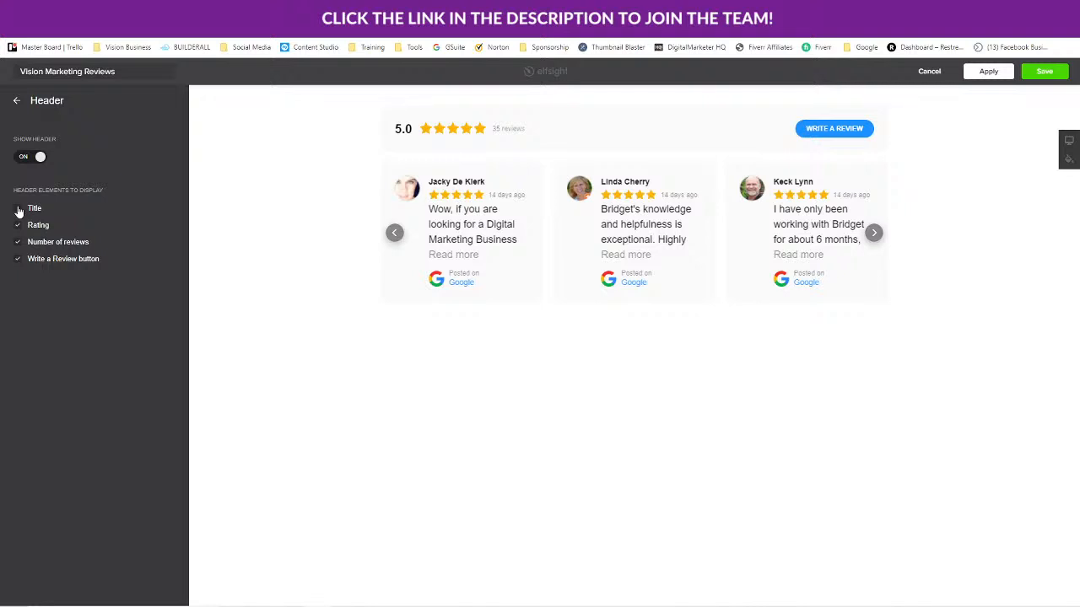
click(19, 209)
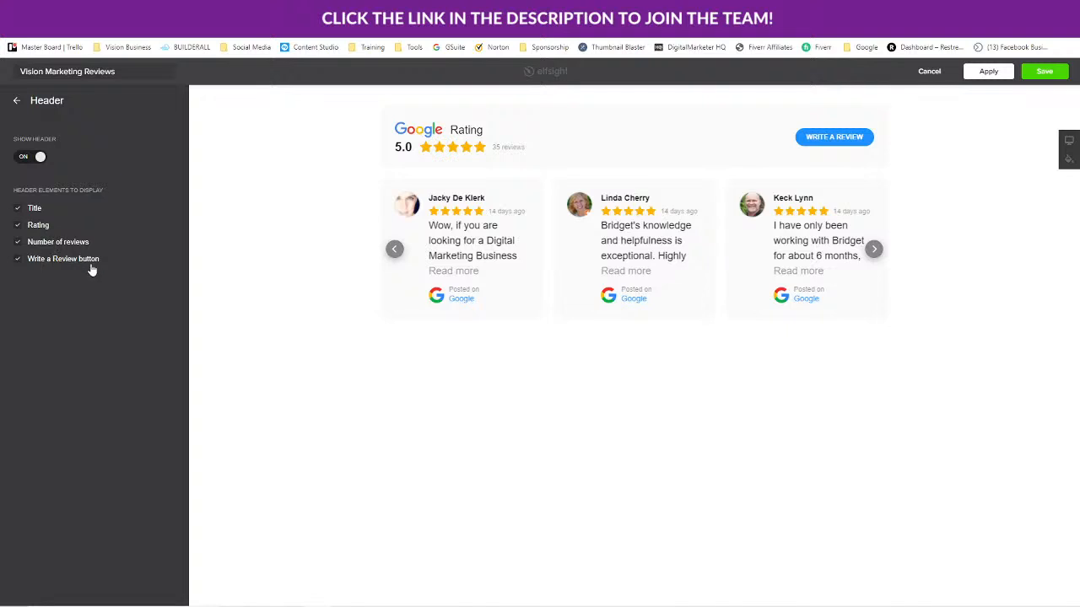
click(18, 101)
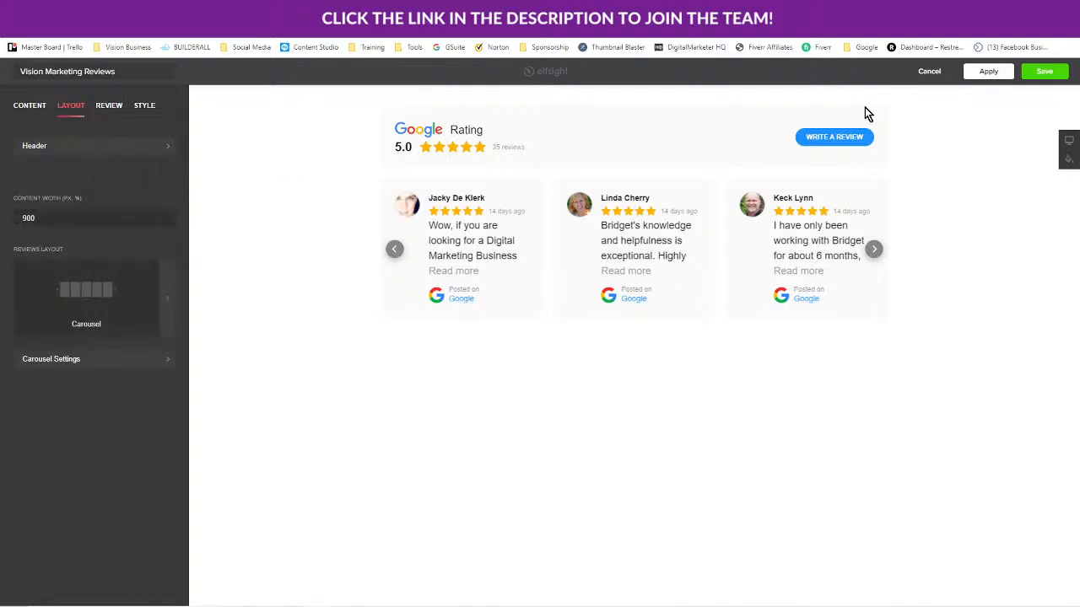
- Go from Carousel Settings through the Review tab to Style (Light scheme, accent #1c91ff)
click(166, 361)
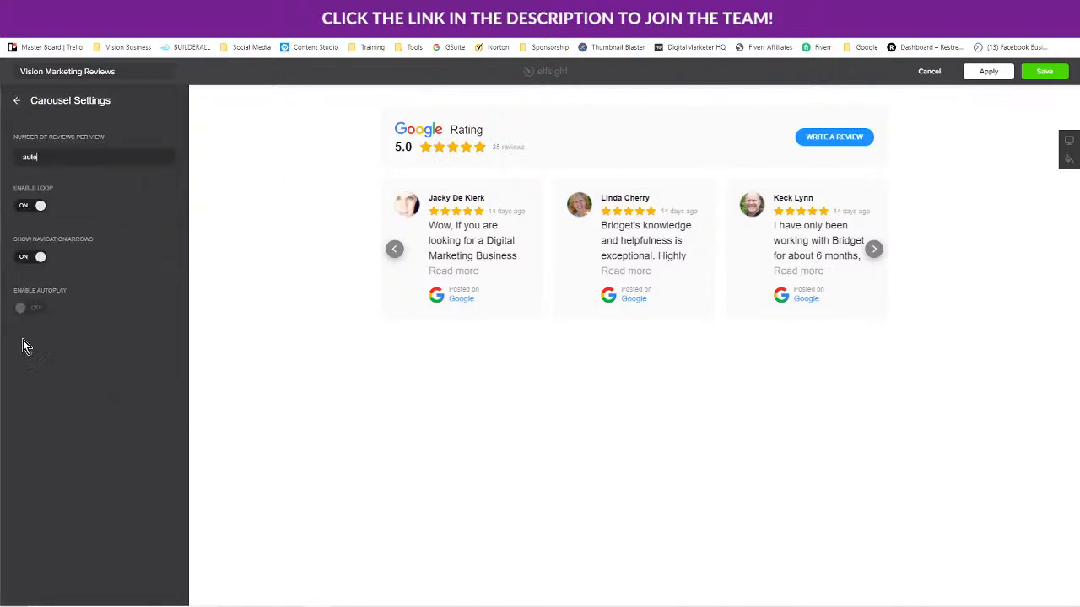
click(15, 102)
click(108, 107)
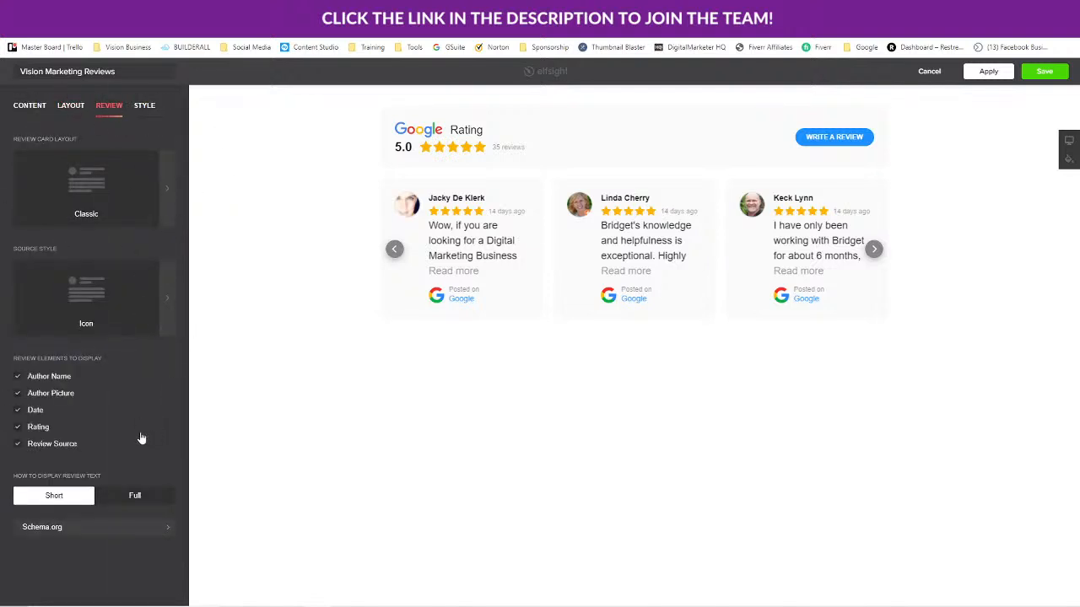
click(145, 106)
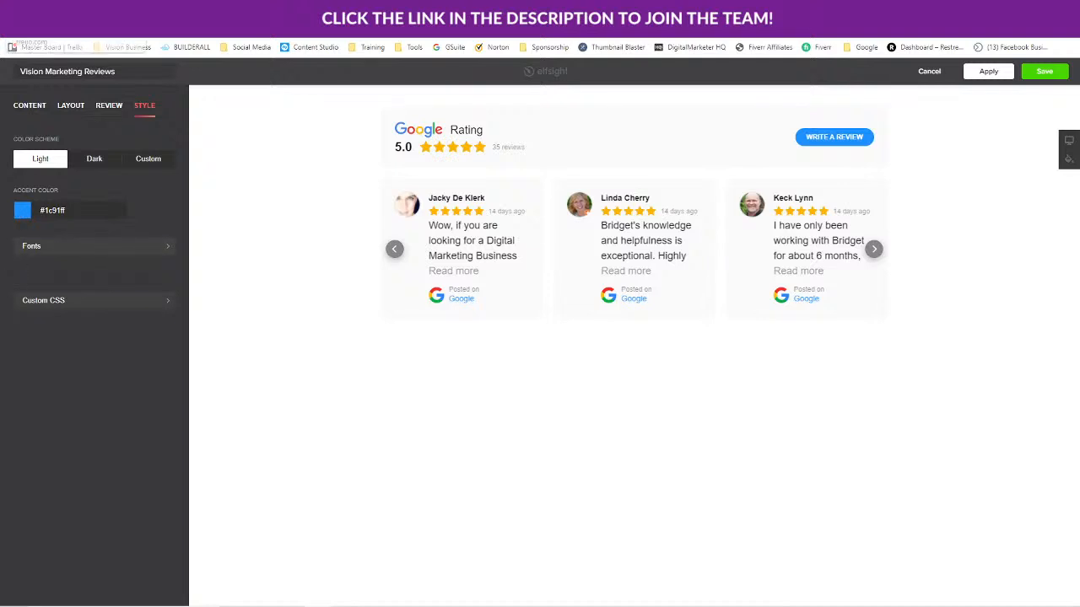
- Copy the purple hex #742091 from the Brand Colors card on Trello's Master Board
click(33, 48)
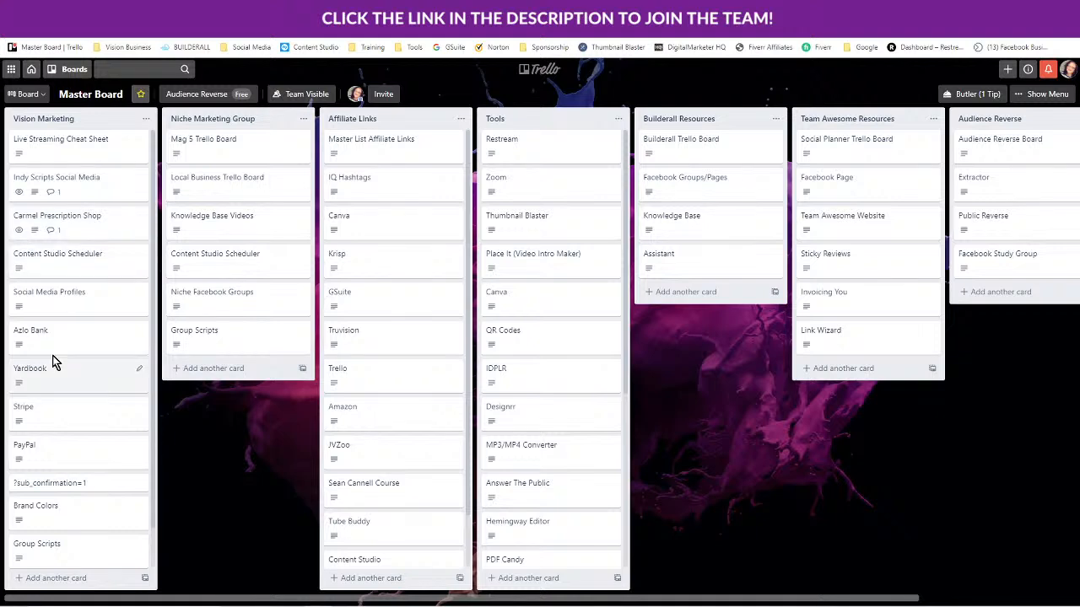
scroll(97, 380, down, 1)
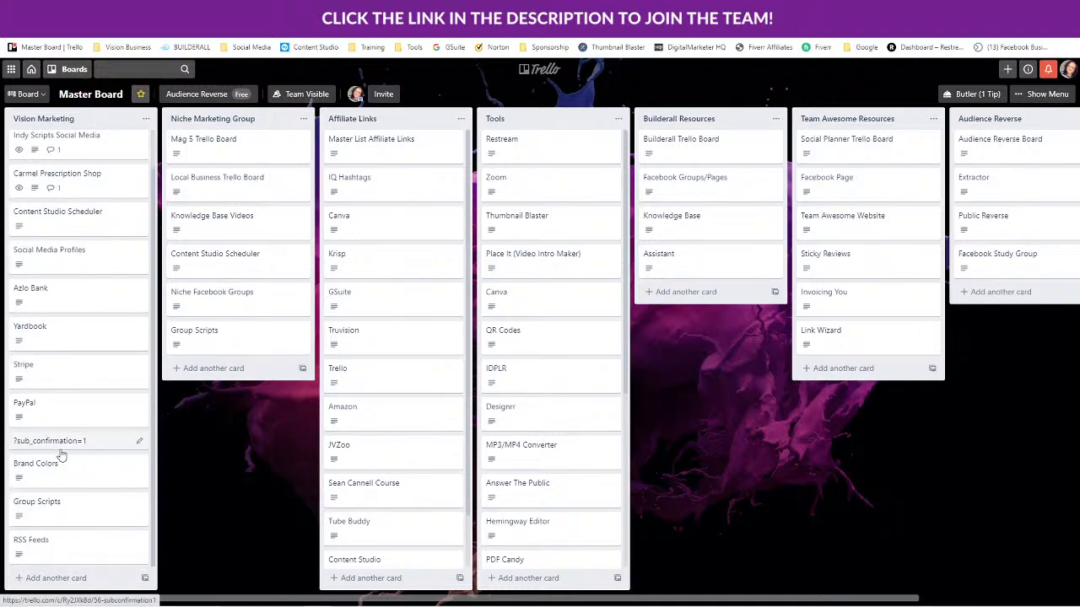
click(67, 470)
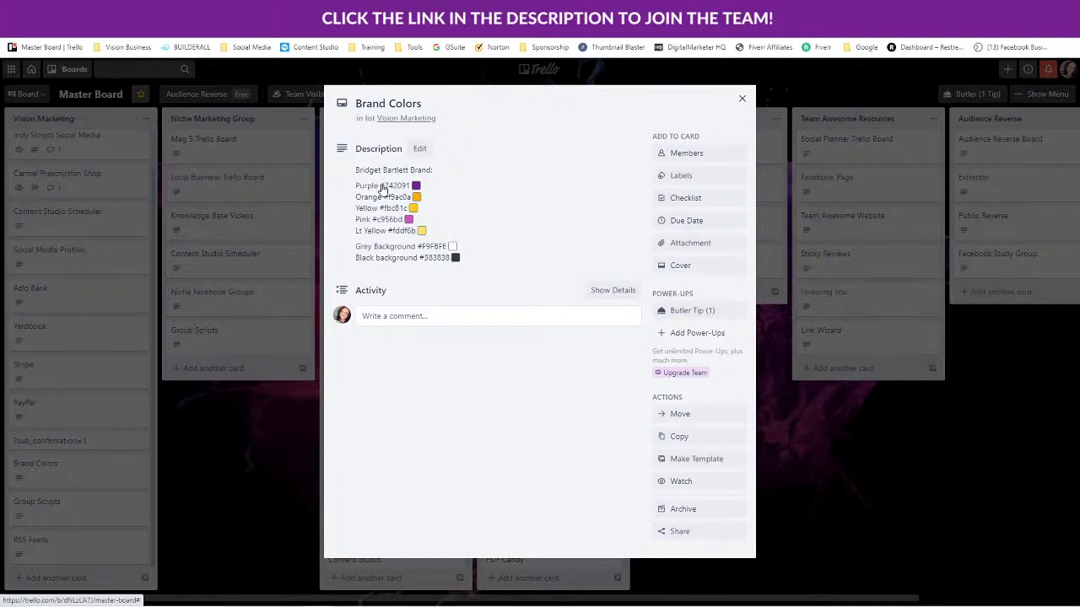
drag(381, 187, 413, 187)
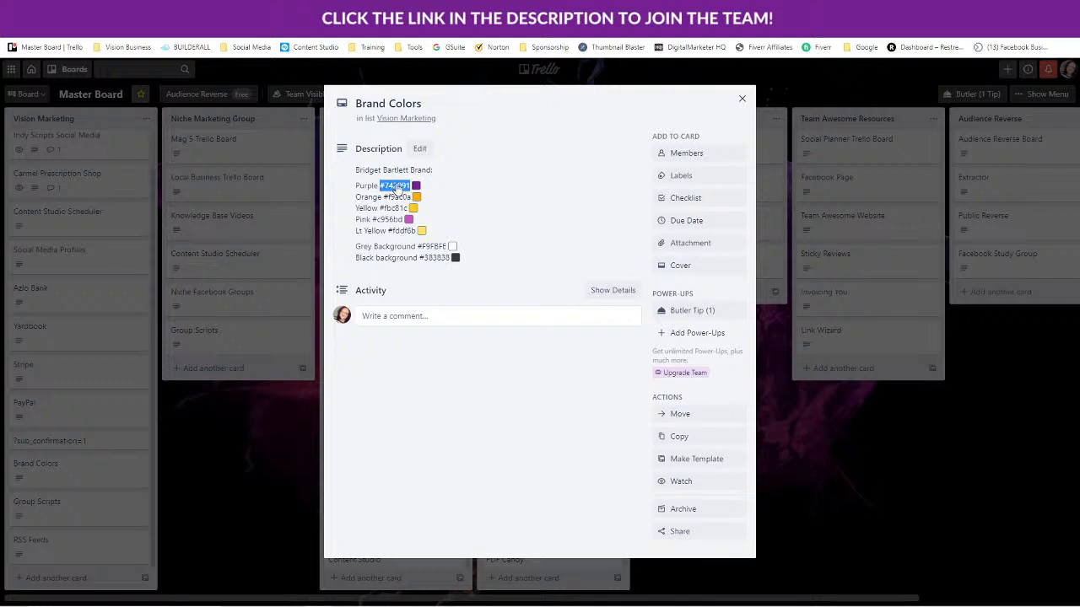
right_click(399, 186)
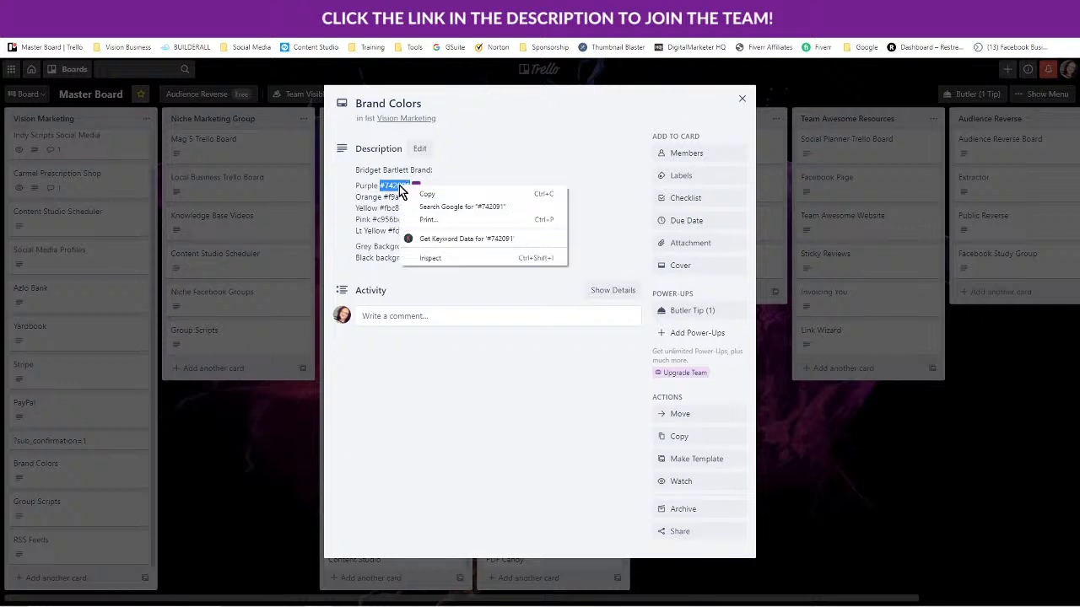
click(422, 192)
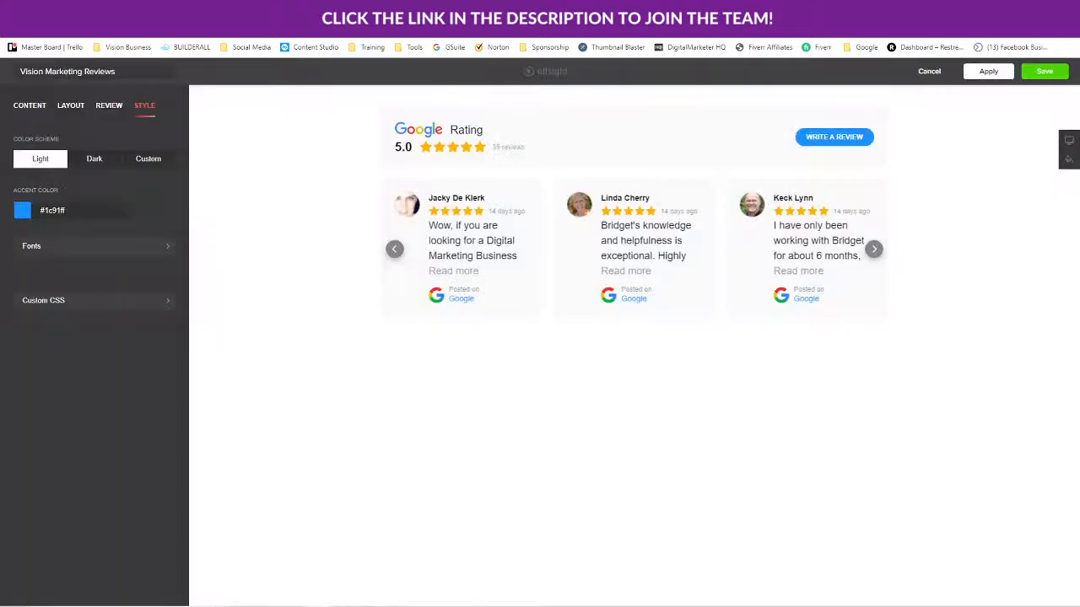
- Replace the widget's accent colour with the pasted purple #742091
click(49, 210)
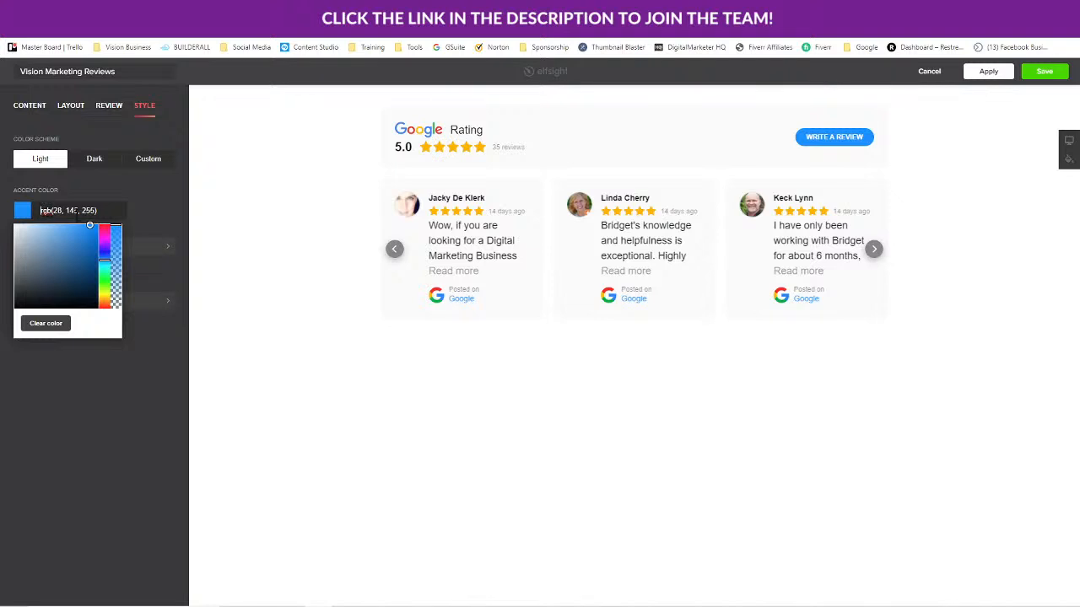
drag(88, 211, 44, 212)
key(ctrl+v)
click(140, 182)
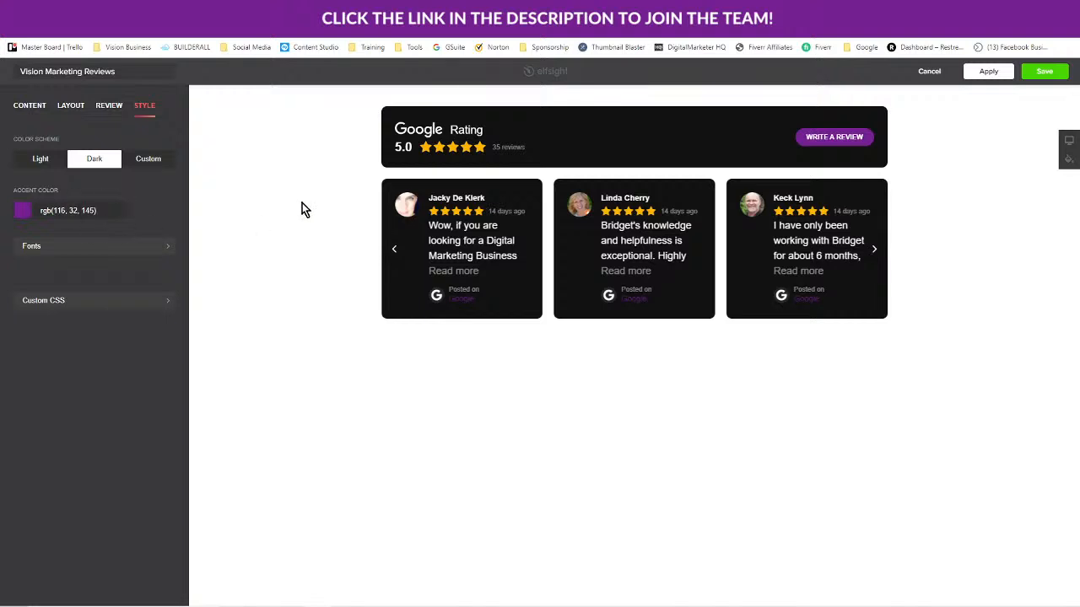
- Switch to the Custom colour scheme and apply the widget changes
click(152, 161)
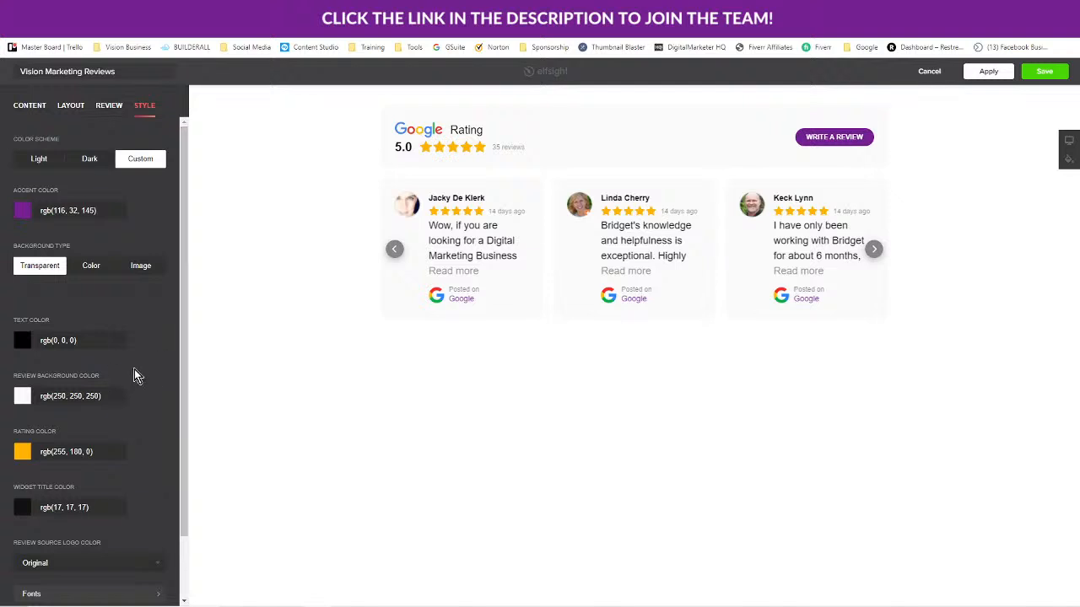
click(32, 108)
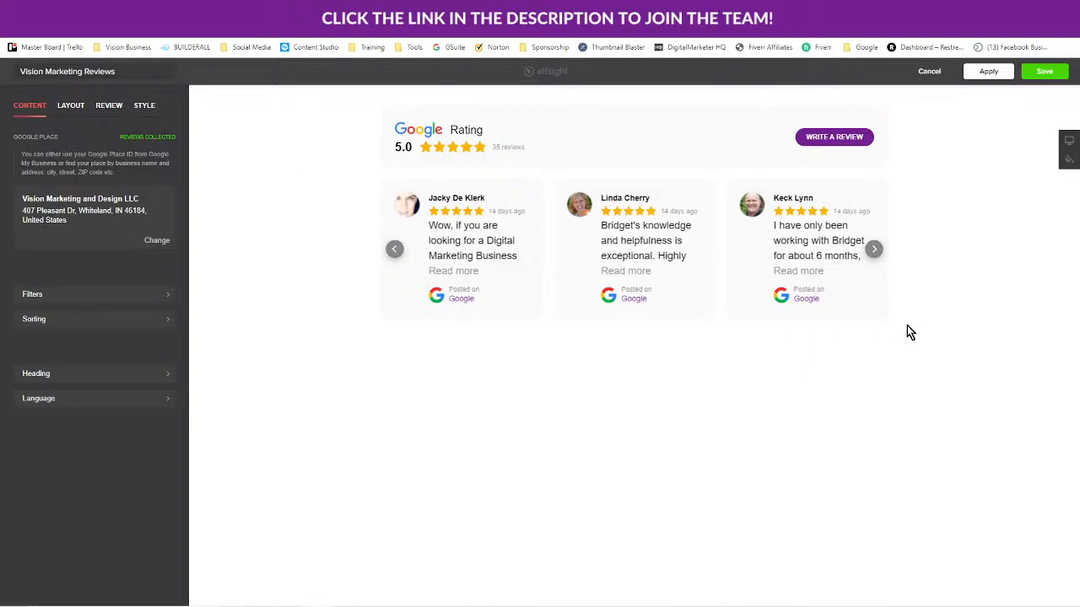
click(987, 71)
- Save the reviews widget and copy its embed code from the 'Add the widget to your website' dialog
click(1039, 72)
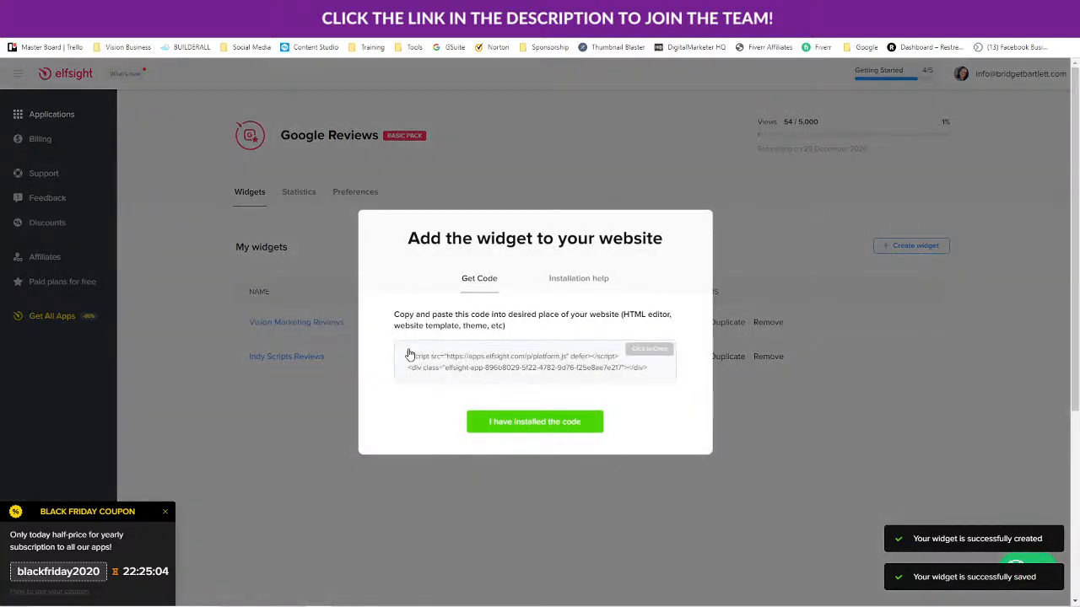
click(650, 352)
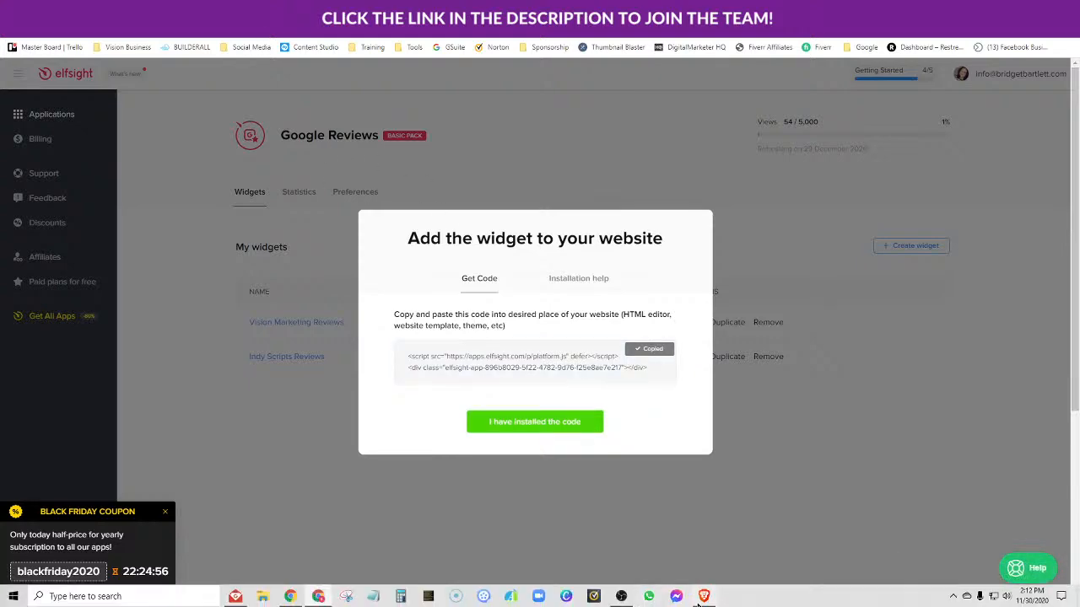
- Enter Cheetah in Builderall and start a new site using the simple template option
click(703, 599)
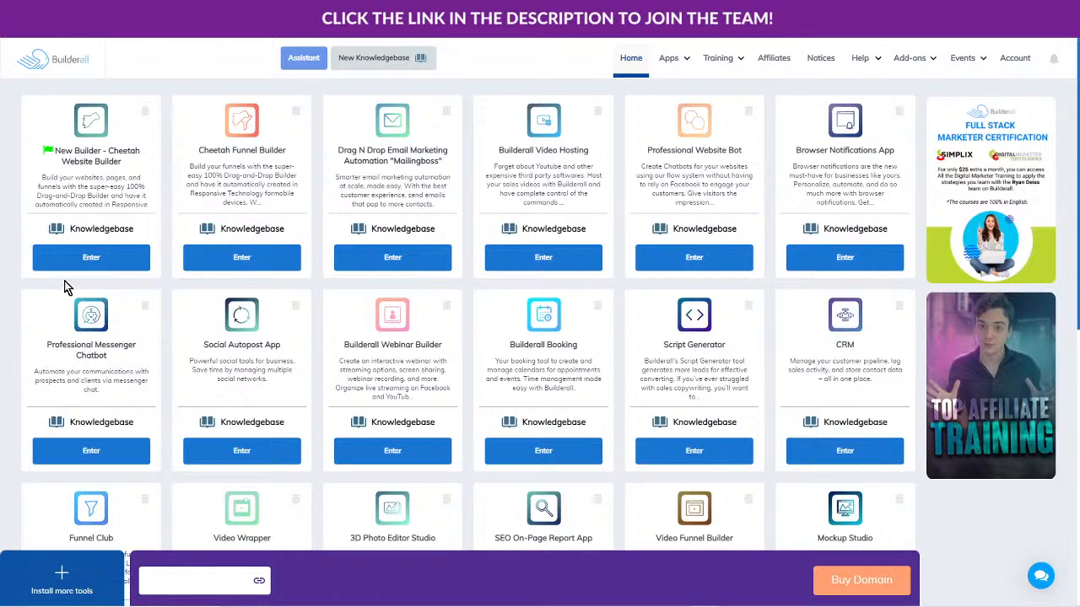
click(91, 259)
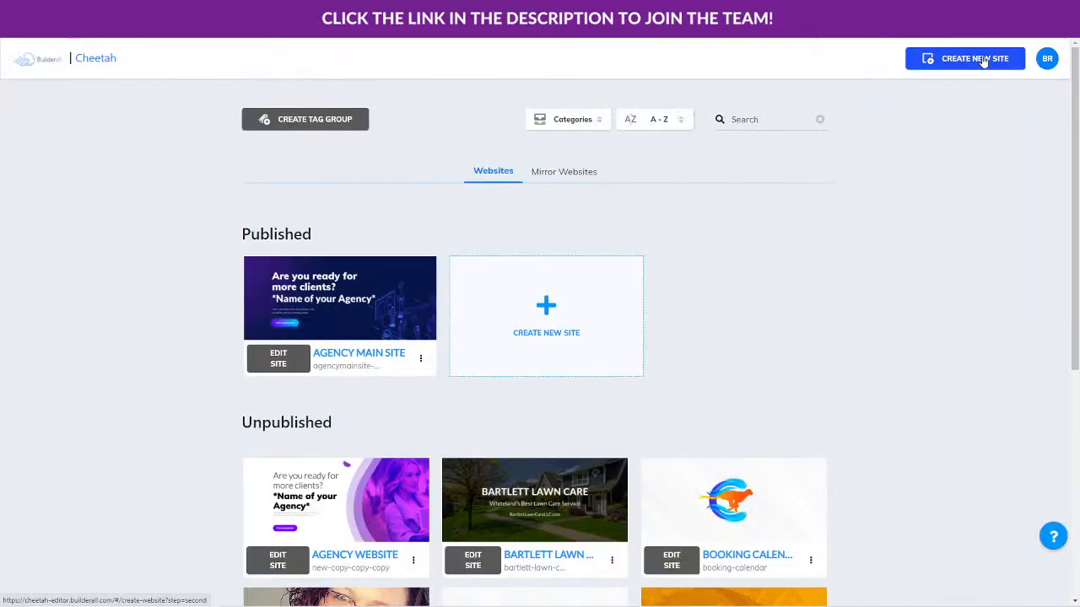
click(975, 60)
click(306, 326)
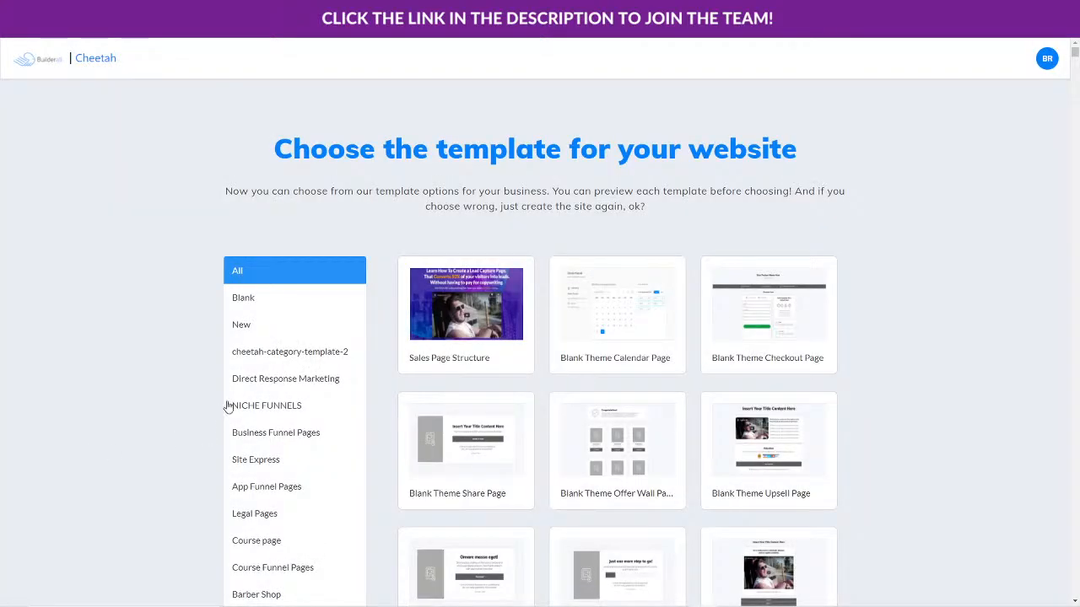
- Build the site from a Site Express steak-house template and skip the dashboard tour
click(229, 406)
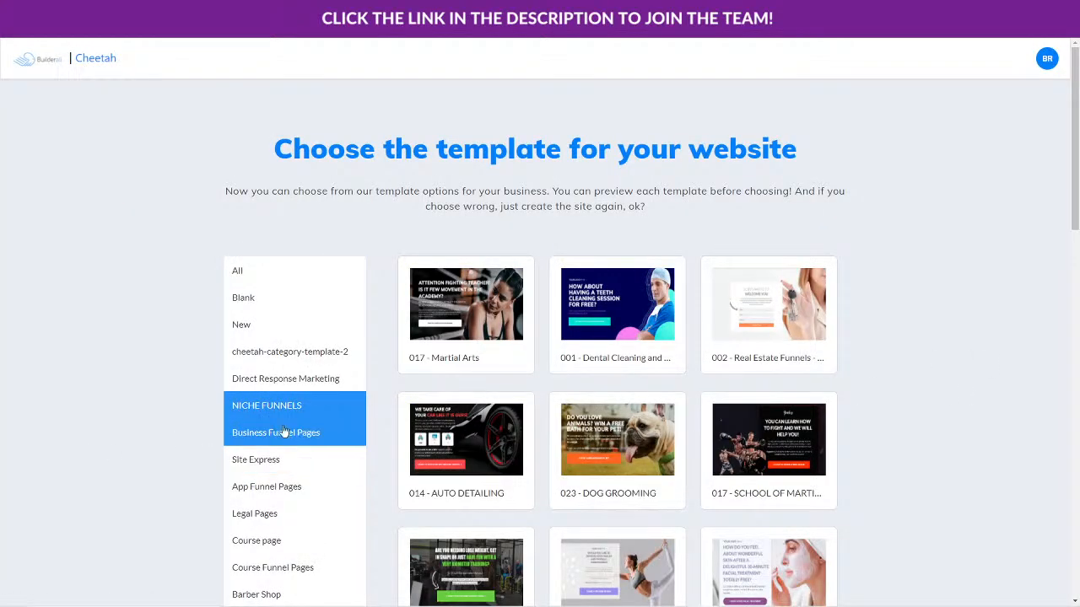
scroll(231, 413, down, 1)
scroll(231, 413, down, 1)
click(270, 348)
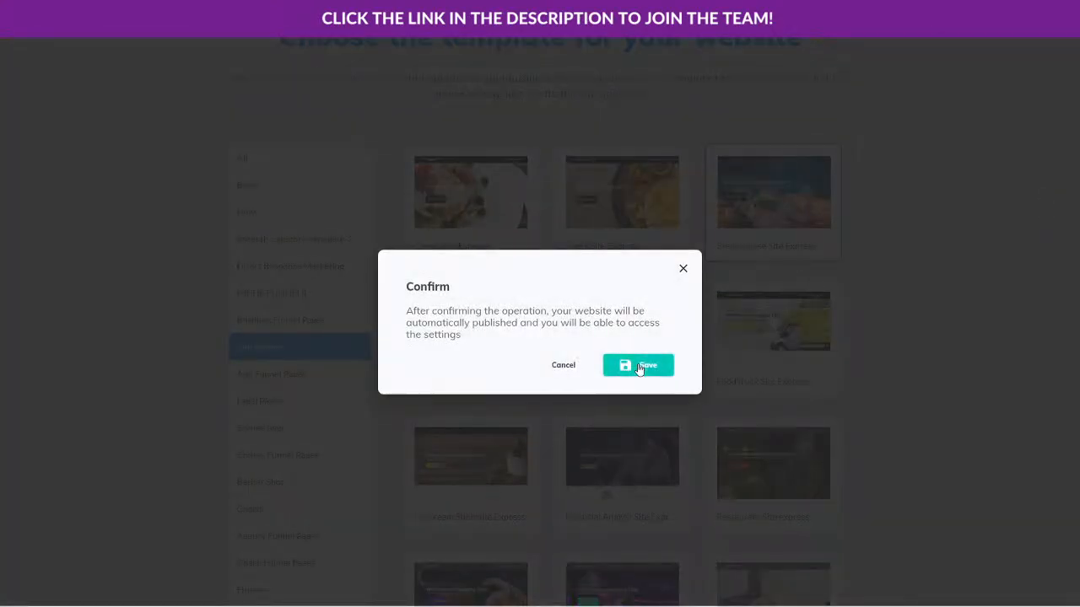
click(639, 366)
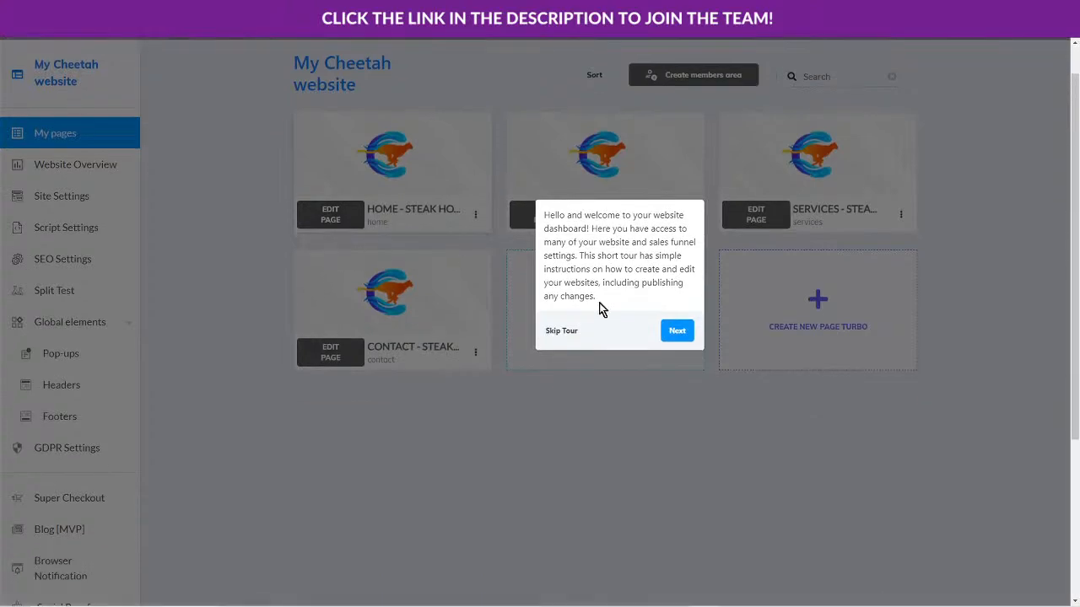
click(676, 331)
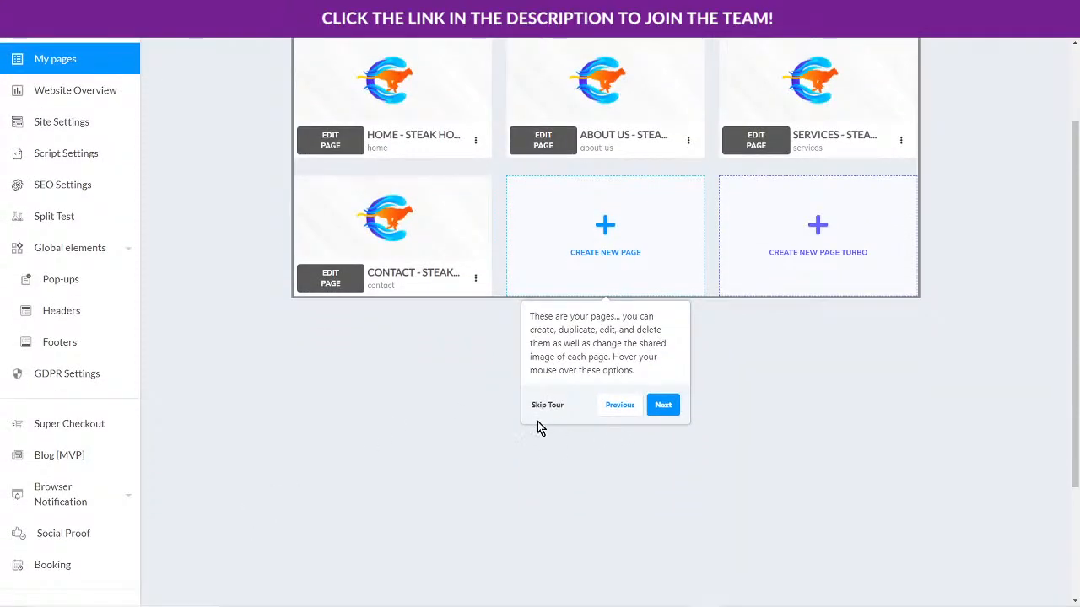
click(542, 409)
scroll(253, 405, up, 2)
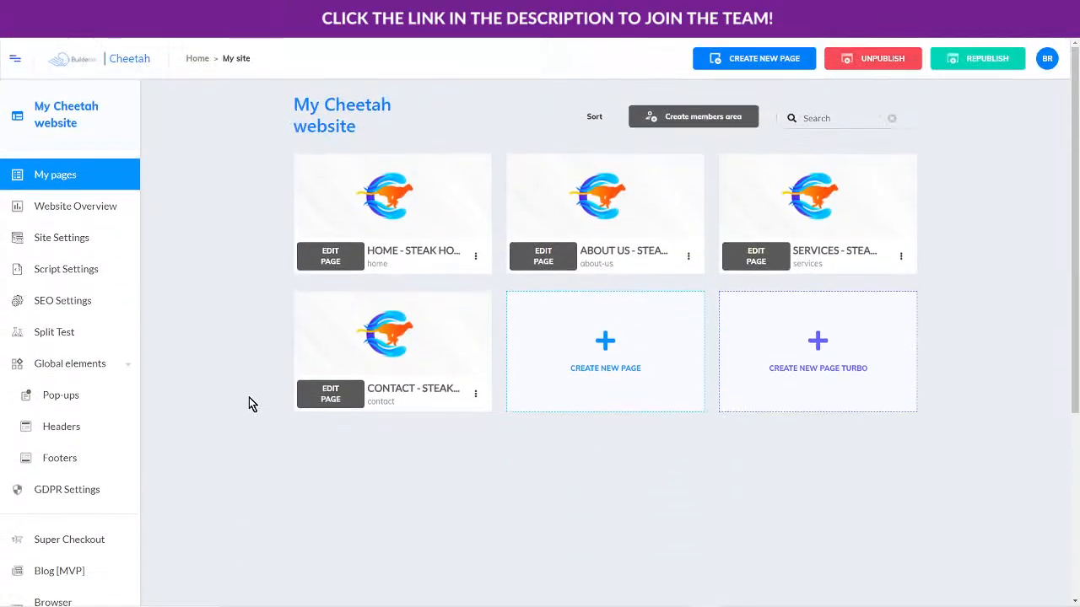
- Open the Home - Steak House page in the editor and scroll down to the Our Clients Say testimonials
click(332, 259)
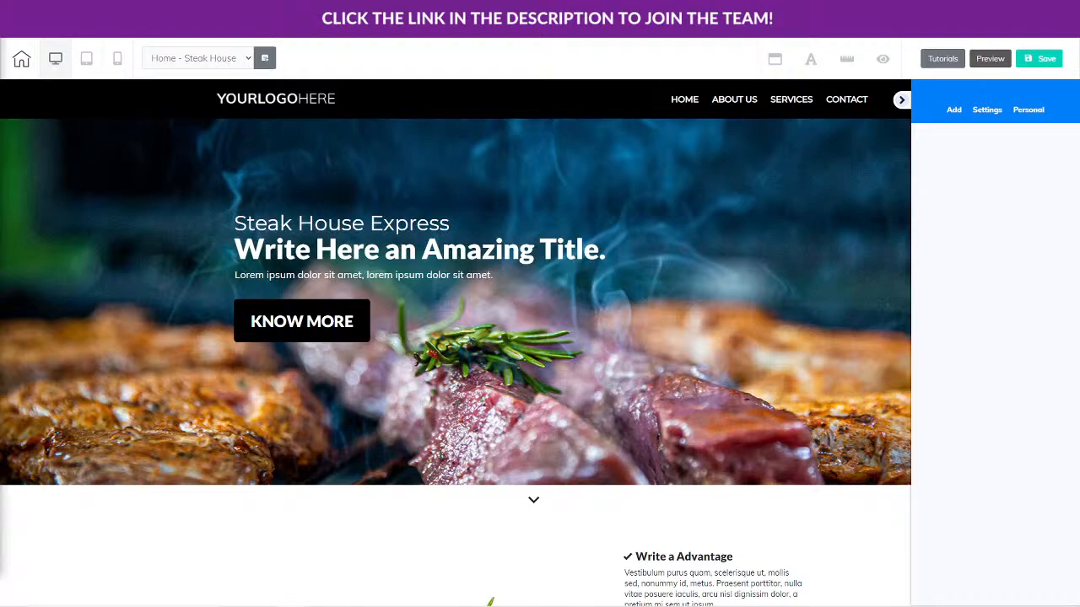
scroll(877, 462, down, 10)
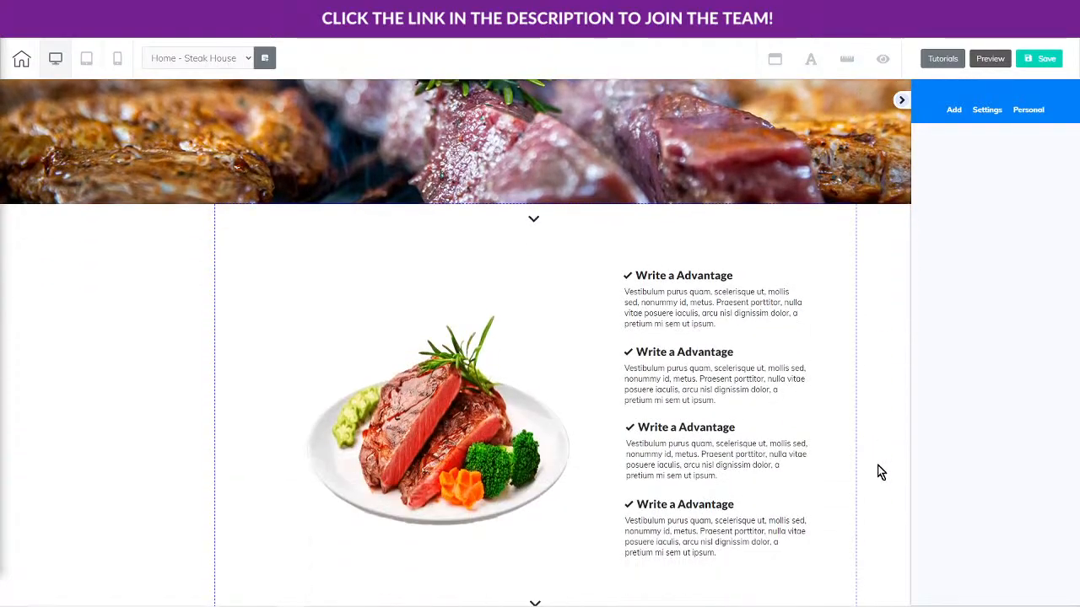
scroll(882, 470, down, 9)
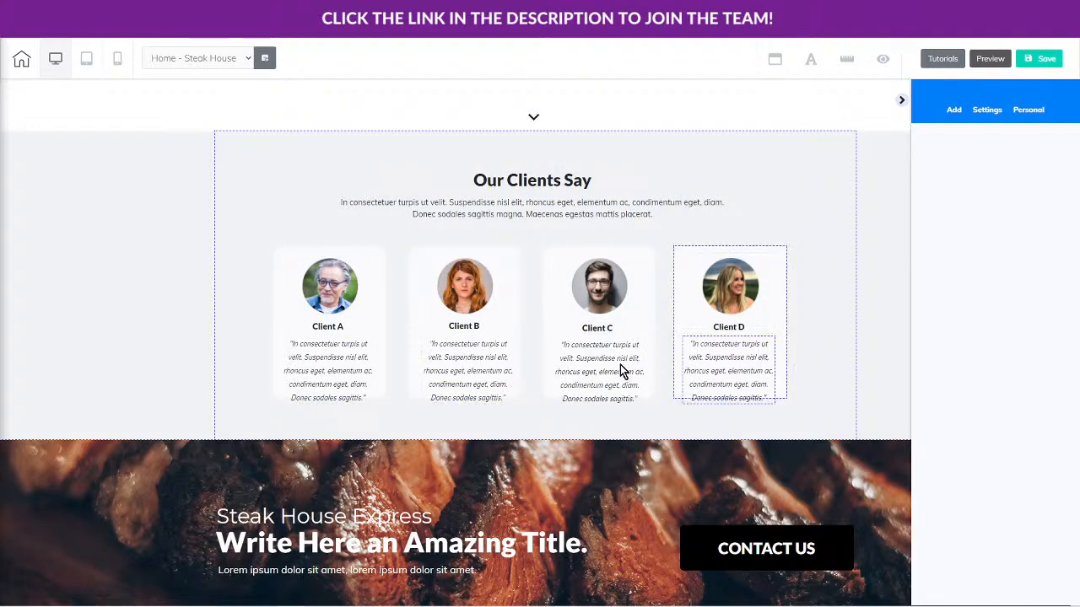
- Delete the Client D and Client C testimonial cards
click(776, 257)
click(772, 235)
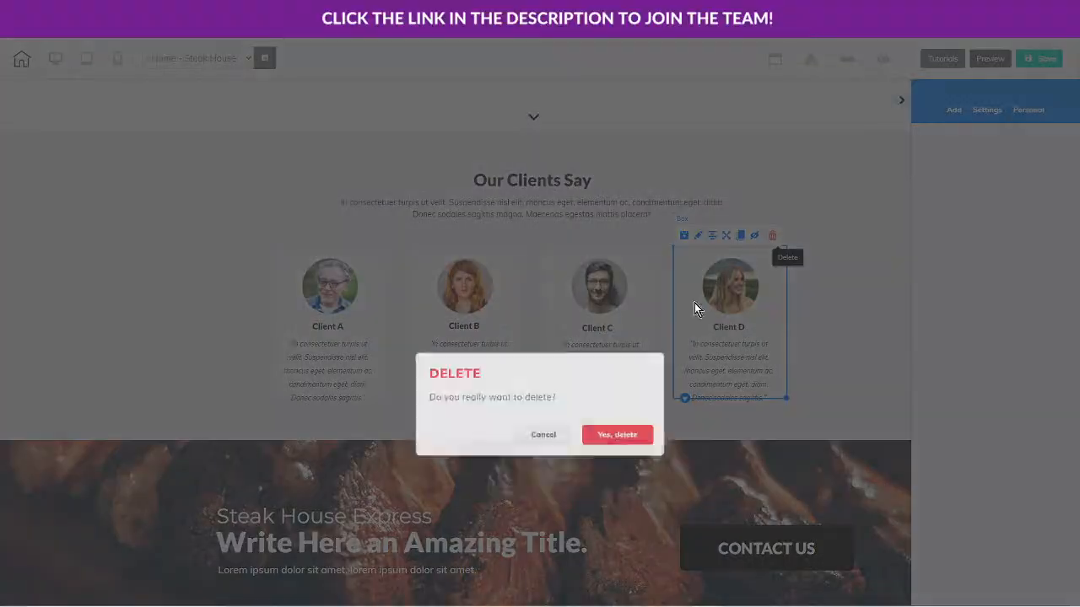
click(611, 359)
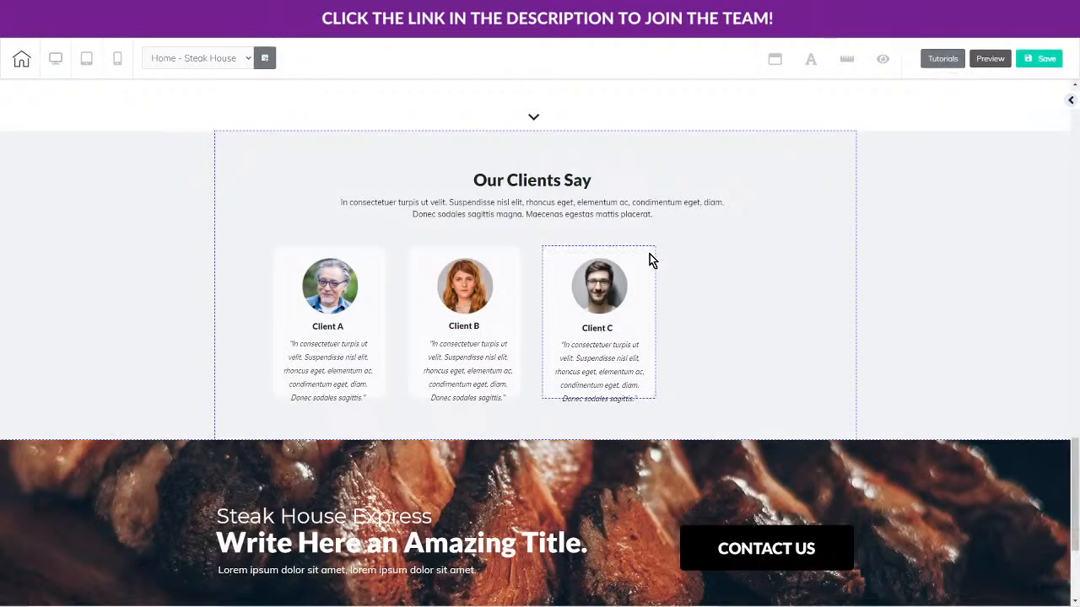
click(649, 254)
click(641, 236)
click(635, 360)
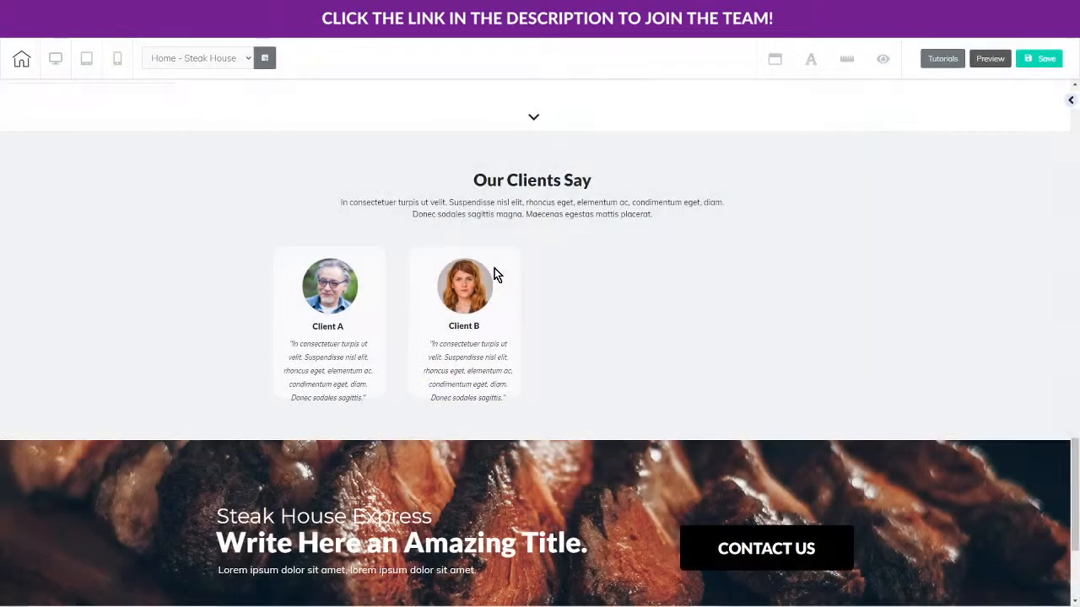
- Delete the Client B and Client A cards and move the Our Clients Say heading to the section top
click(510, 257)
click(510, 236)
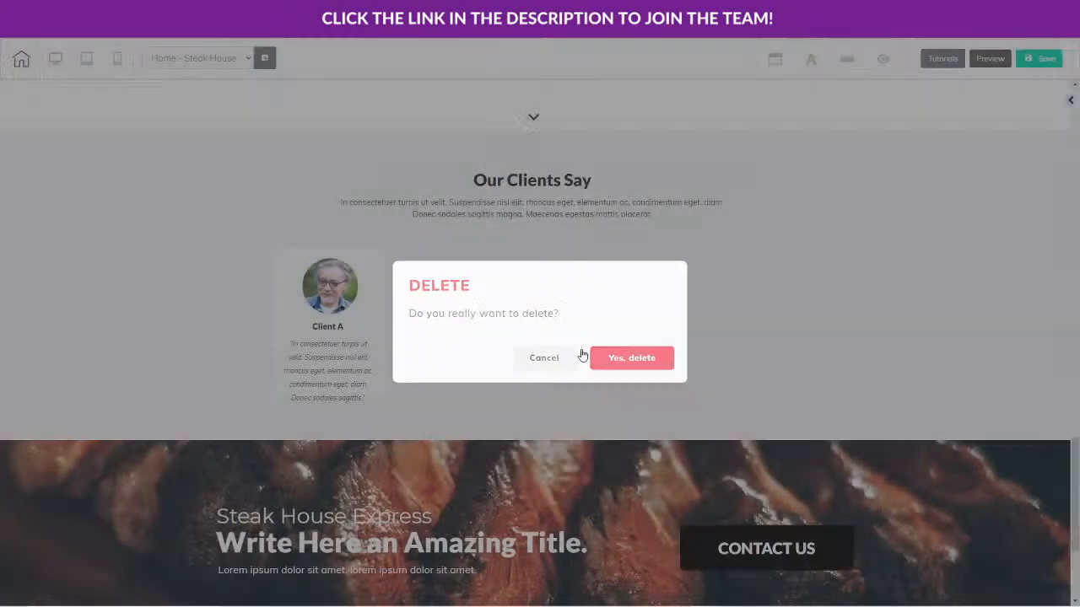
click(597, 357)
click(378, 255)
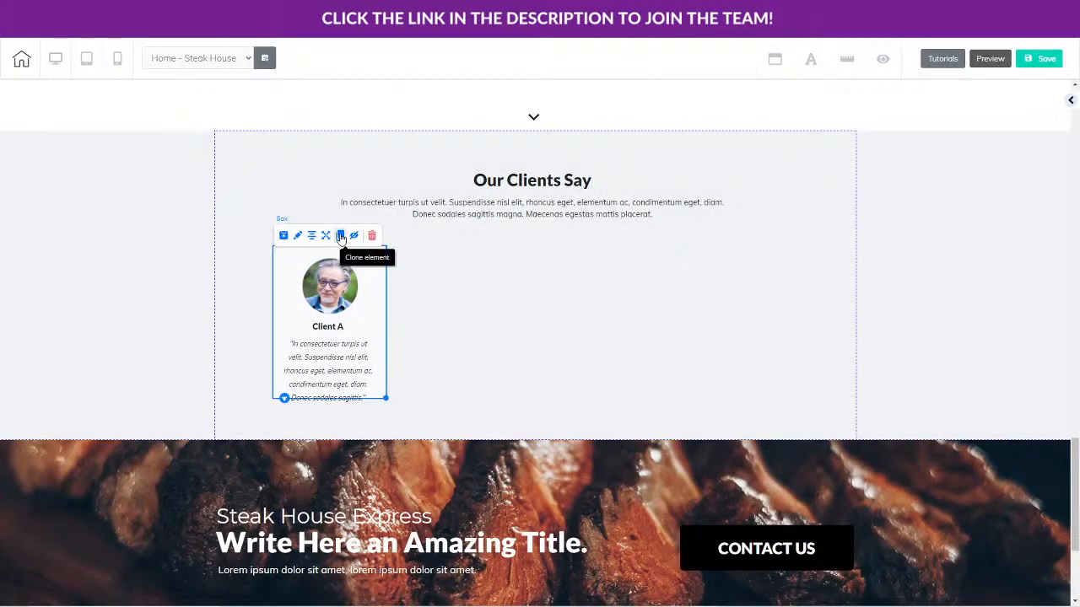
click(372, 236)
click(625, 361)
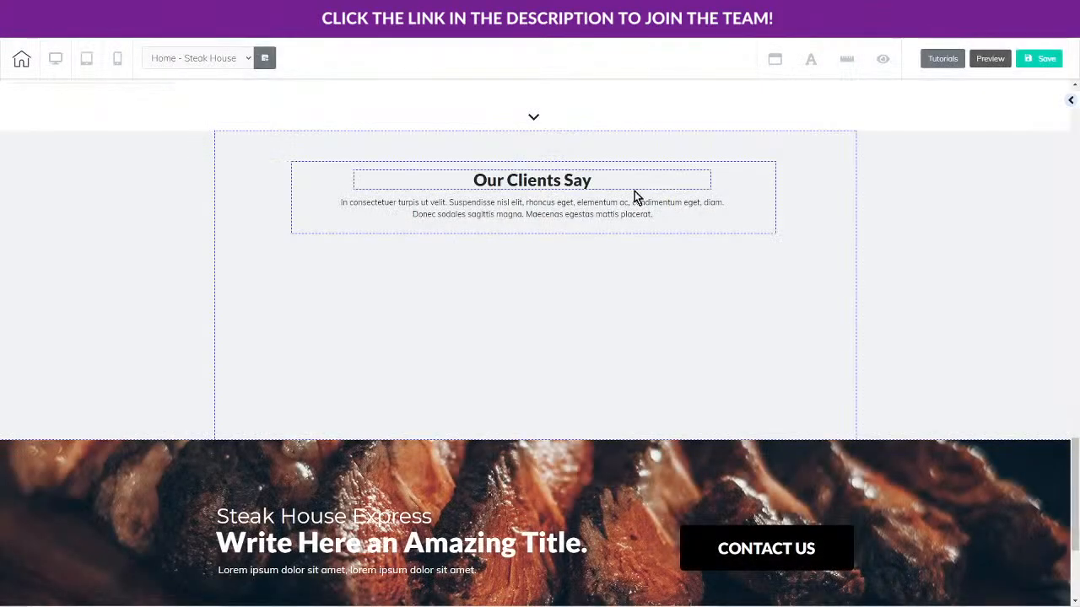
drag(745, 175, 498, 160)
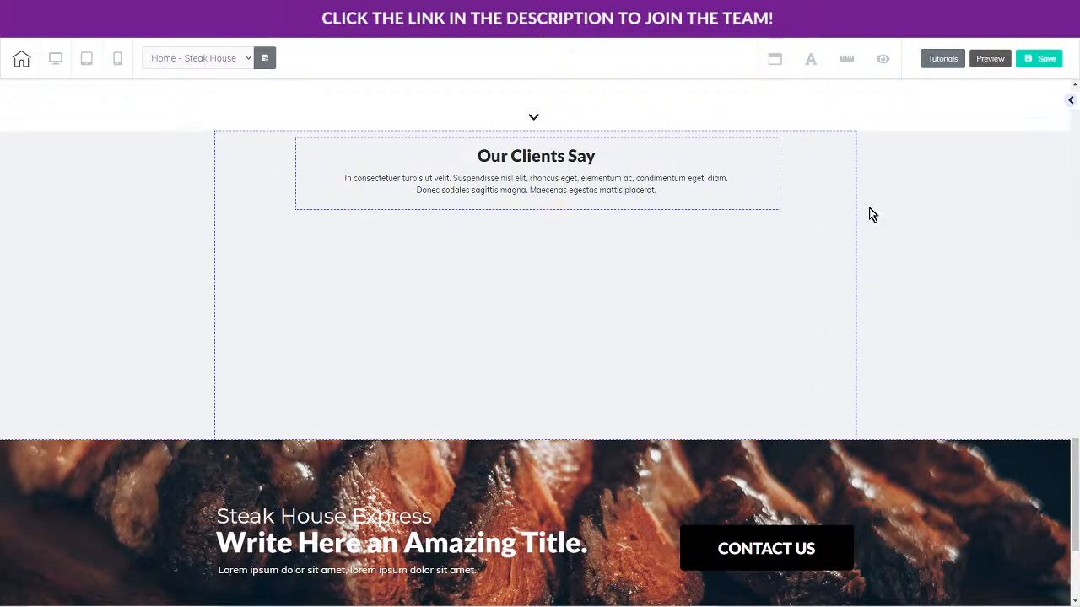
- Place an Iframe element below the Our Clients Say heading and widen it across the section
click(1073, 100)
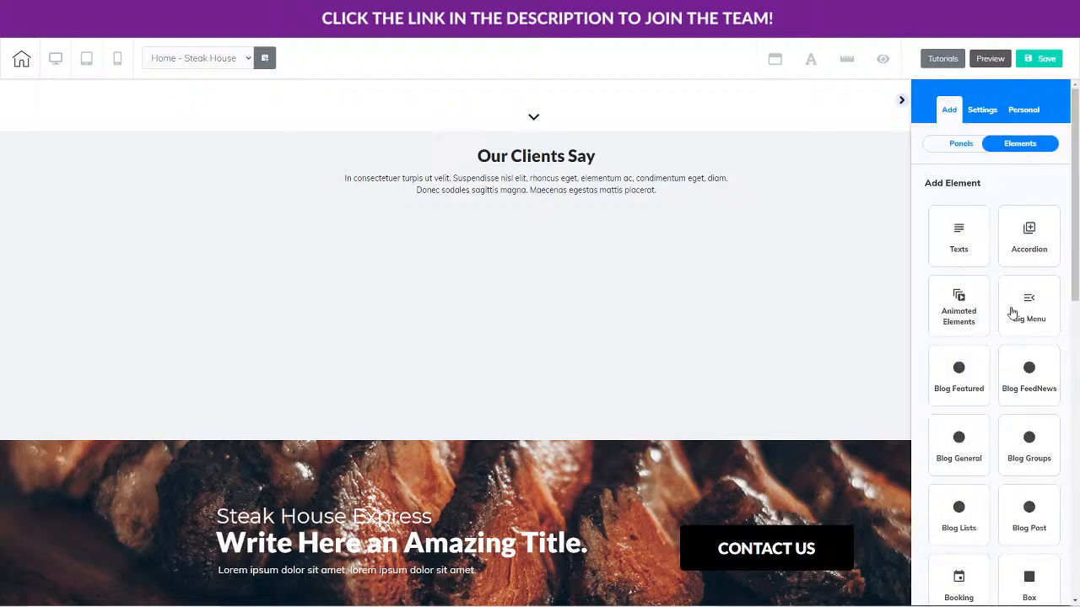
scroll(1001, 337, down, 7)
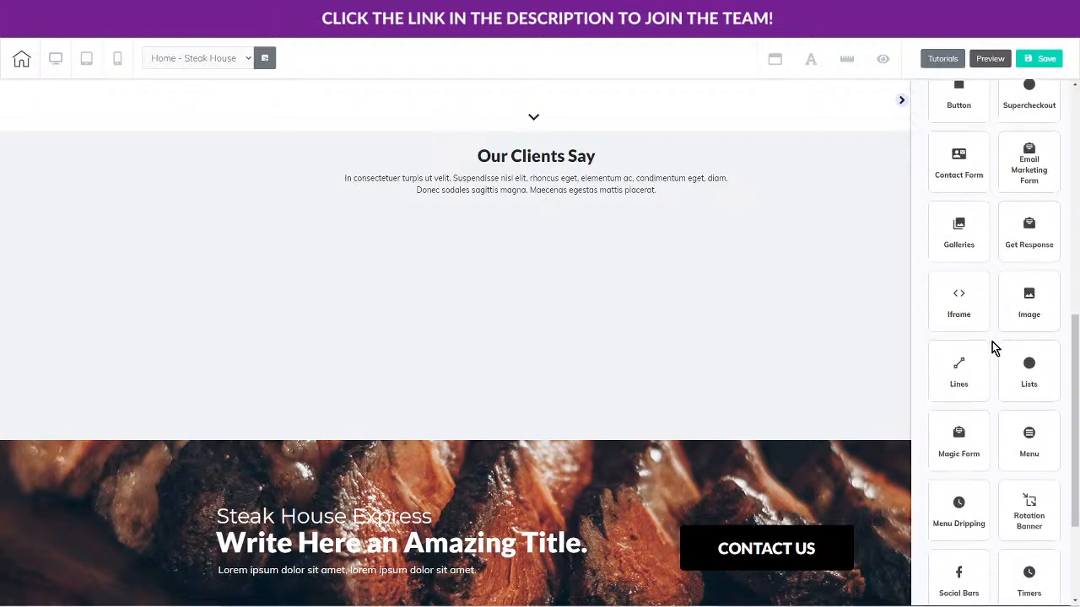
click(959, 306)
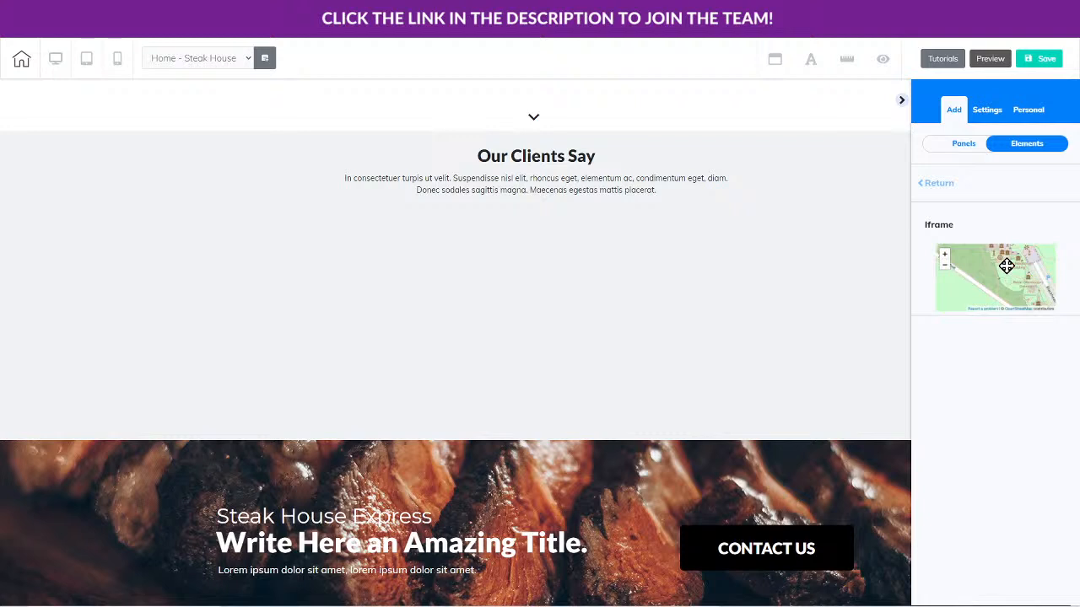
drag(989, 284, 317, 261)
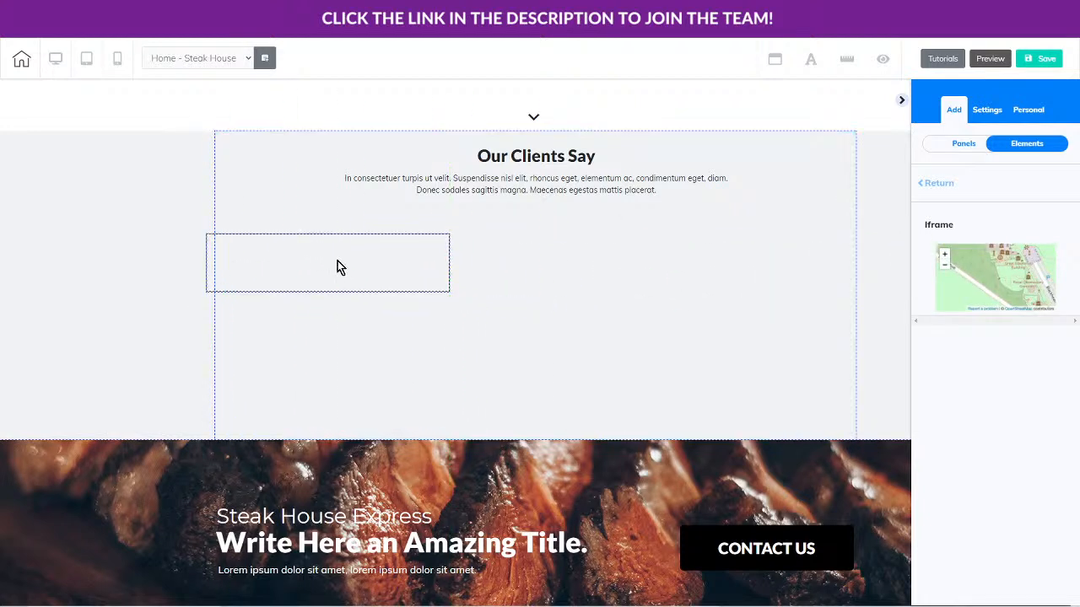
click(448, 292)
drag(448, 292, 851, 409)
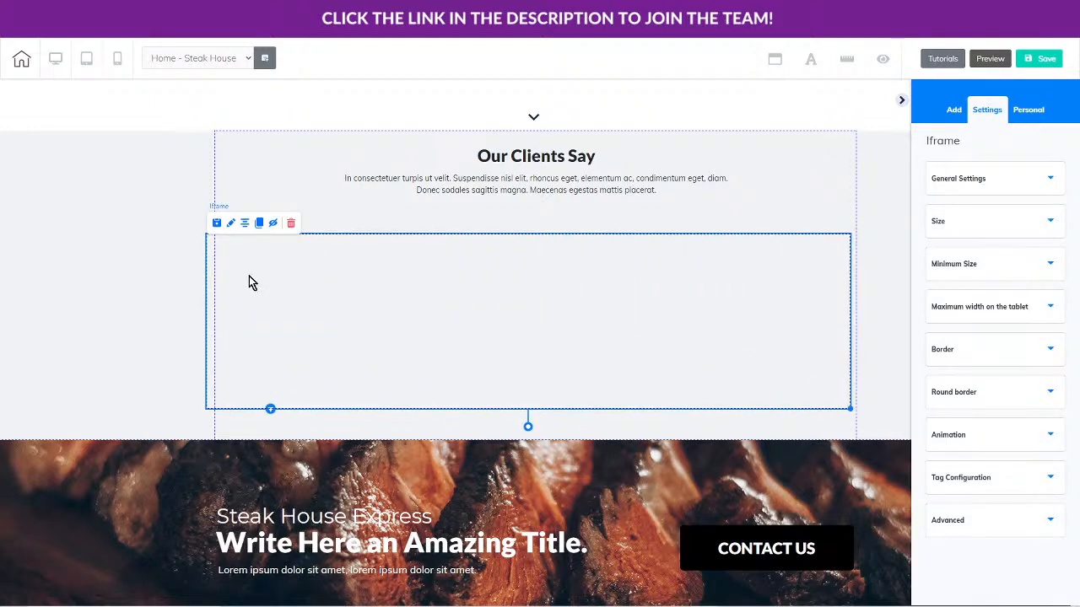
drag(356, 325, 338, 298)
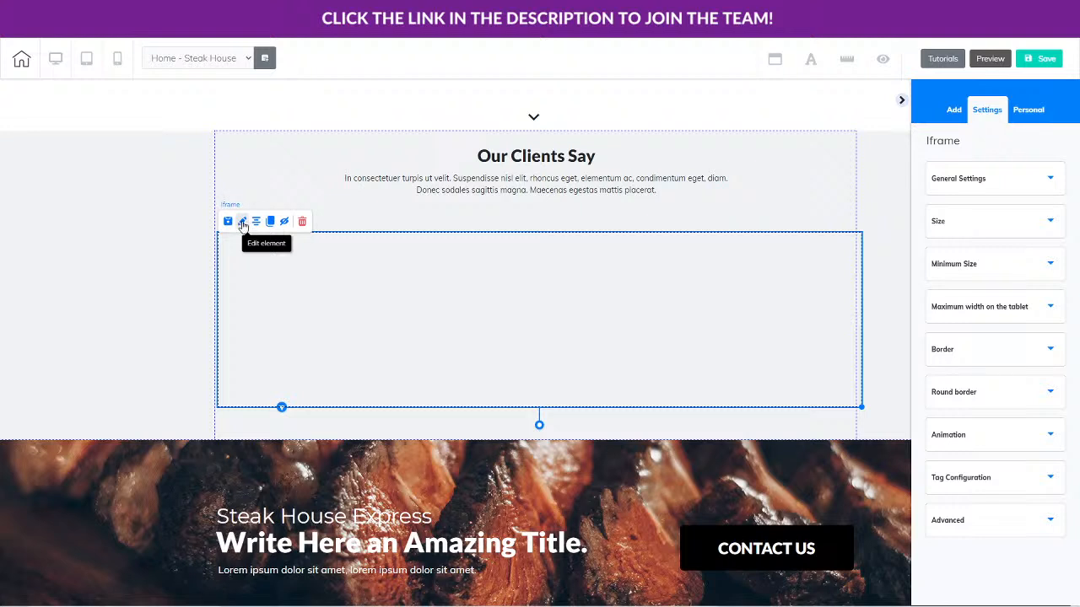
- Paste the Elfsight embed code into the iframe's Embed Doc, apply it, and make the iframe taller
click(970, 184)
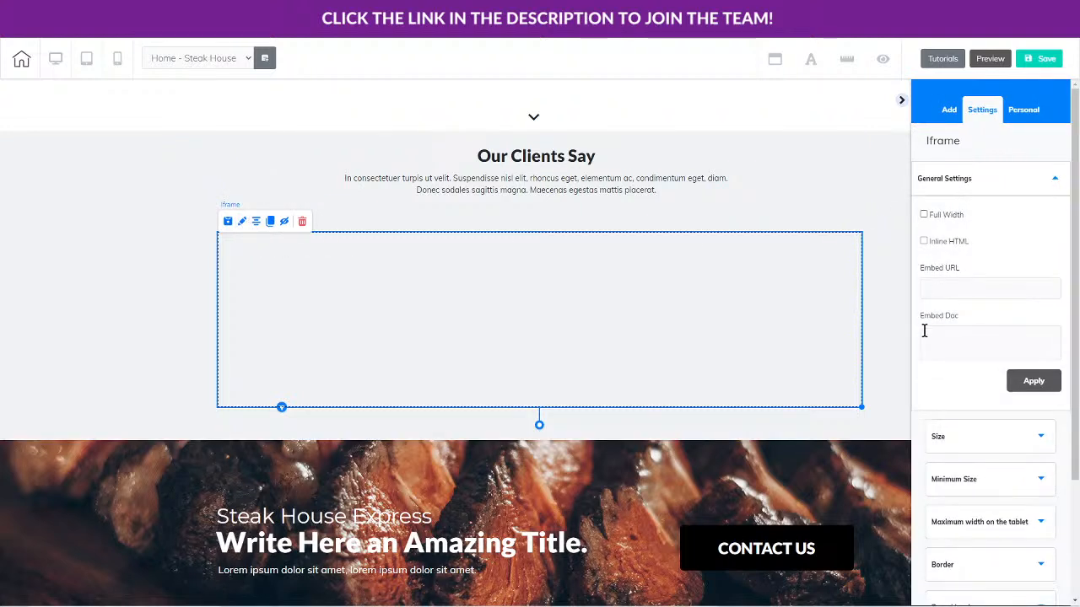
click(933, 336)
key(ctrl+v)
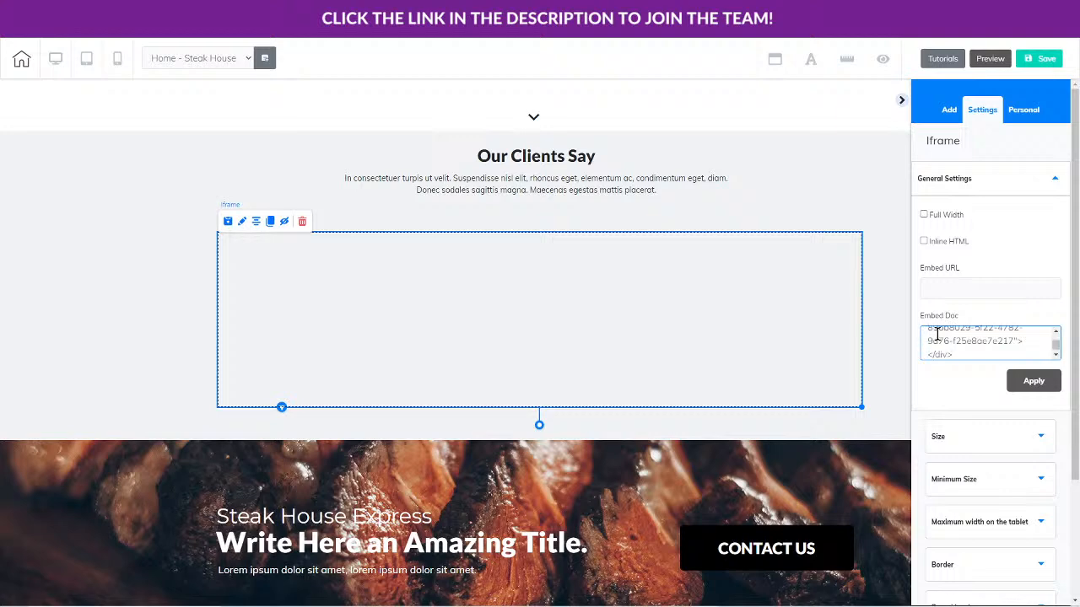
click(1030, 384)
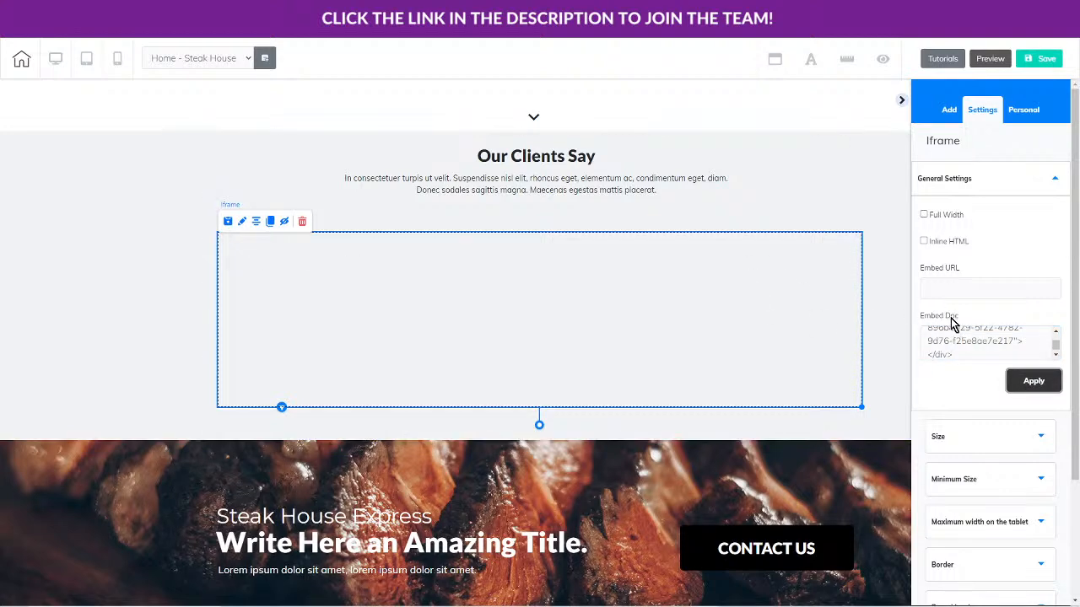
drag(643, 256, 641, 224)
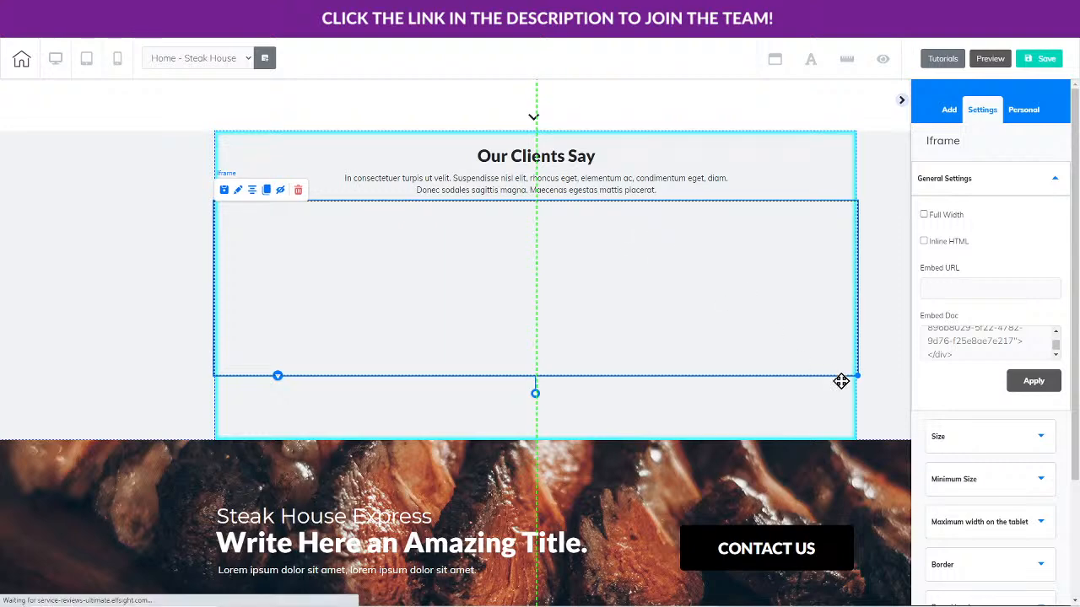
drag(861, 376, 858, 431)
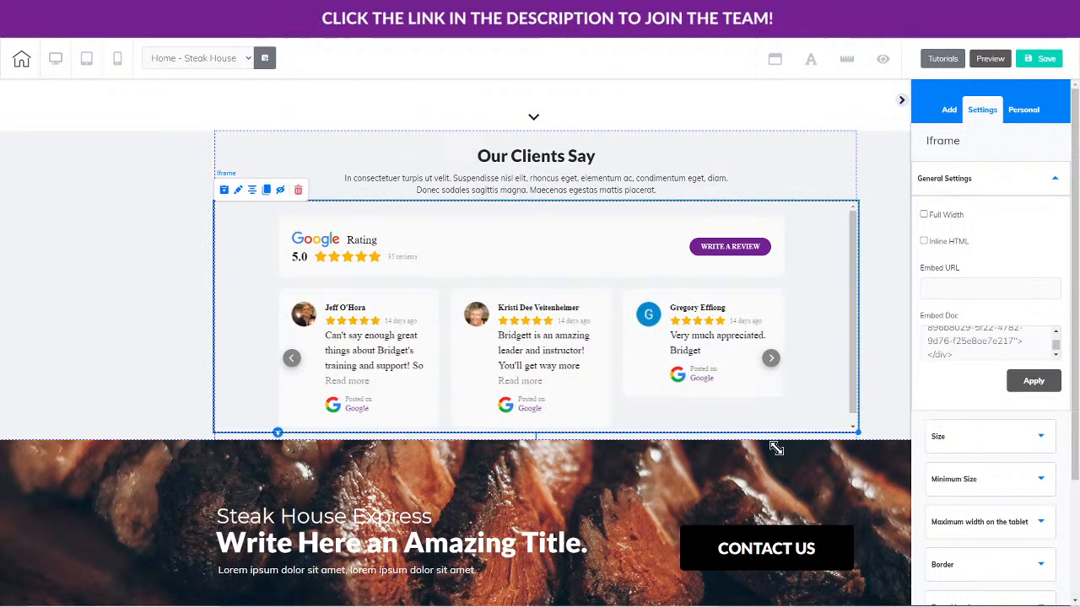
- Extend the section's bottom edge downward and enlarge the reviews iframe
click(893, 396)
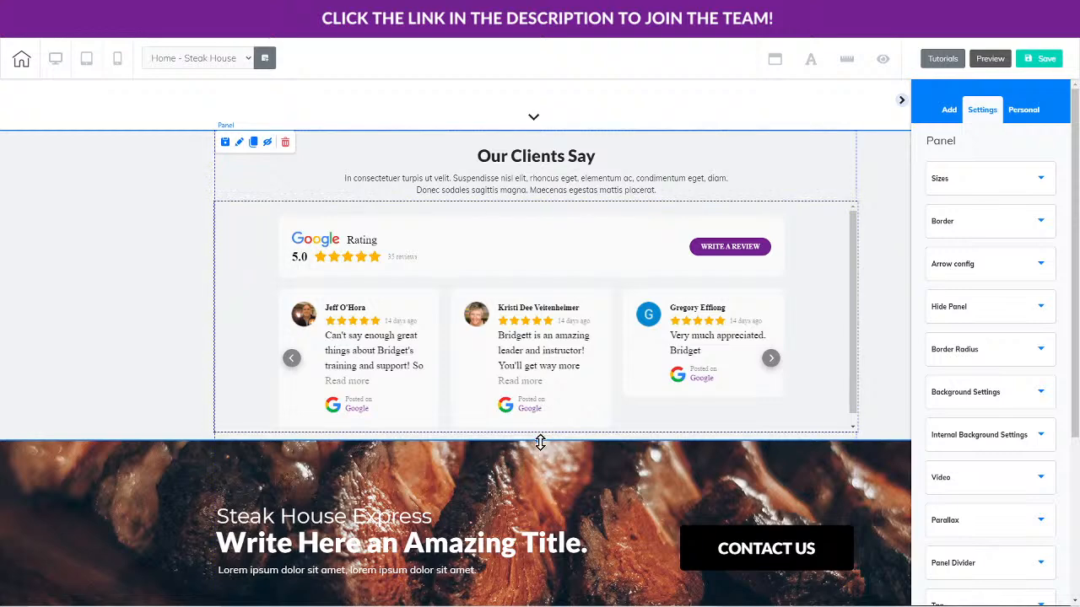
drag(540, 440, 560, 511)
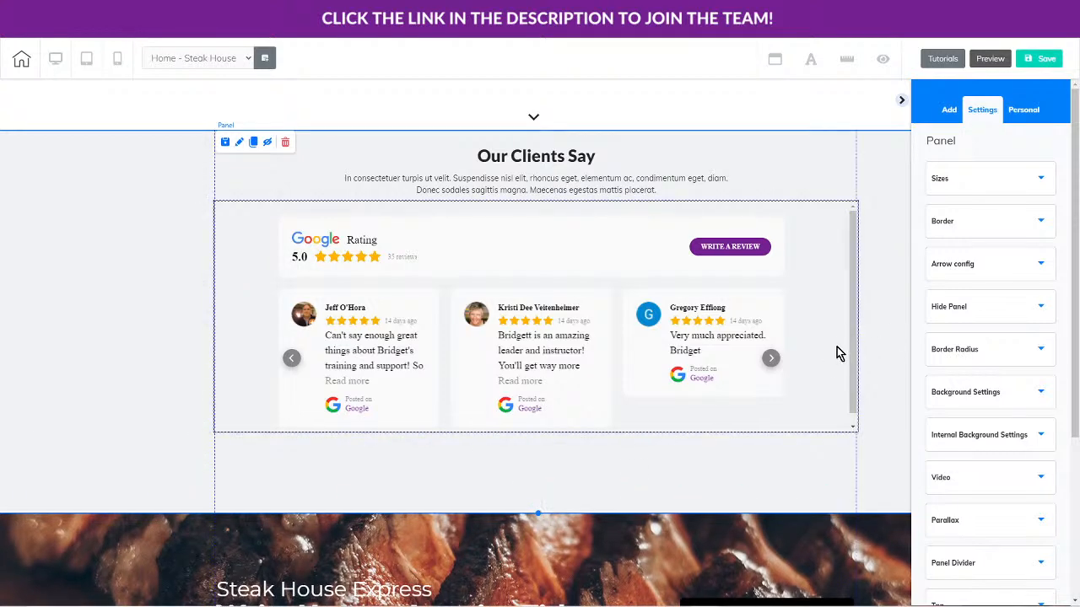
click(842, 396)
mouse_move(859, 432)
mouse_down()
mouse_move(860, 460)
mouse_move(846, 419)
mouse_up()
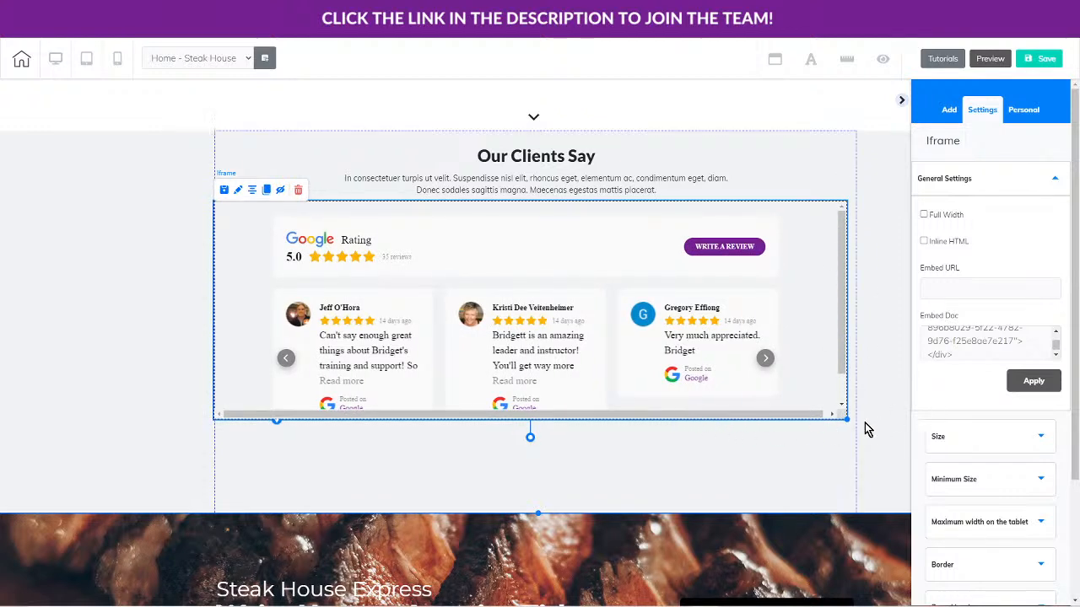
drag(848, 420, 869, 459)
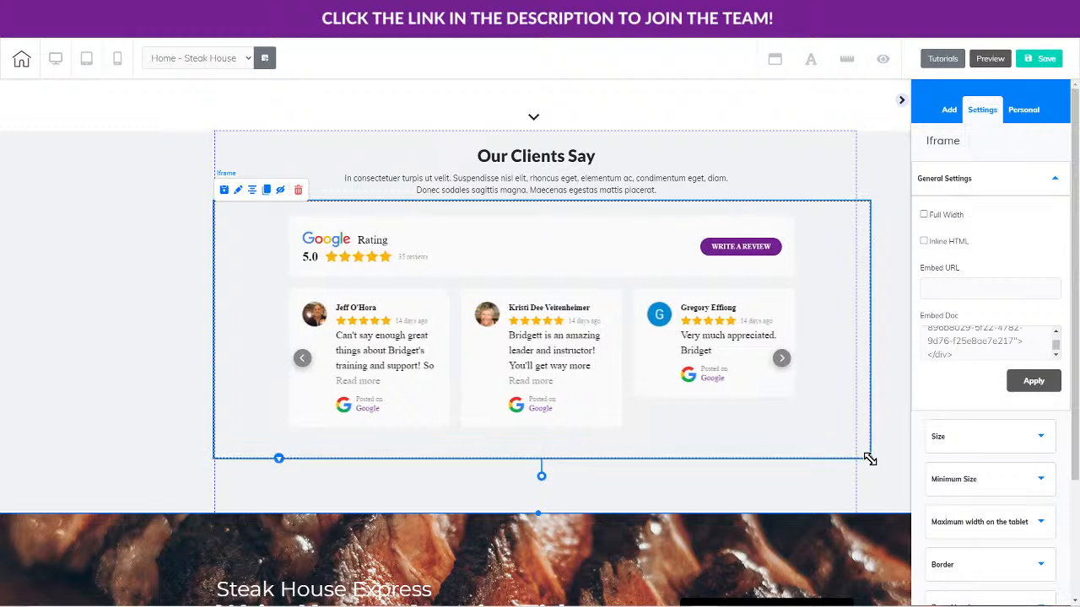
- Centre the reviews iframe and position it just beneath the Our Clients Say intro text
click(250, 190)
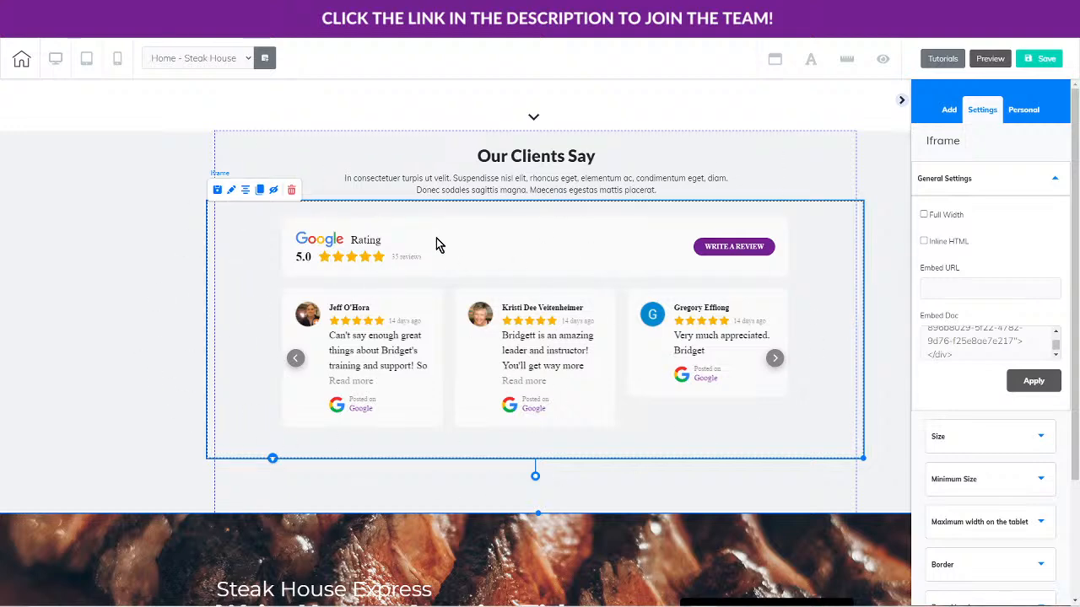
drag(574, 218, 576, 239)
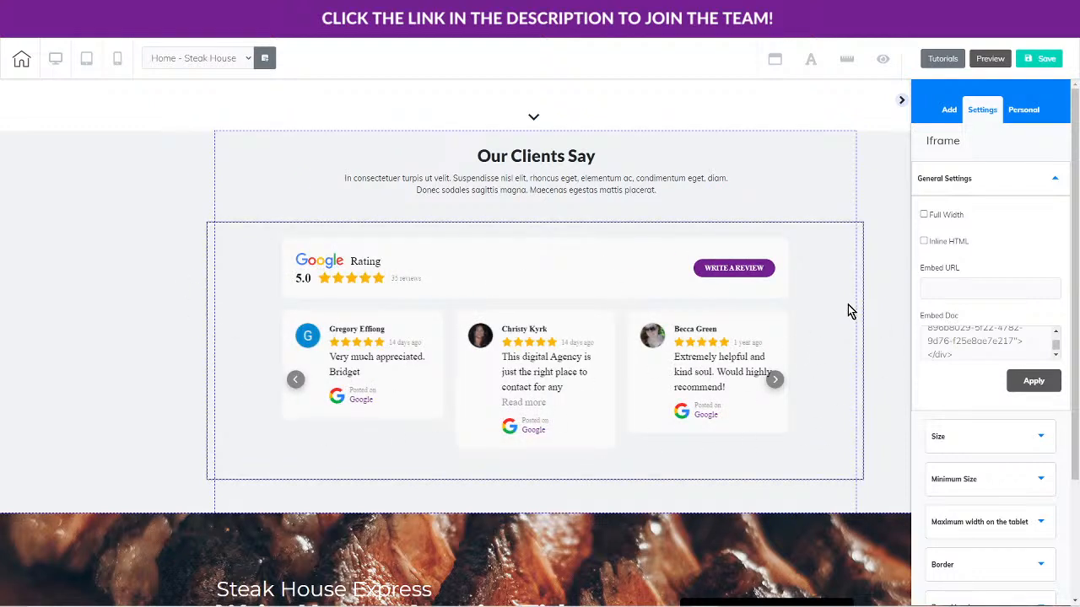
drag(849, 312, 661, 299)
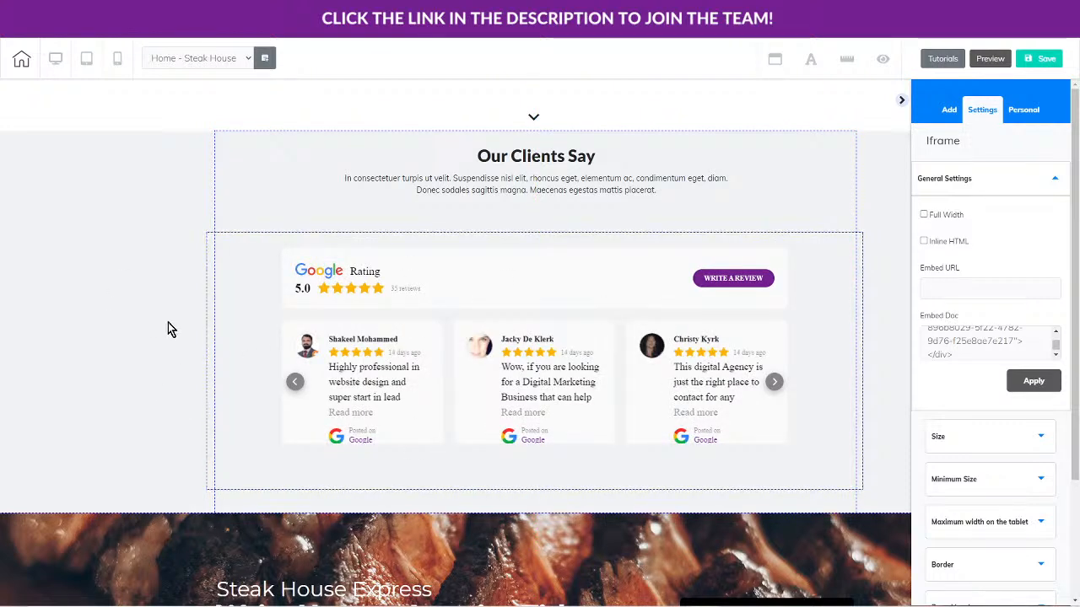
click(873, 180)
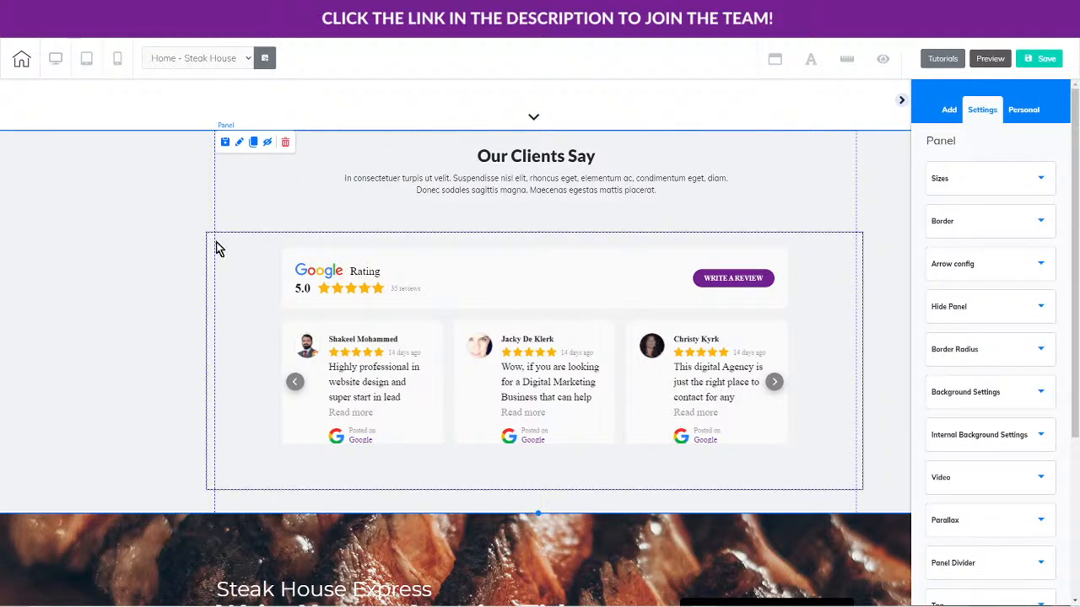
mouse_move(216, 247)
mouse_down()
mouse_move(205, 244)
mouse_move(229, 236)
mouse_move(212, 246)
mouse_up()
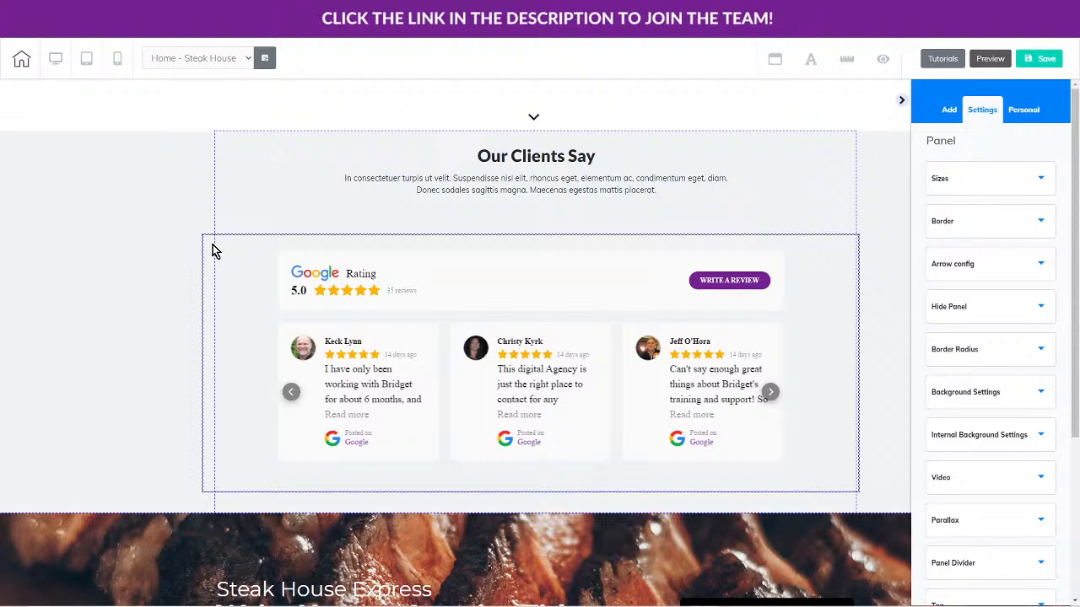
drag(213, 250, 214, 225)
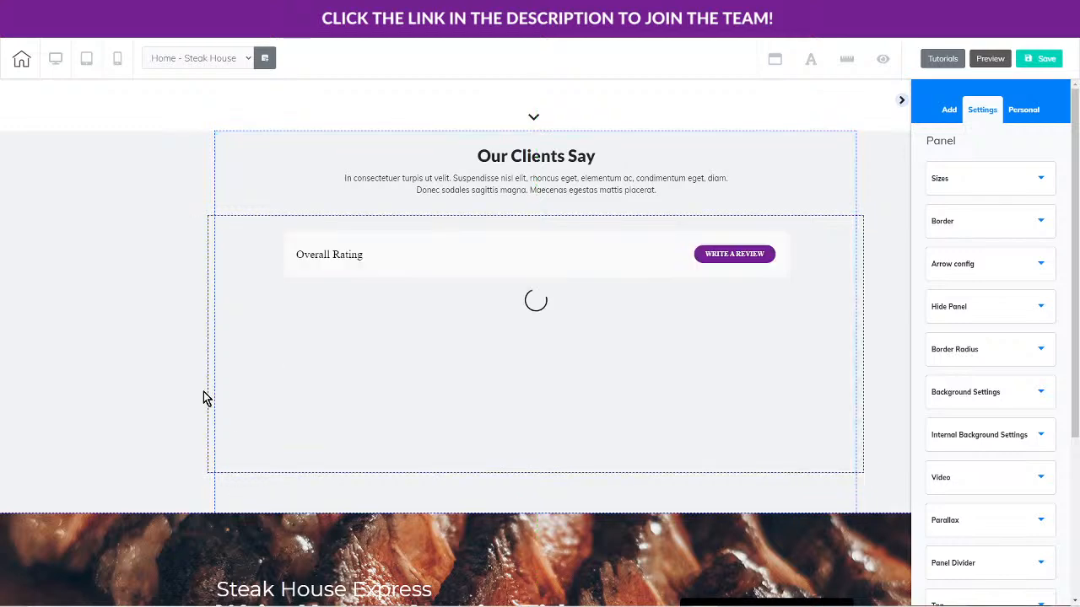
click(851, 252)
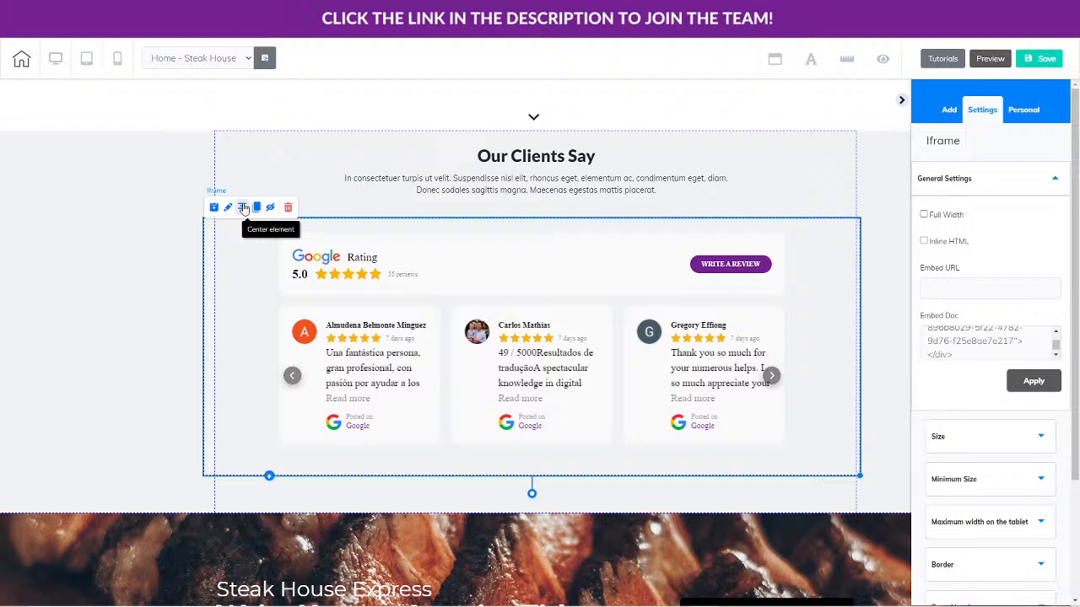
- Centre the reviews iframe horizontally and set its border shape to none
click(243, 209)
scroll(1014, 434, down, 2)
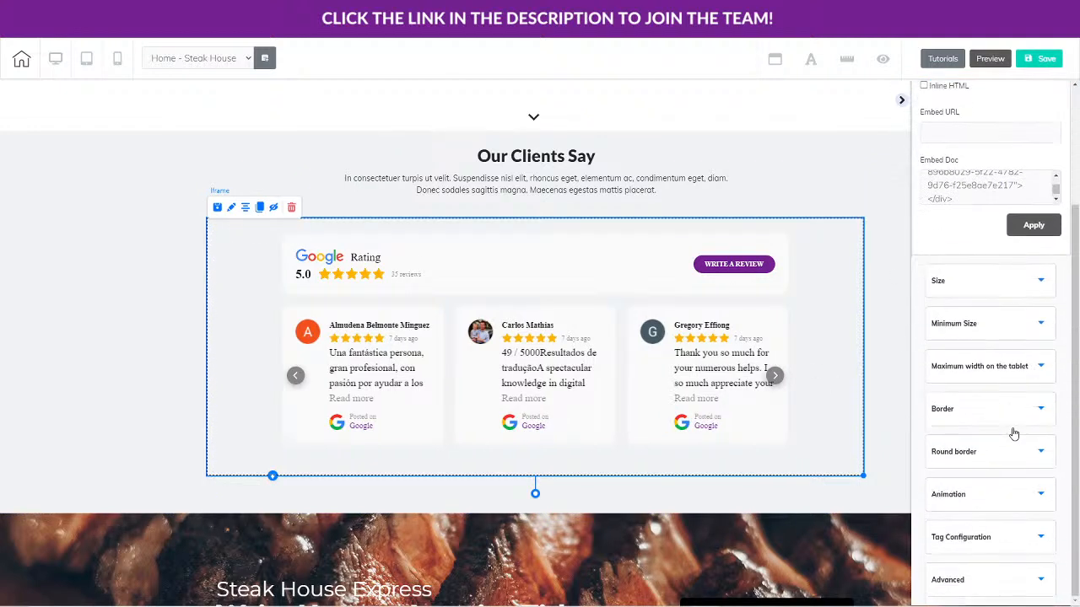
click(979, 410)
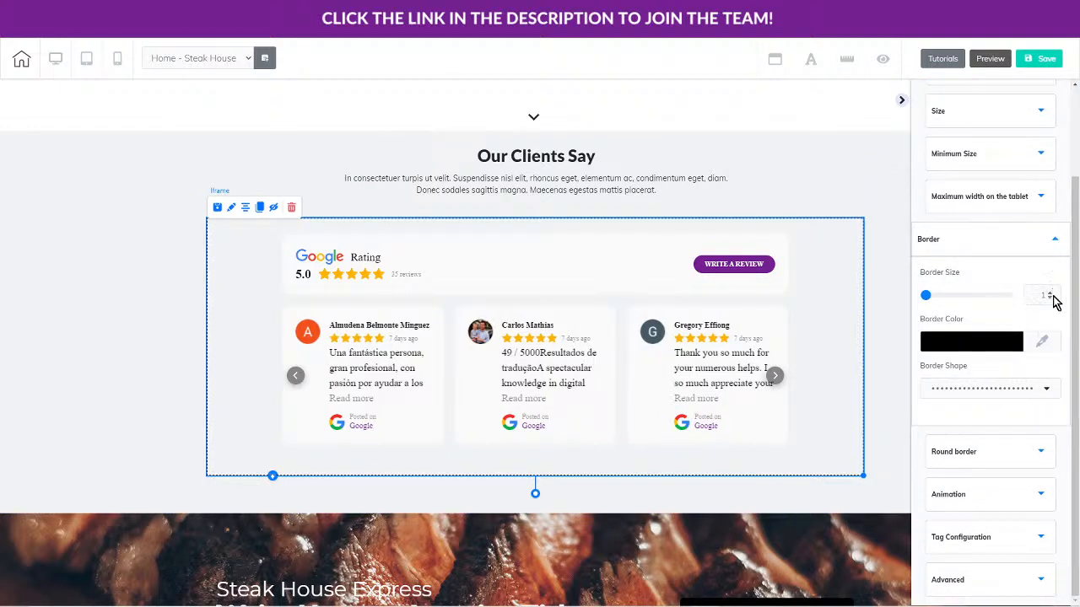
click(997, 392)
click(1005, 412)
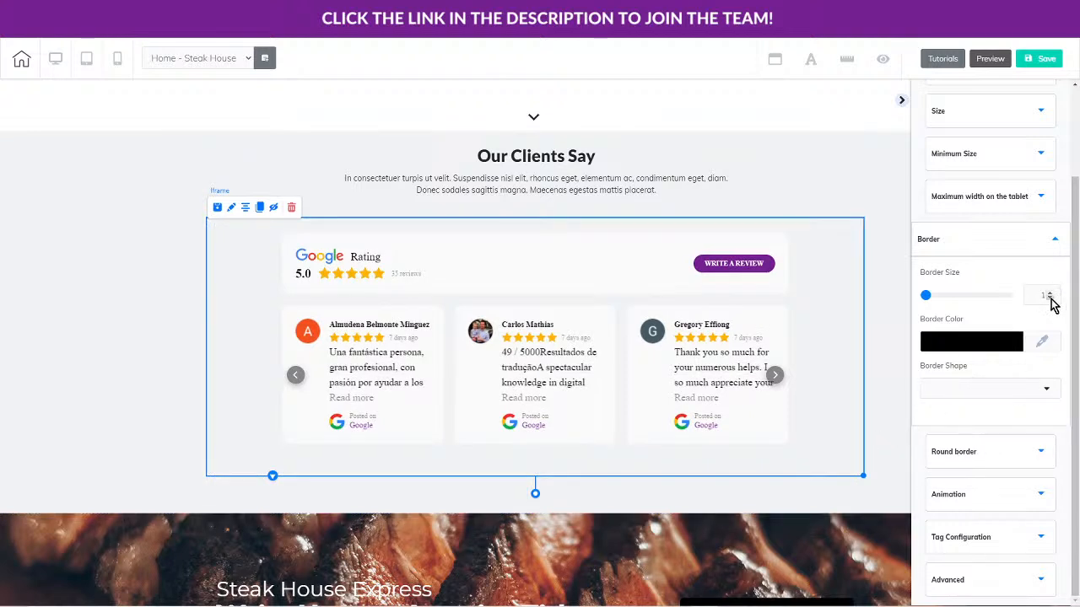
- Make the iframe's border colour fully transparent (00000000)
click(1000, 345)
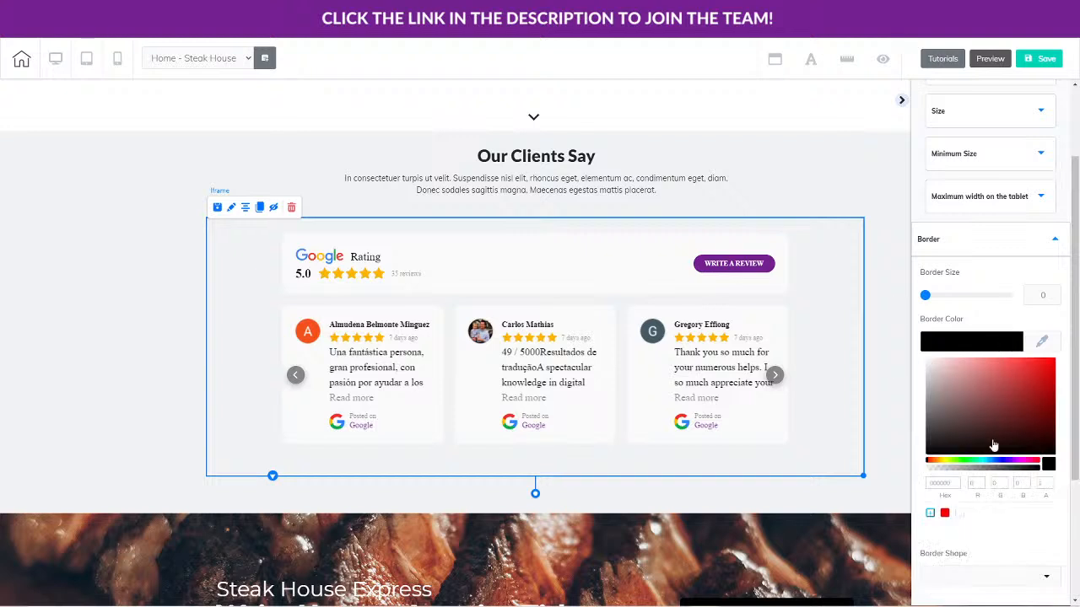
drag(983, 469, 920, 472)
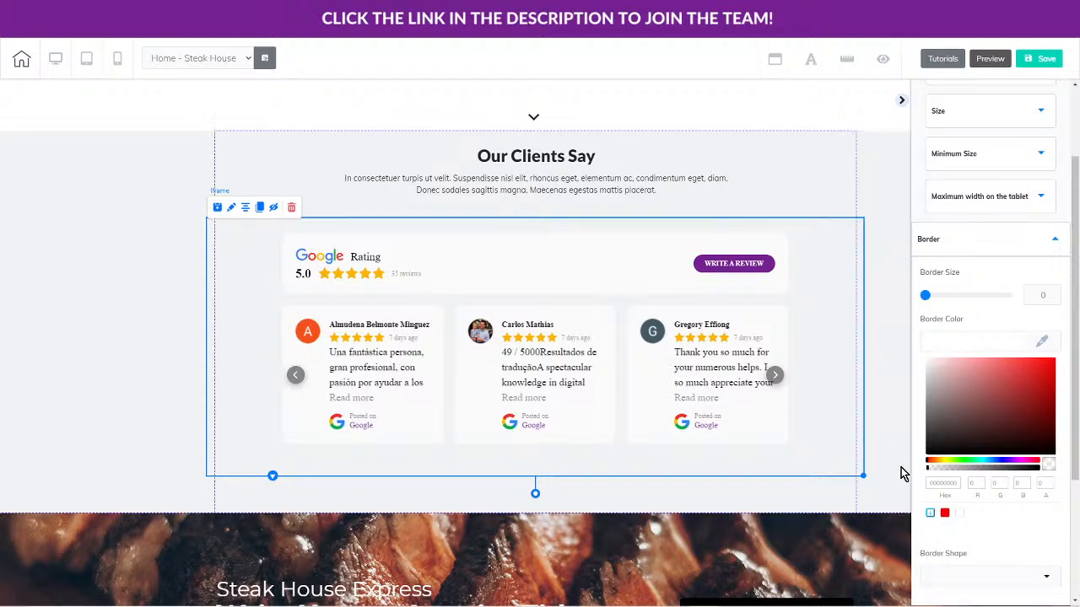
drag(928, 472, 907, 481)
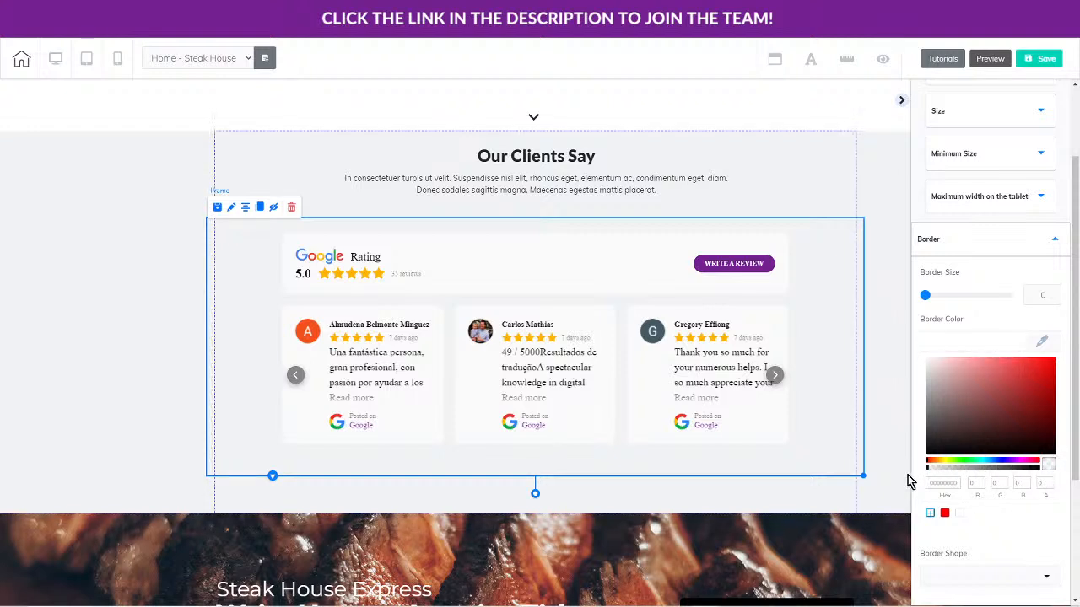
click(884, 397)
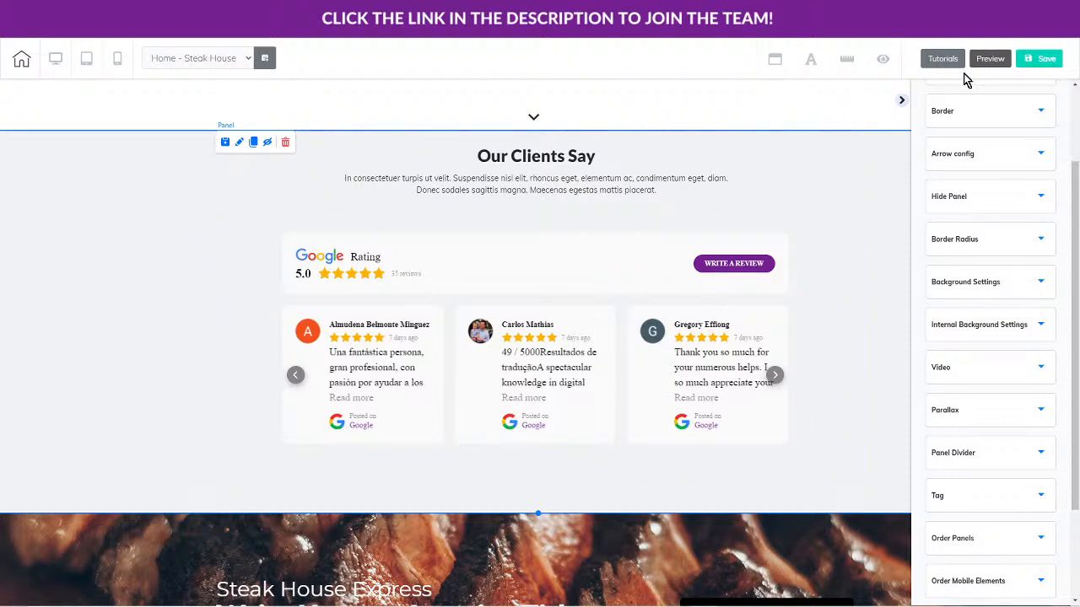
- Save the page changes and publish the site, then dismiss the confirmation
click(1039, 58)
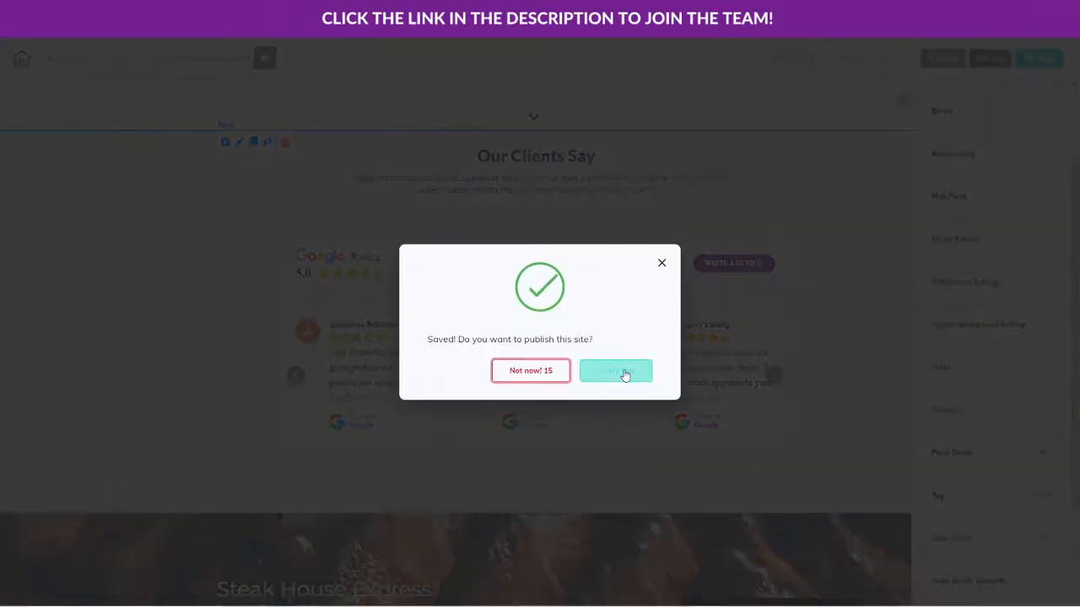
click(615, 370)
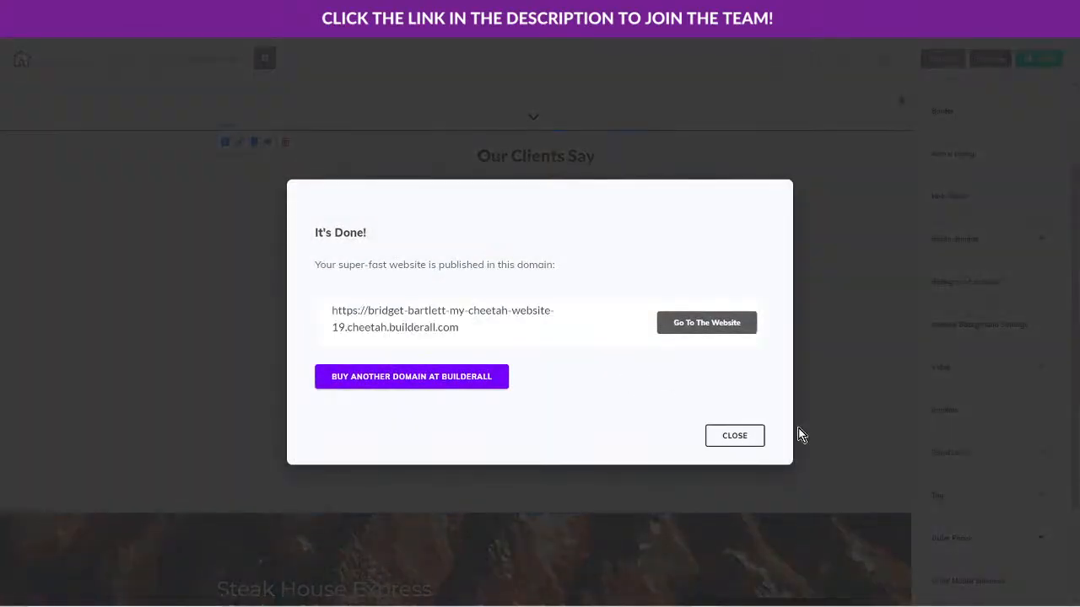
click(798, 427)
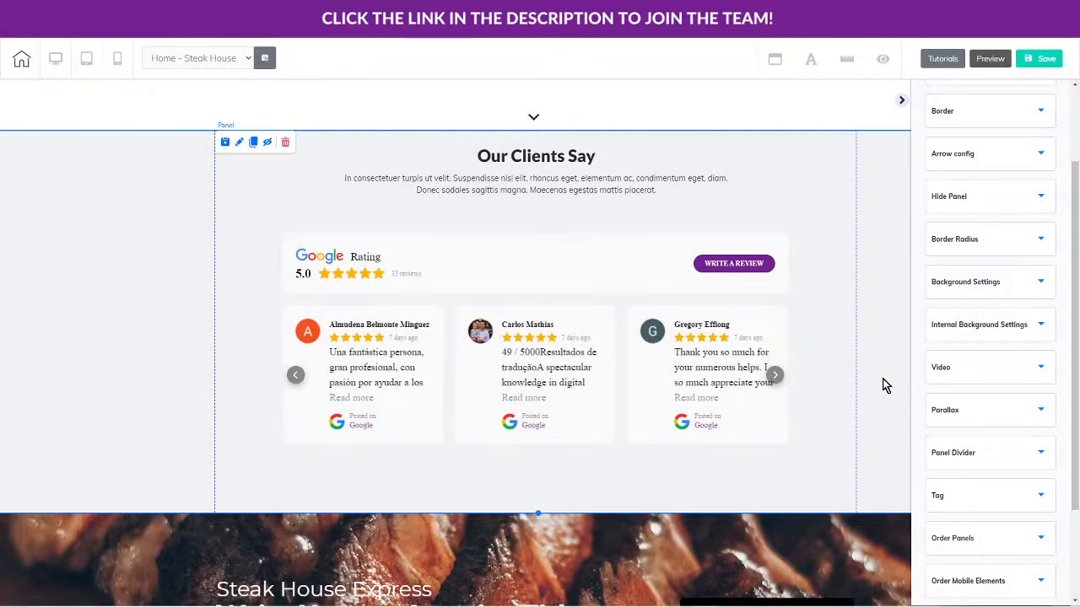
scroll(881, 377, down, 10)
scroll(871, 328, up, 5)
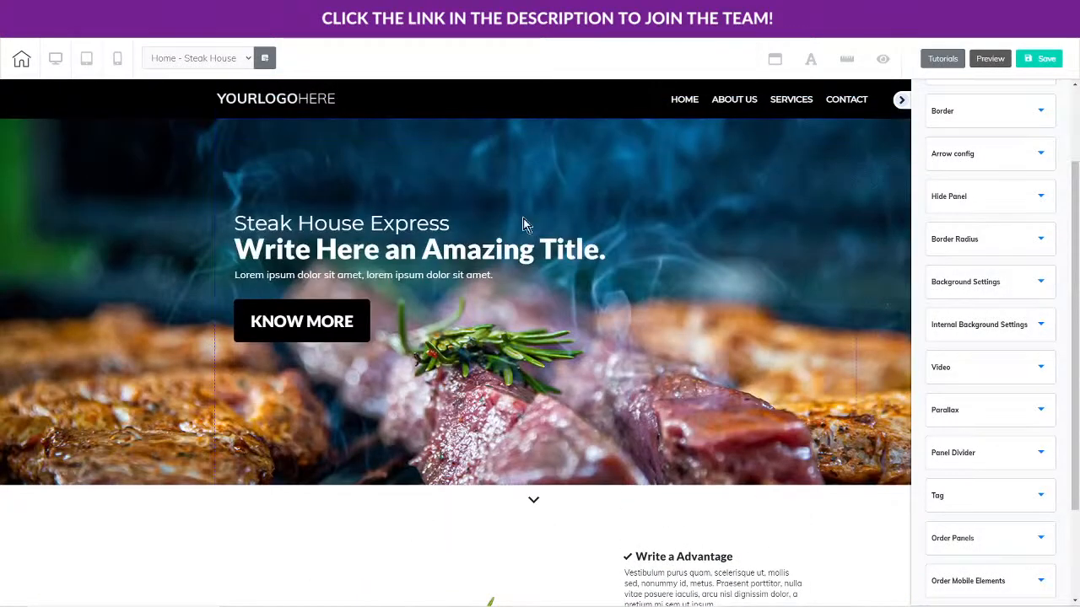
- Switch to the Contact page from the page list, saving on the way
click(202, 58)
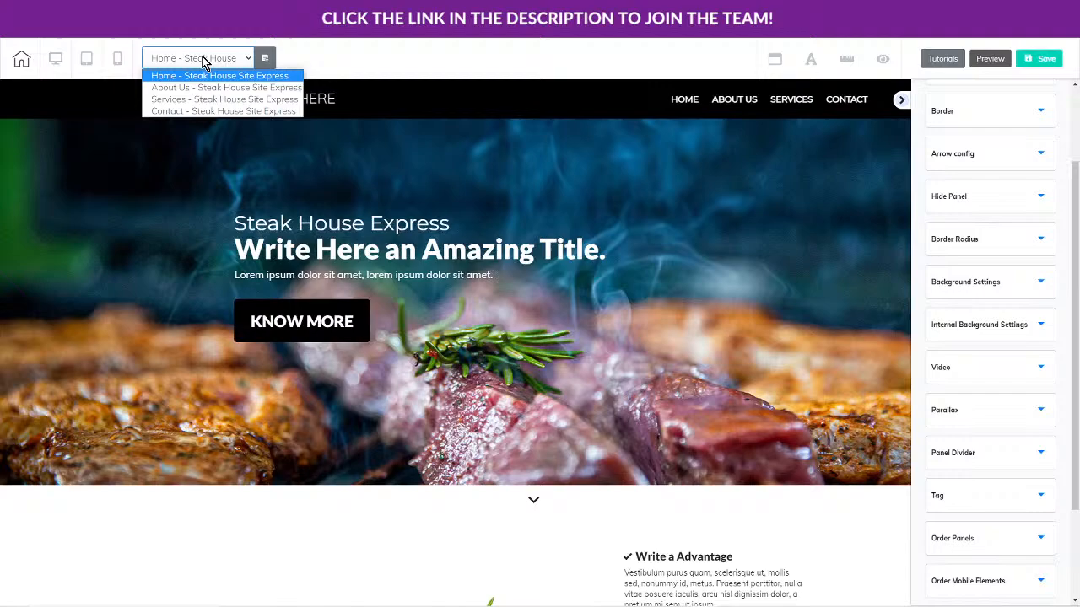
click(200, 108)
click(579, 339)
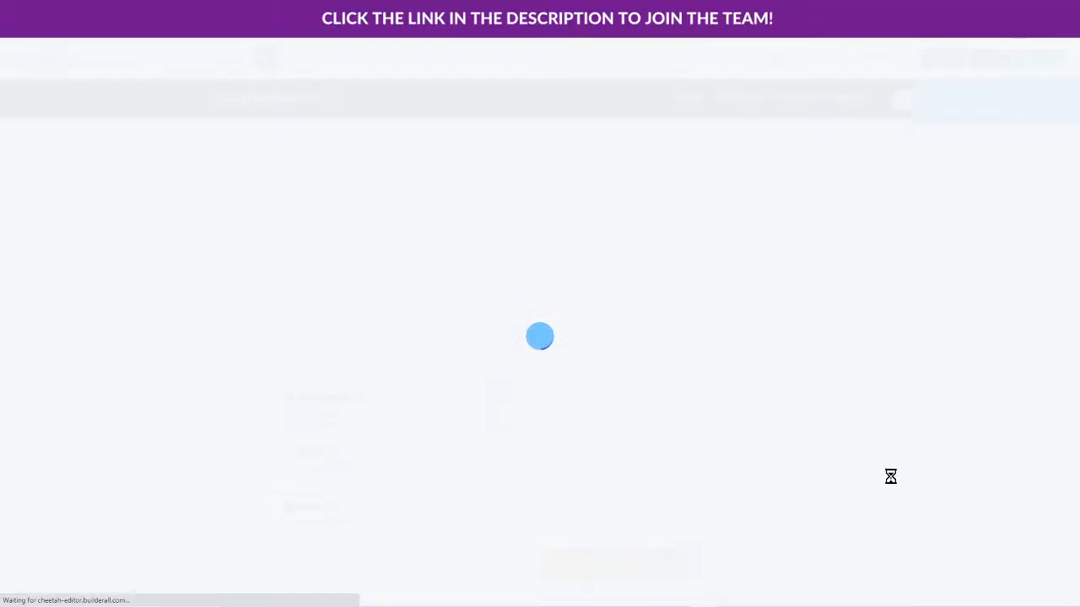
scroll(860, 442, down, 5)
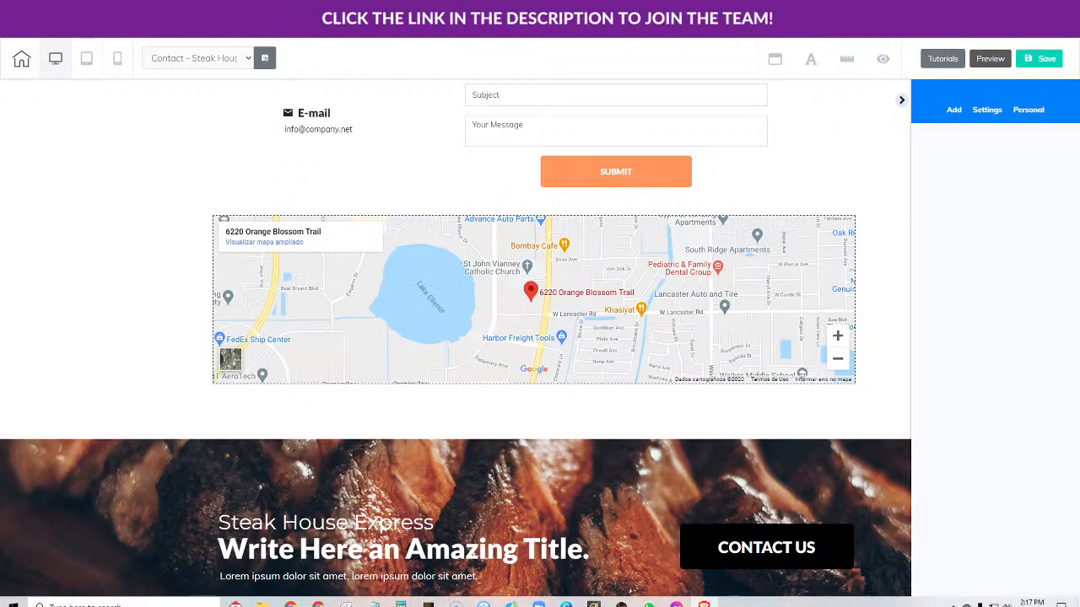
- In Elfsight, close the installation code dialog, start a new Google Maps widget, then exit without saving
click(706, 597)
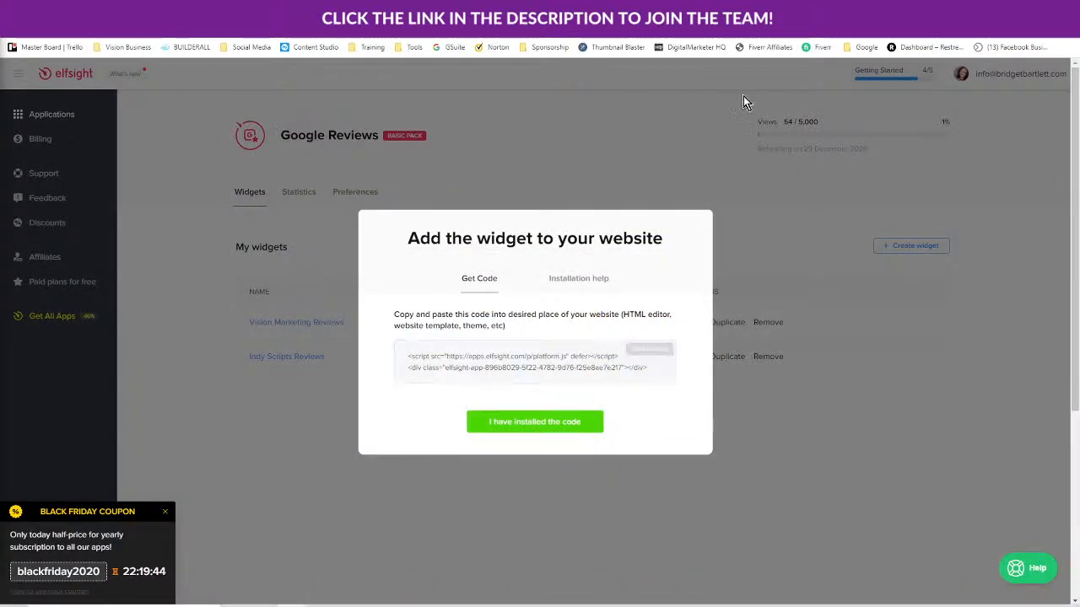
click(636, 138)
click(49, 119)
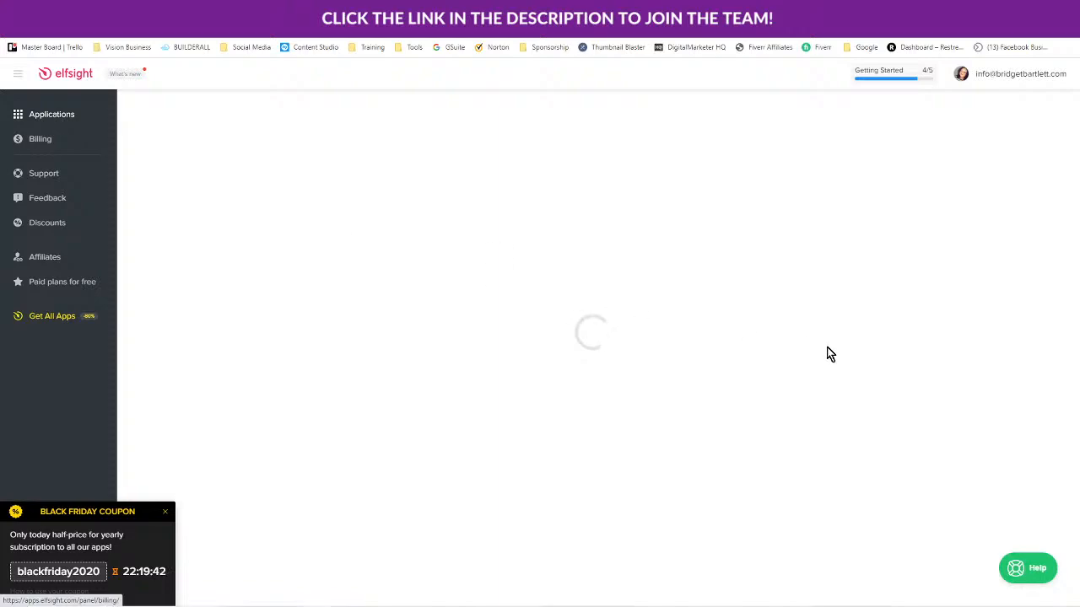
scroll(995, 452, down, 3)
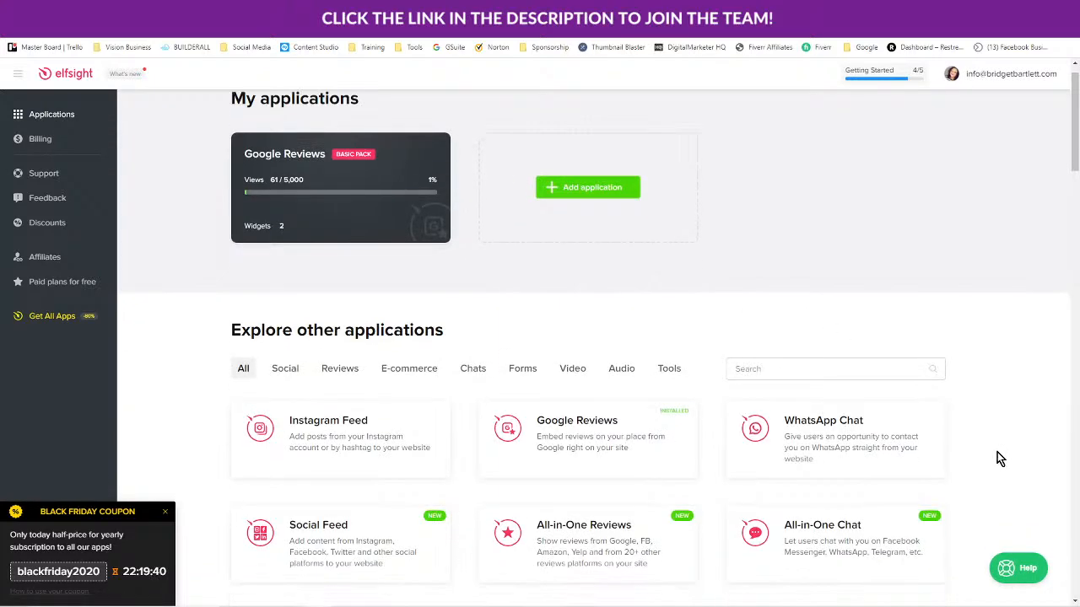
scroll(992, 451, down, 6)
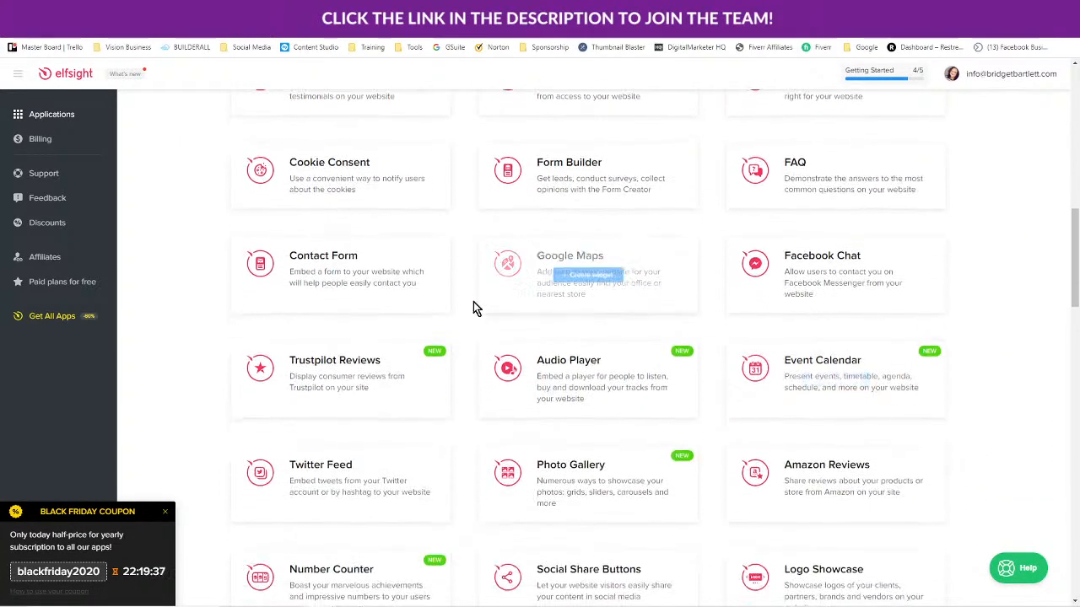
click(582, 276)
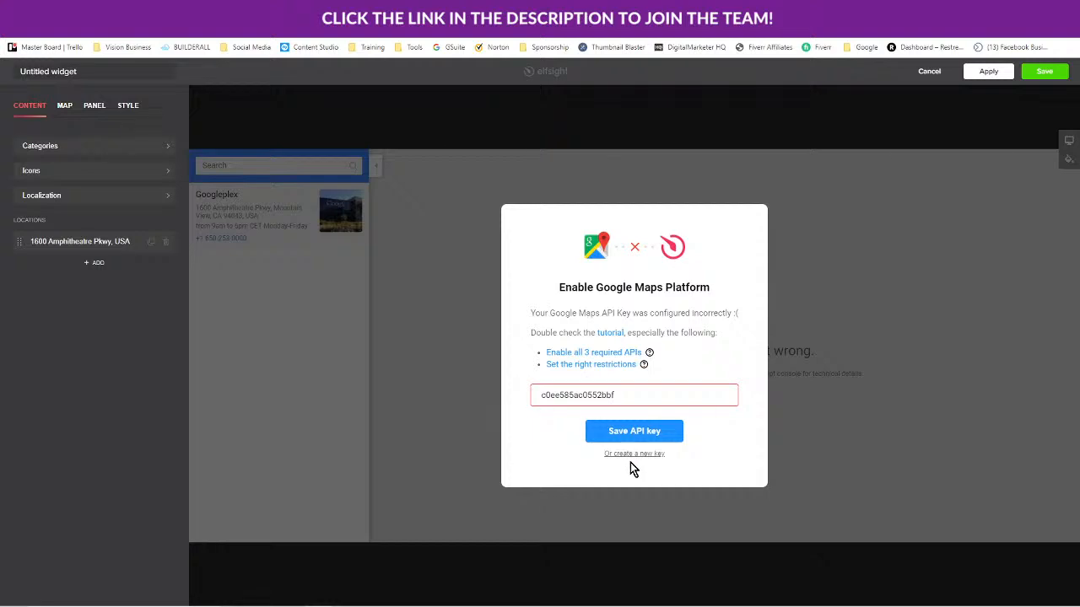
click(45, 33)
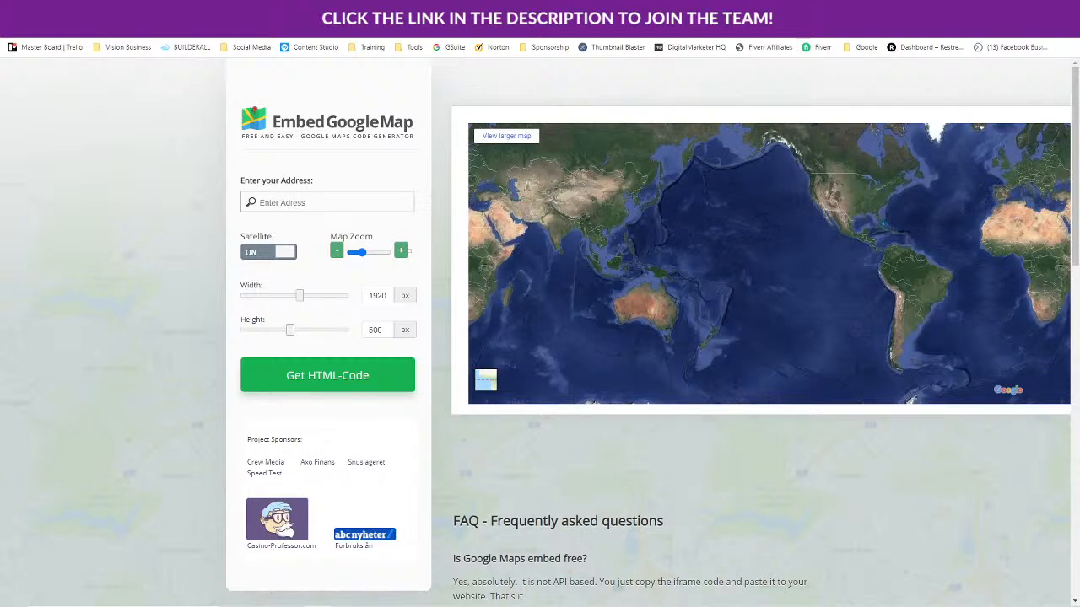
- Search for Vision Marketing and Design LLC in the address field and adjust the map width
click(296, 201)
text(visi)
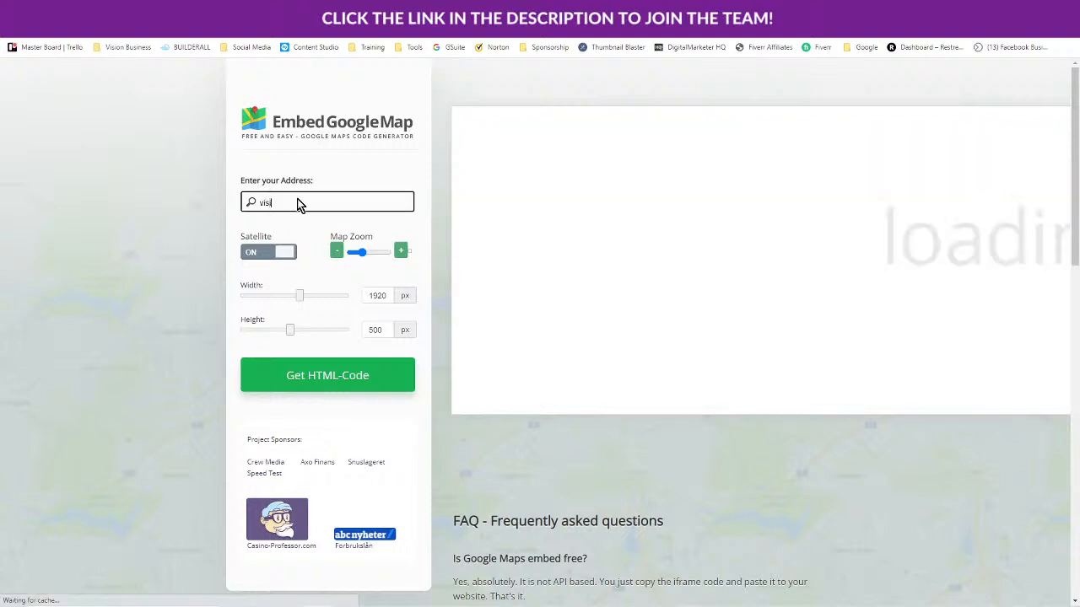
text(on marketing)
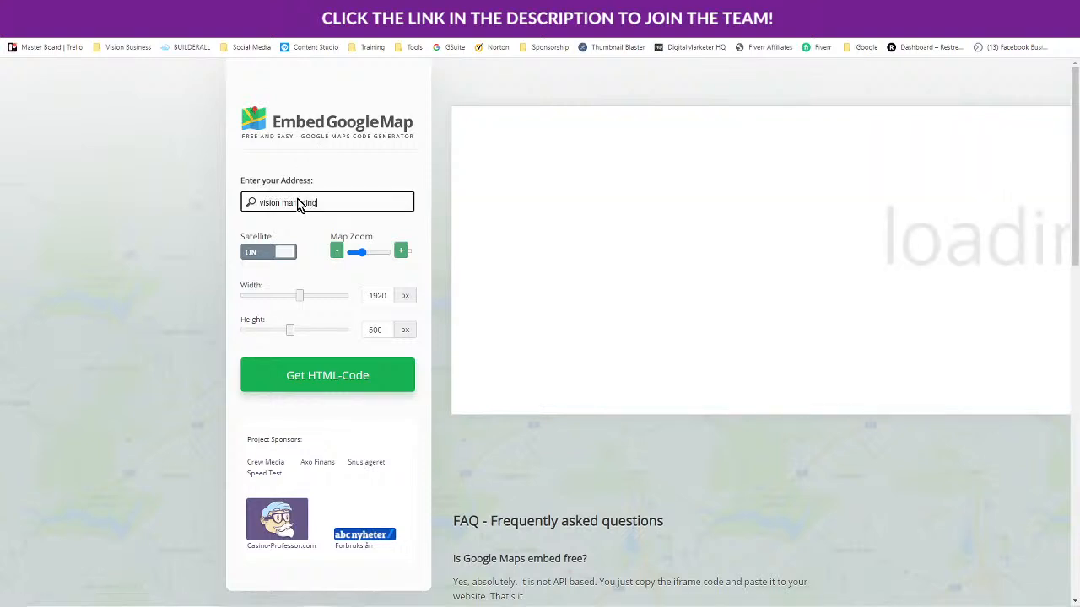
text( and design llc)
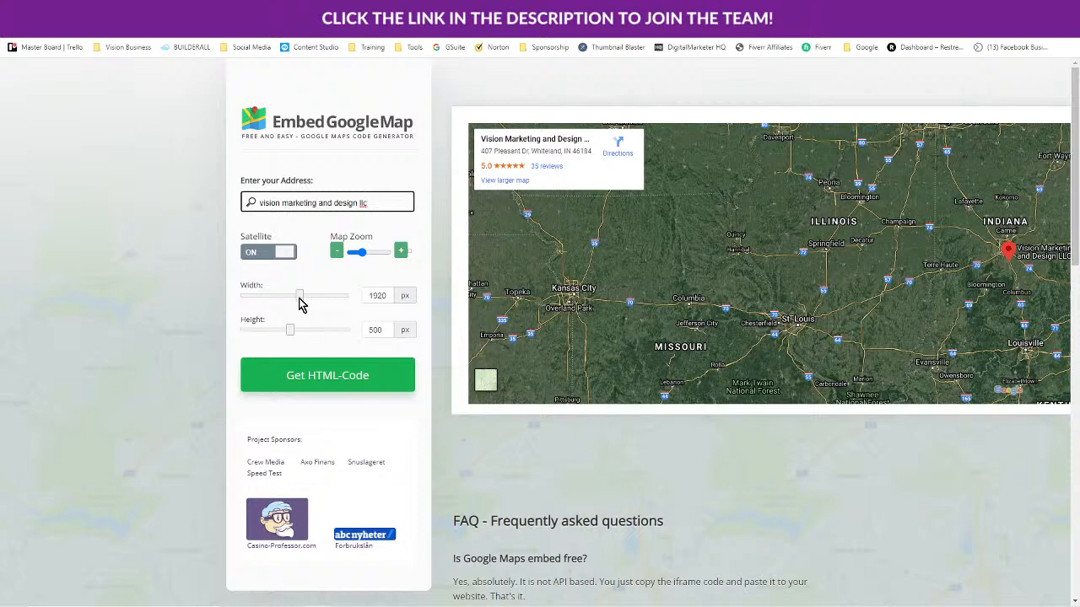
mouse_move(299, 294)
mouse_down()
mouse_move(267, 292)
mouse_move(307, 296)
mouse_up()
click(269, 297)
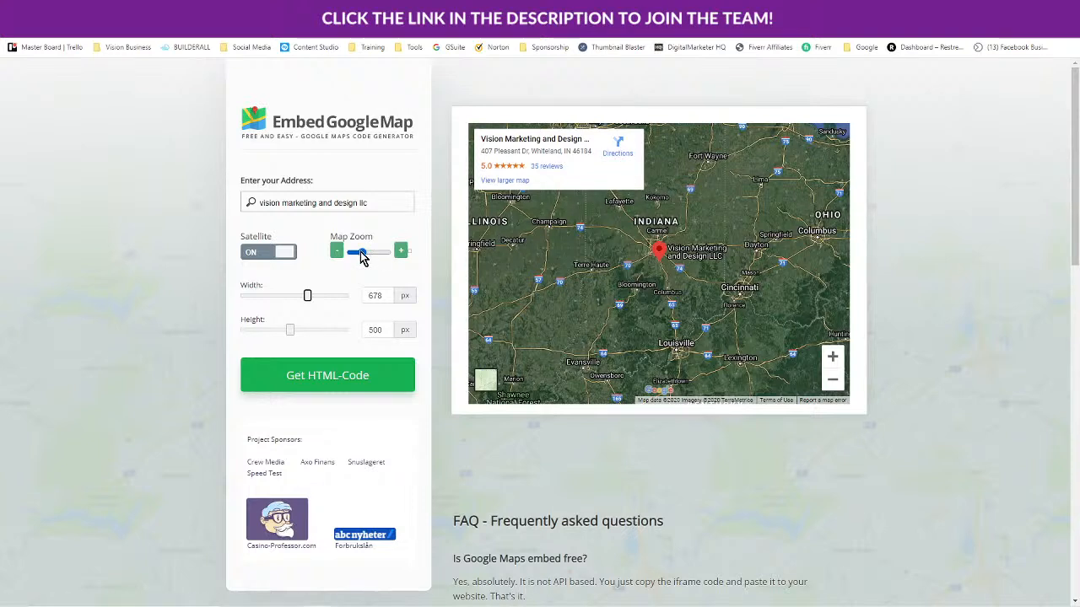
- Zoom in on the business, switch from satellite to road view, and set width to 1920
drag(363, 257, 377, 257)
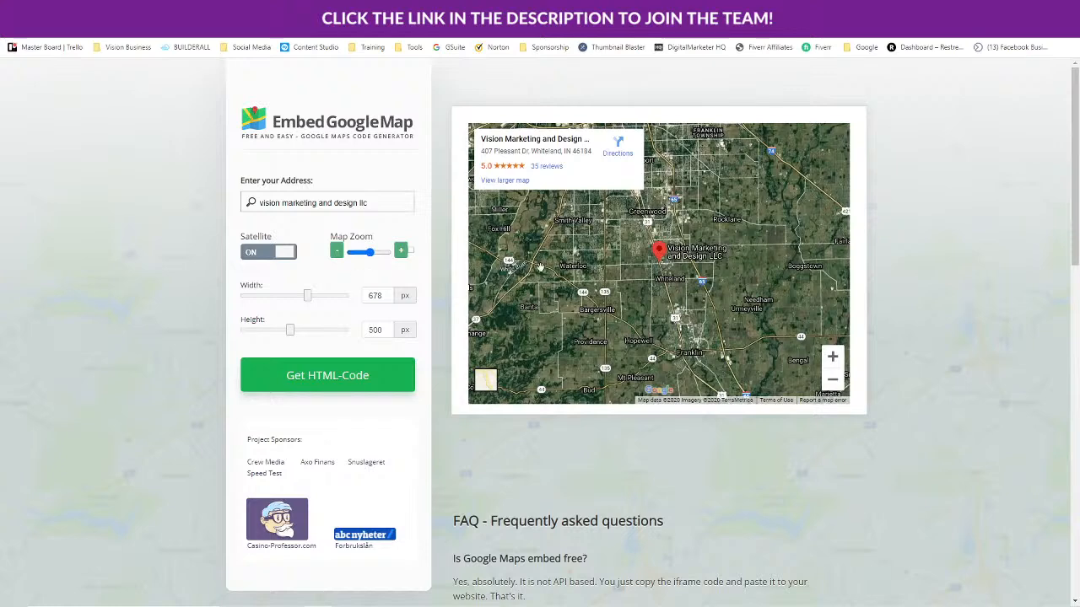
drag(369, 253, 384, 257)
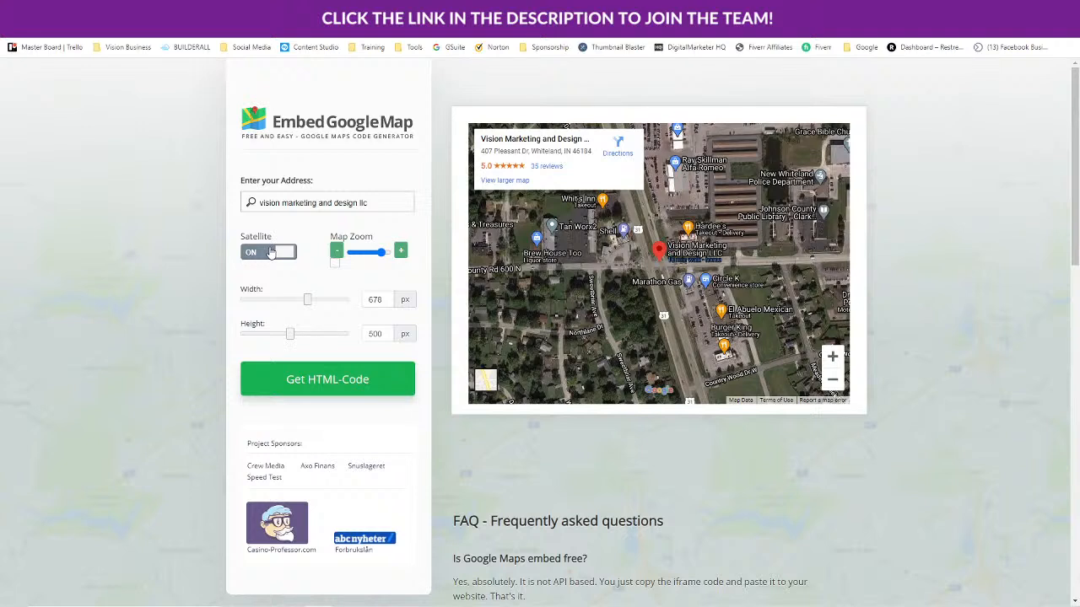
click(270, 253)
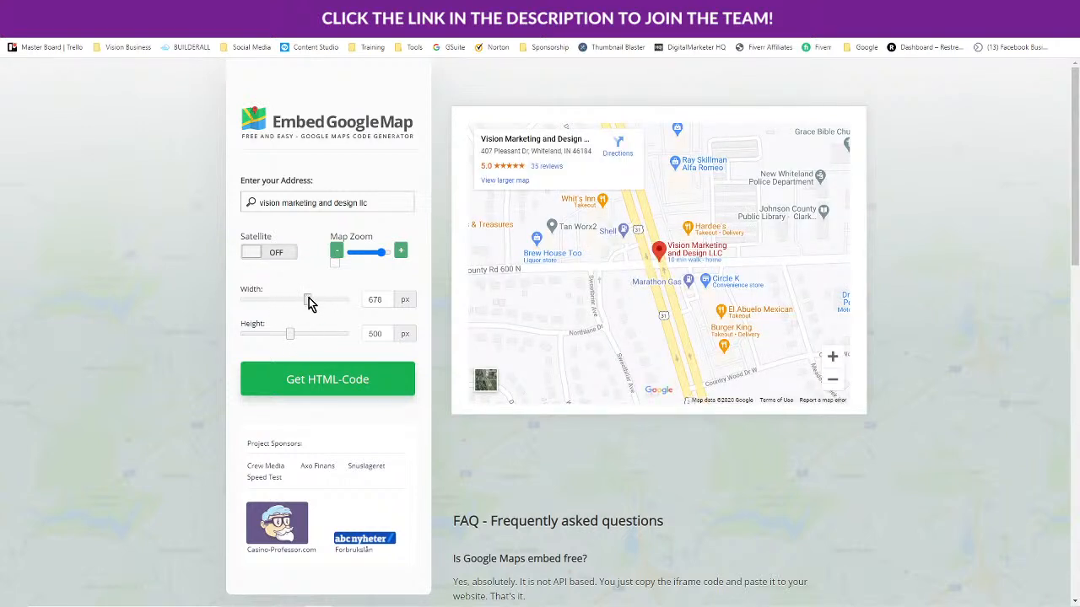
mouse_move(310, 301)
mouse_down()
mouse_move(349, 306)
mouse_move(326, 304)
mouse_up()
double_click(372, 300)
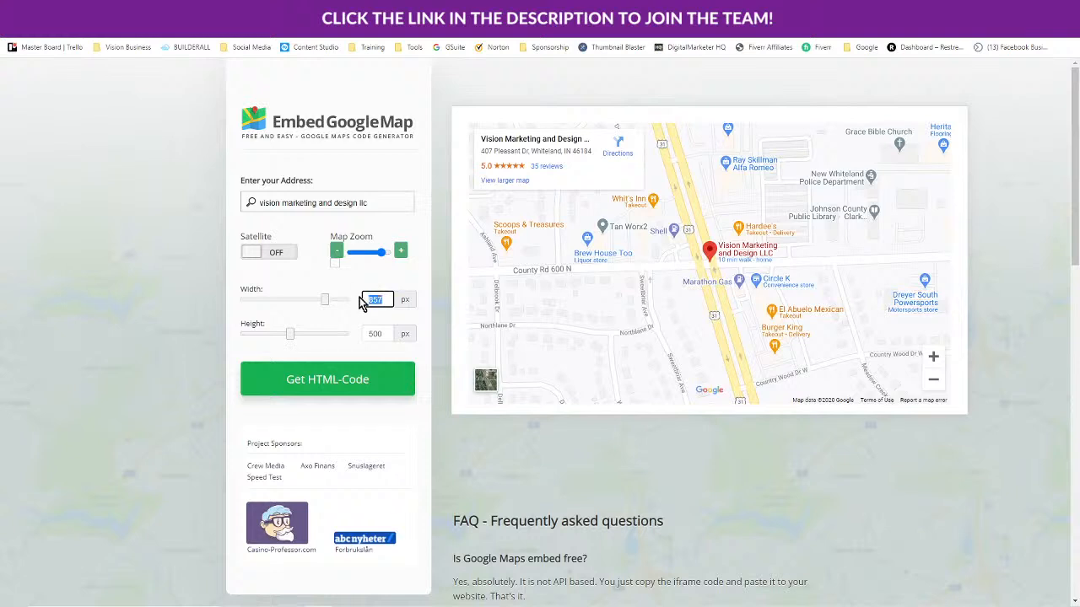
text(1920)
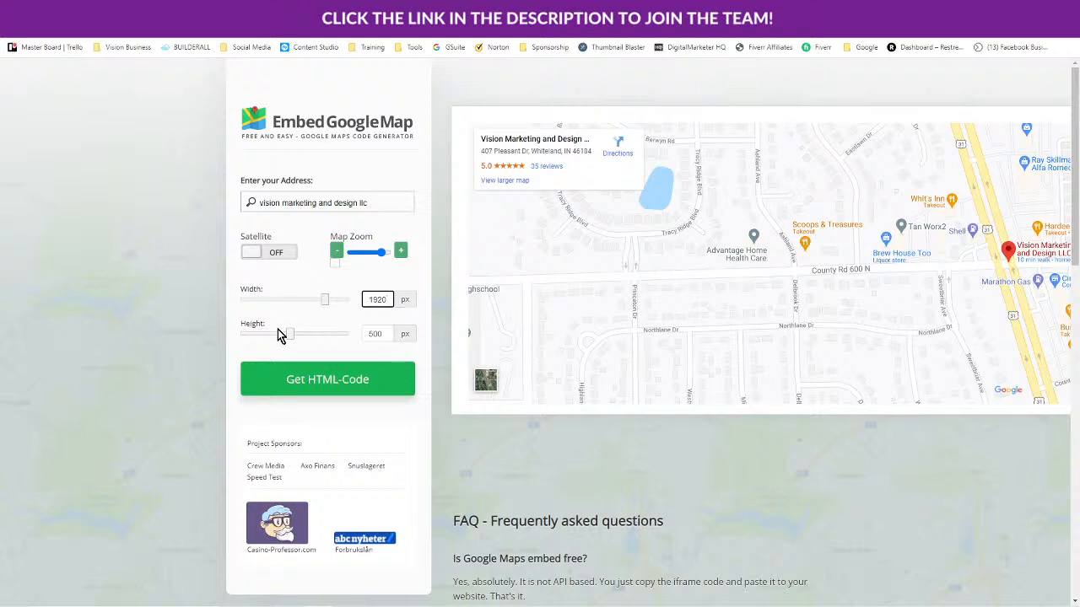
- Zoom the map back out slightly, then generate the HTML embed code and copy it
click(383, 256)
drag(378, 253, 369, 251)
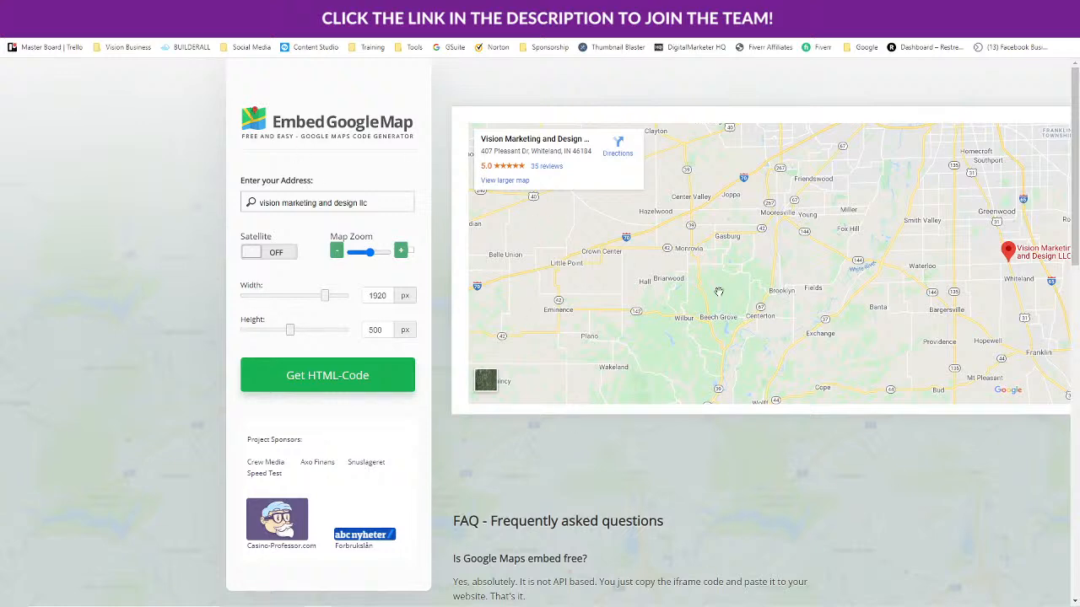
click(323, 382)
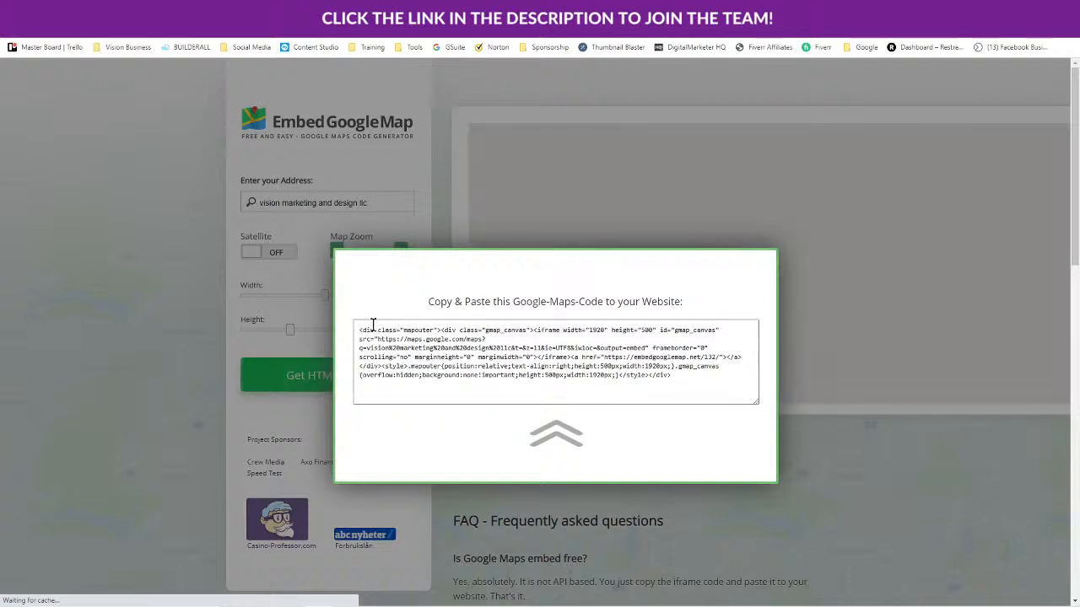
drag(353, 332, 641, 367)
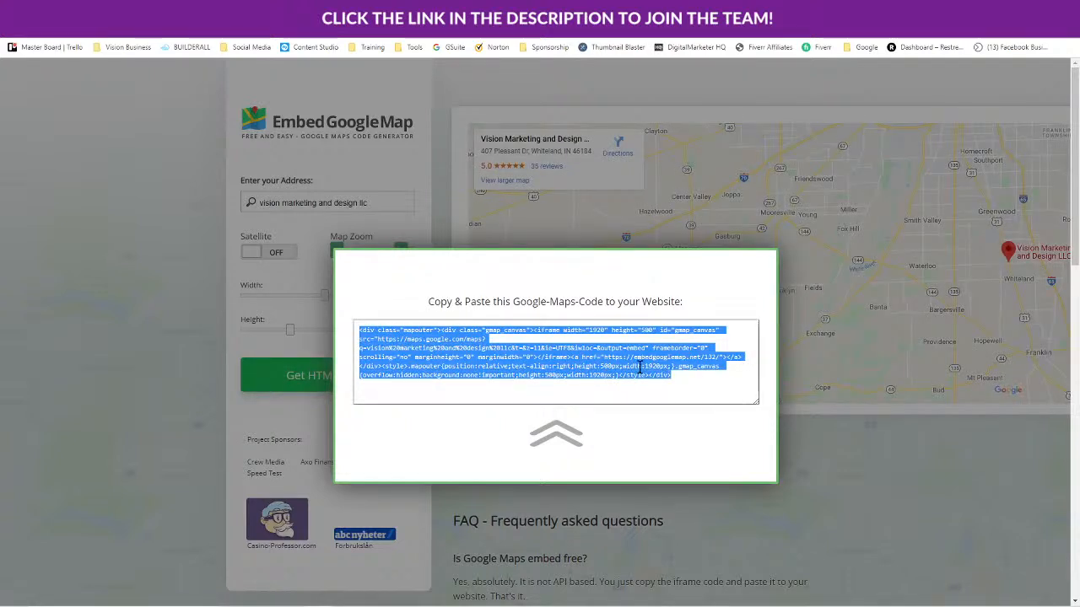
right_click(584, 361)
click(605, 369)
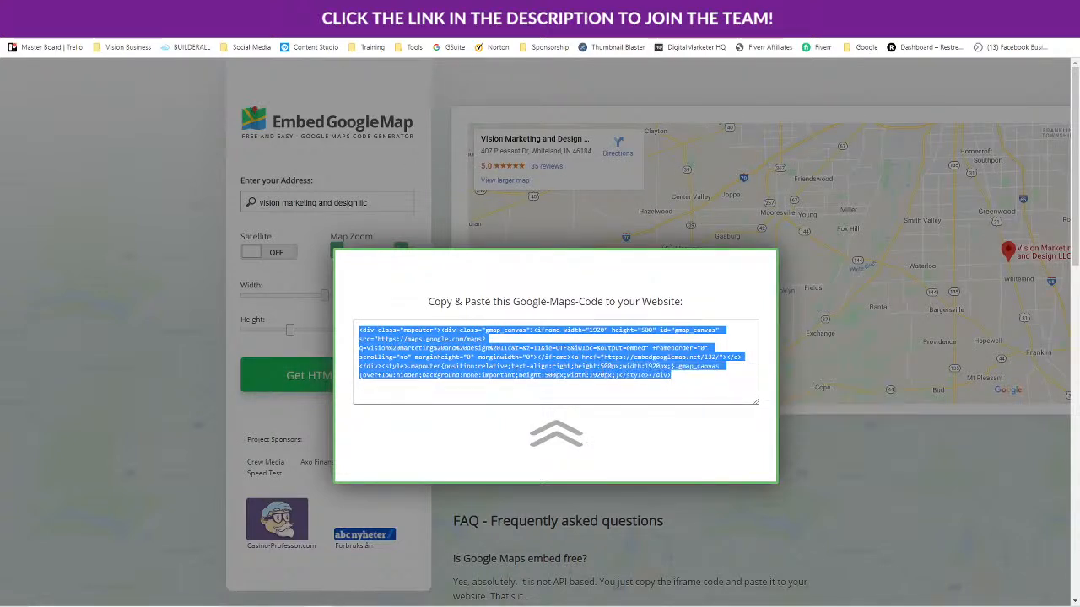
- Replace the map iframe's old embed URL with the pasted embed code, tick Full Width and apply
click(671, 597)
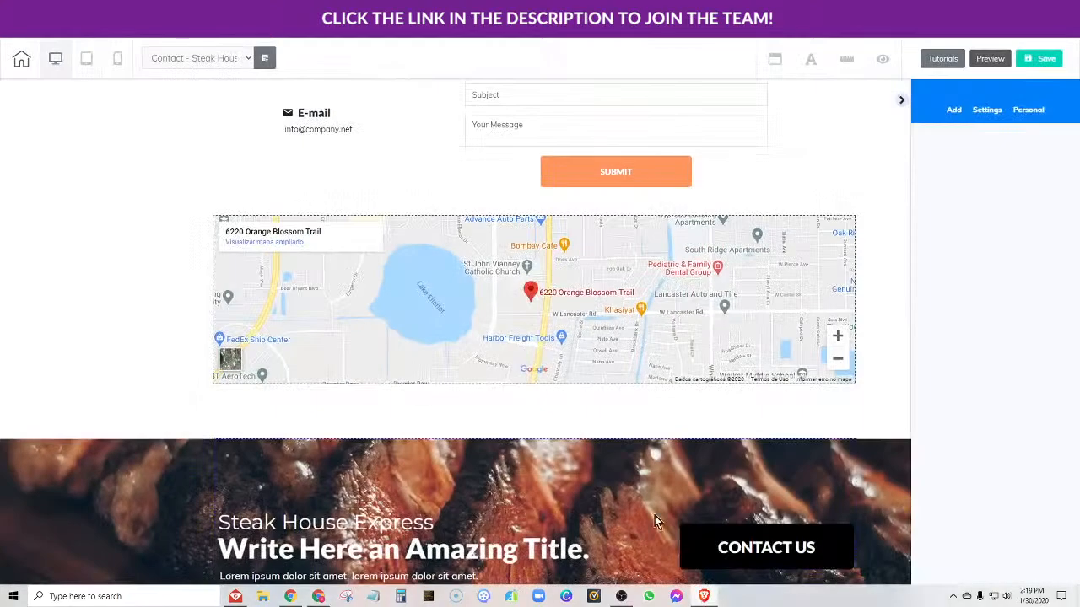
click(374, 311)
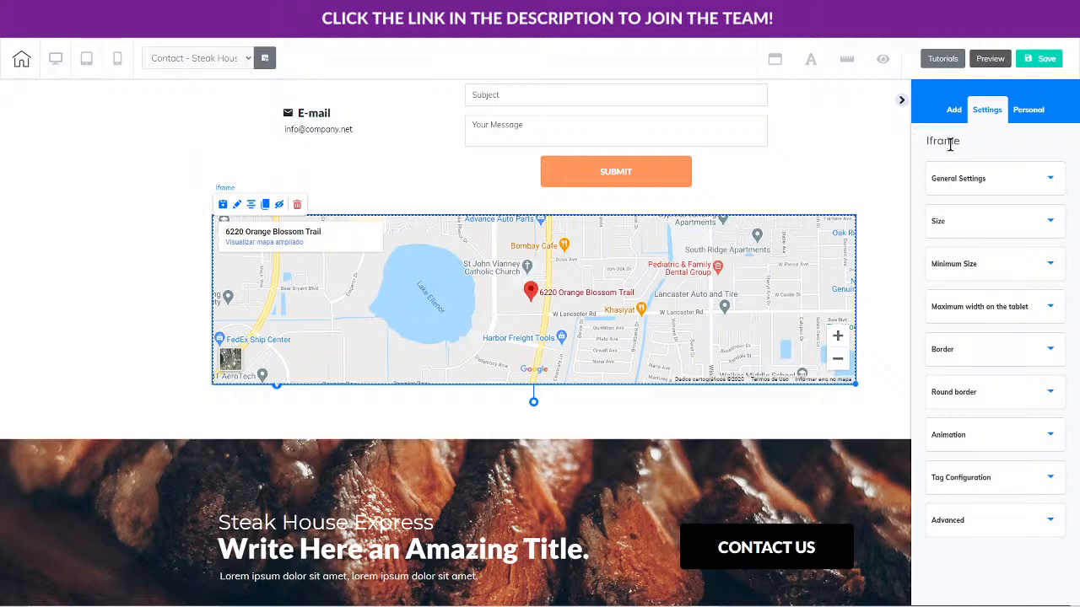
click(994, 181)
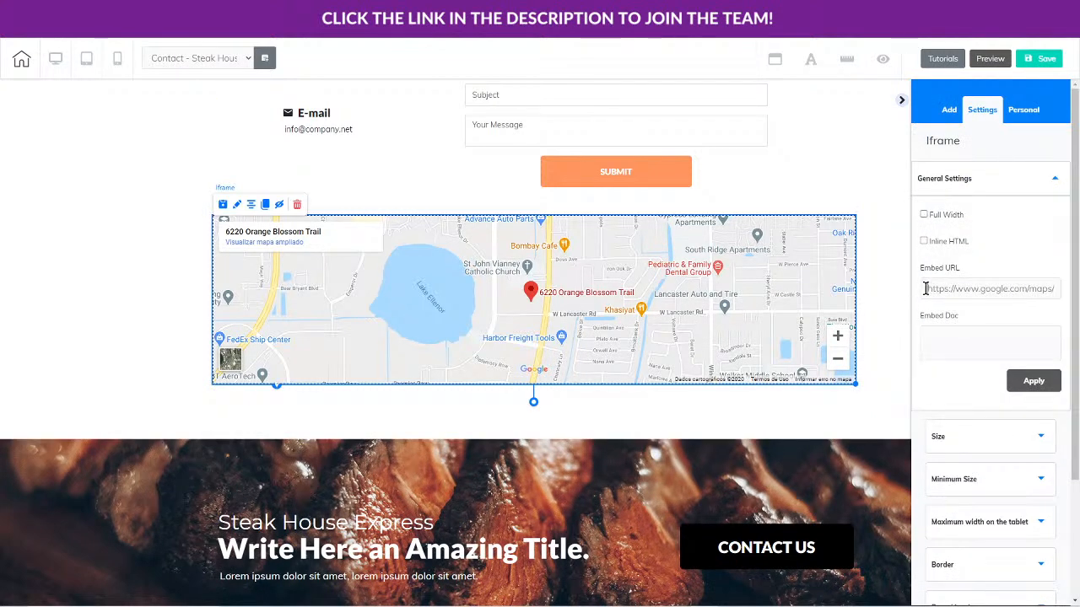
drag(931, 295, 1074, 308)
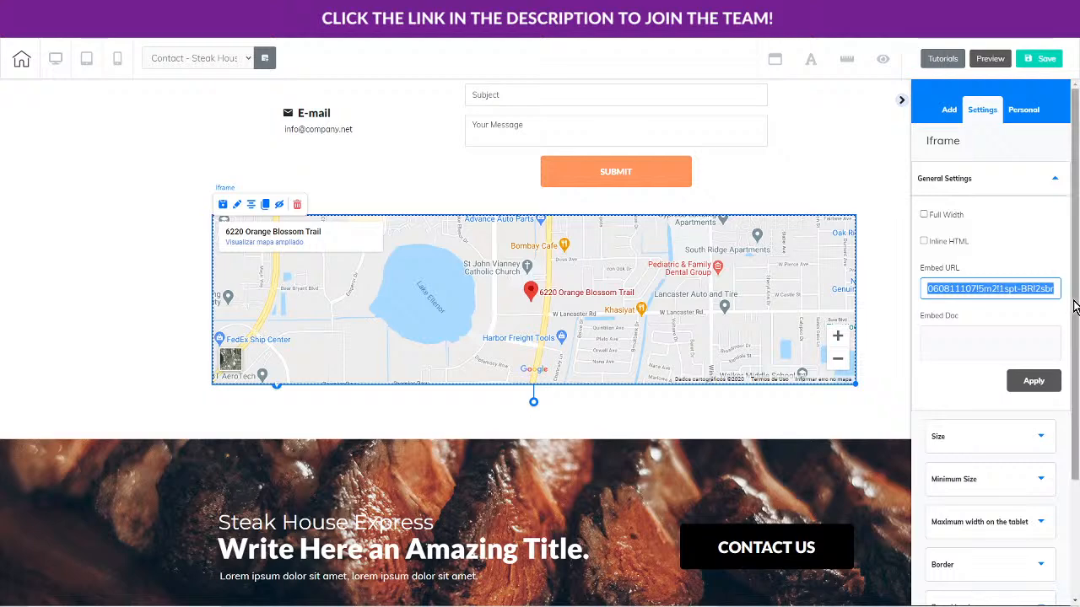
key(ctrl+x)
click(940, 334)
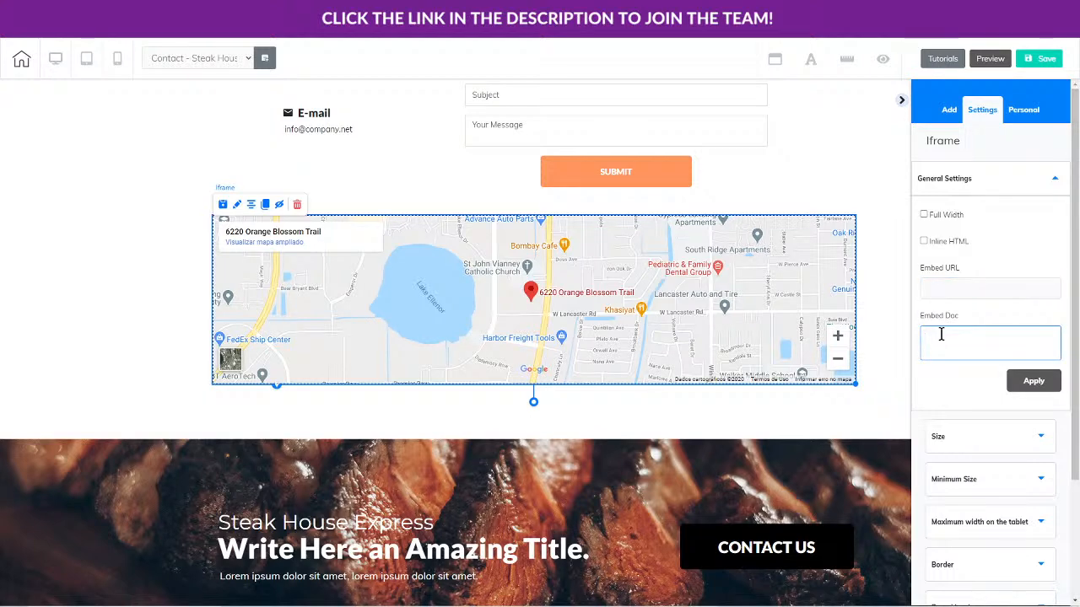
key(ctrl+v)
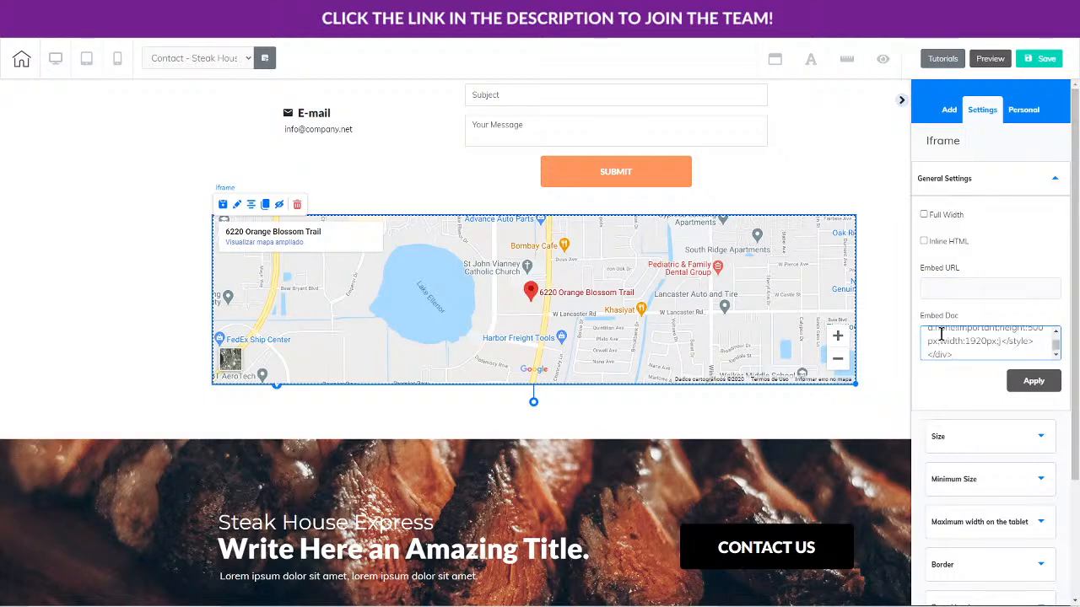
click(925, 216)
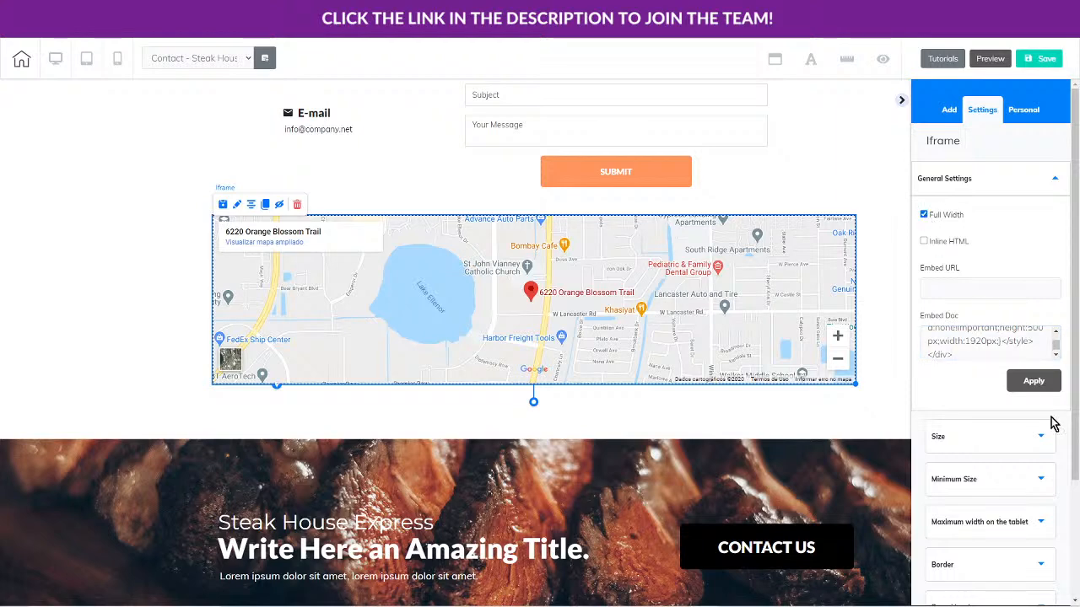
click(1033, 383)
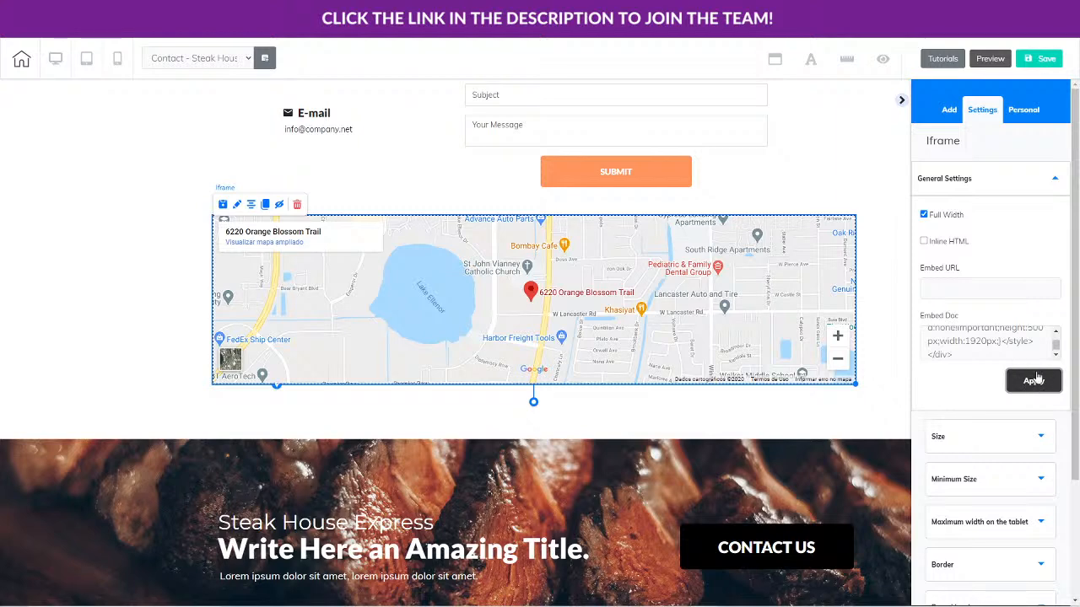
drag(667, 313, 587, 309)
- Apply the embed code, collapse the settings panel, and drag the map down beneath the contact form
click(1027, 388)
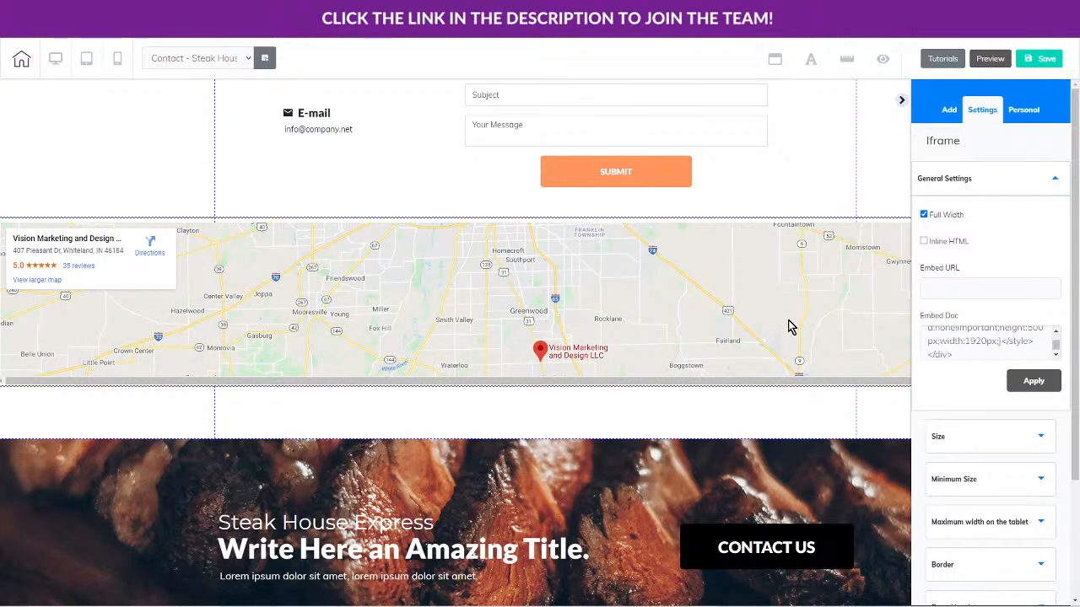
mouse_move(786, 320)
mouse_down()
mouse_move(778, 309)
mouse_move(775, 322)
mouse_up()
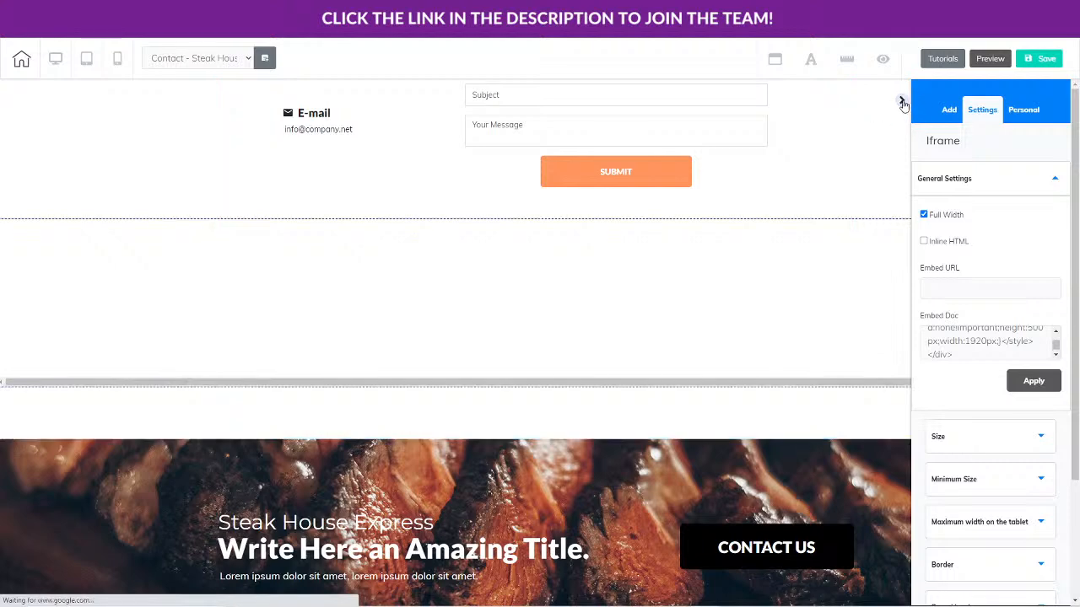
click(902, 101)
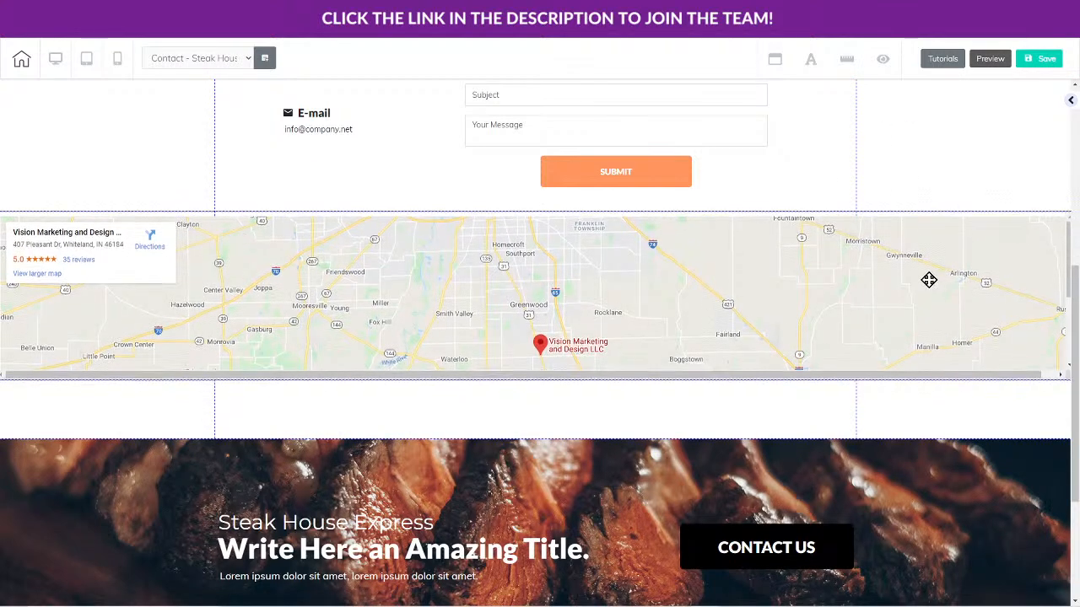
drag(930, 303, 920, 280)
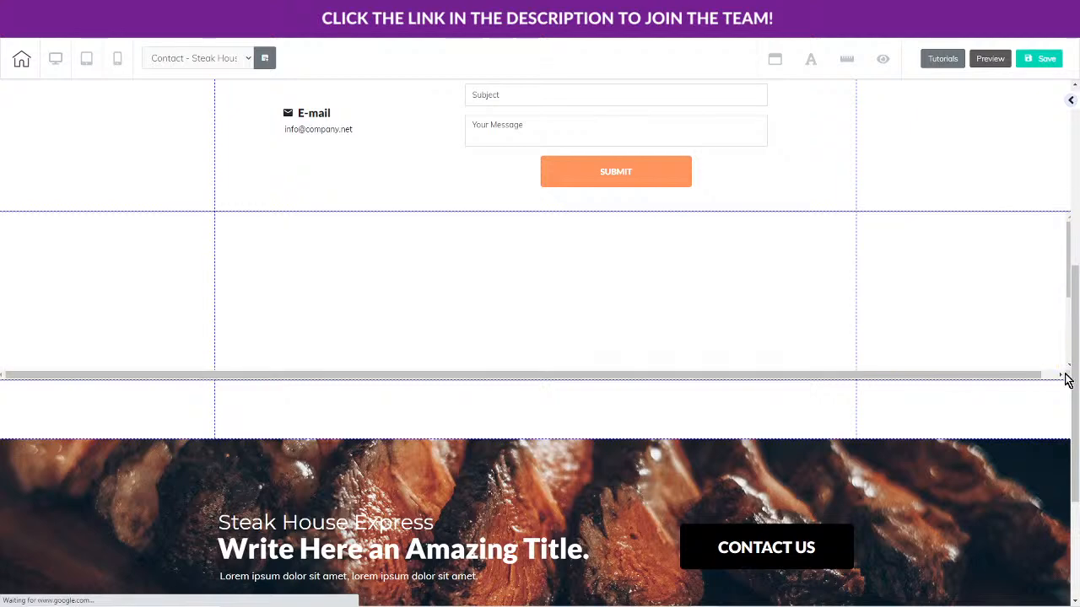
drag(1072, 285, 1031, 340)
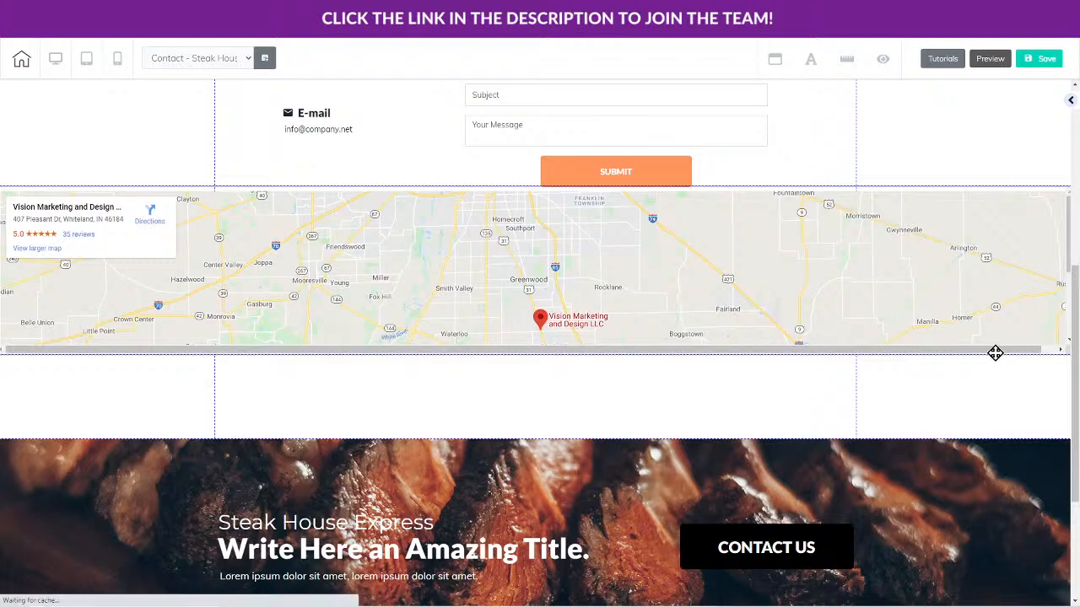
drag(750, 350, 754, 405)
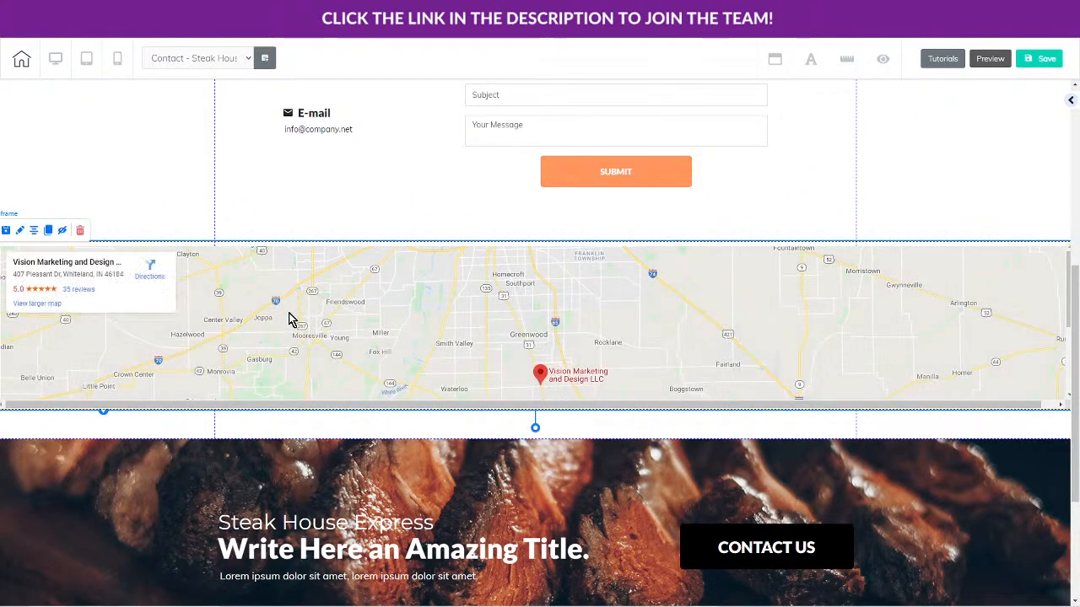
- Open the map iframe's settings and raise its Minimum Height to 673
click(20, 233)
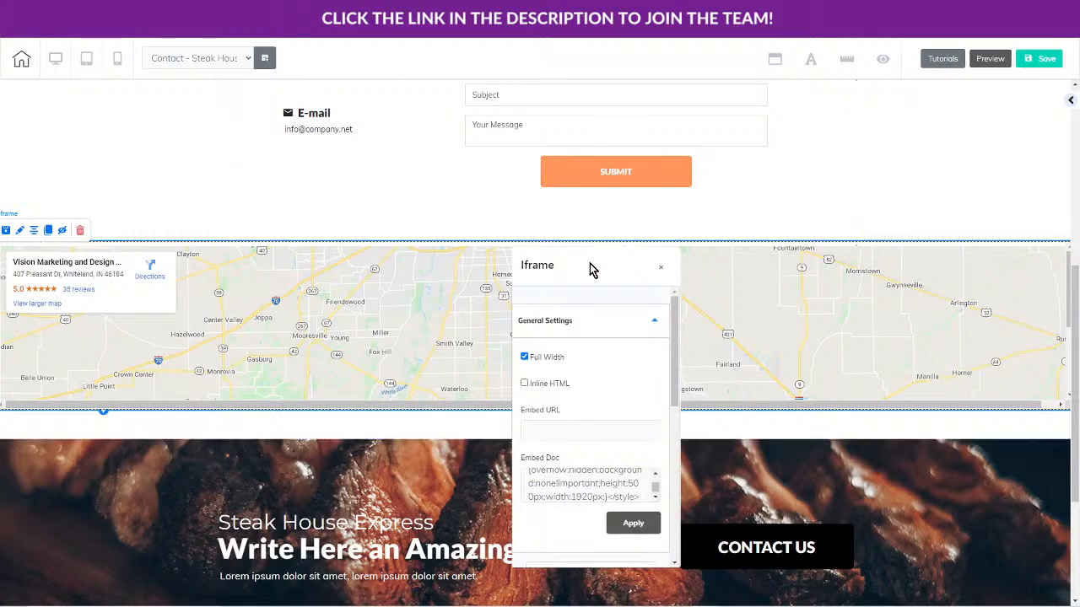
mouse_move(589, 264)
mouse_down()
mouse_move(917, 123)
mouse_move(902, 91)
mouse_up()
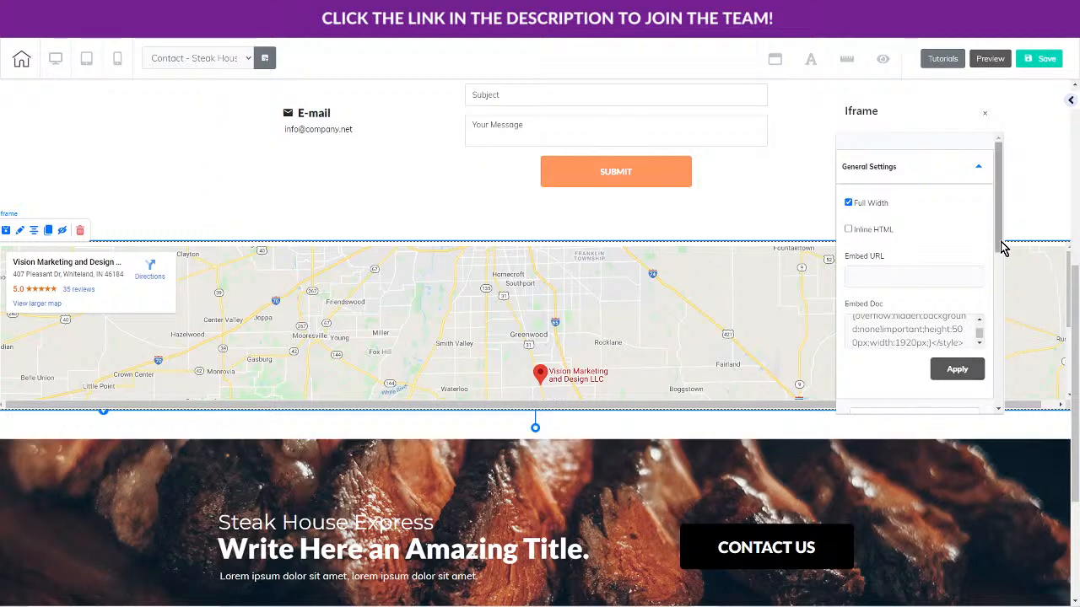
drag(1002, 247, 992, 281)
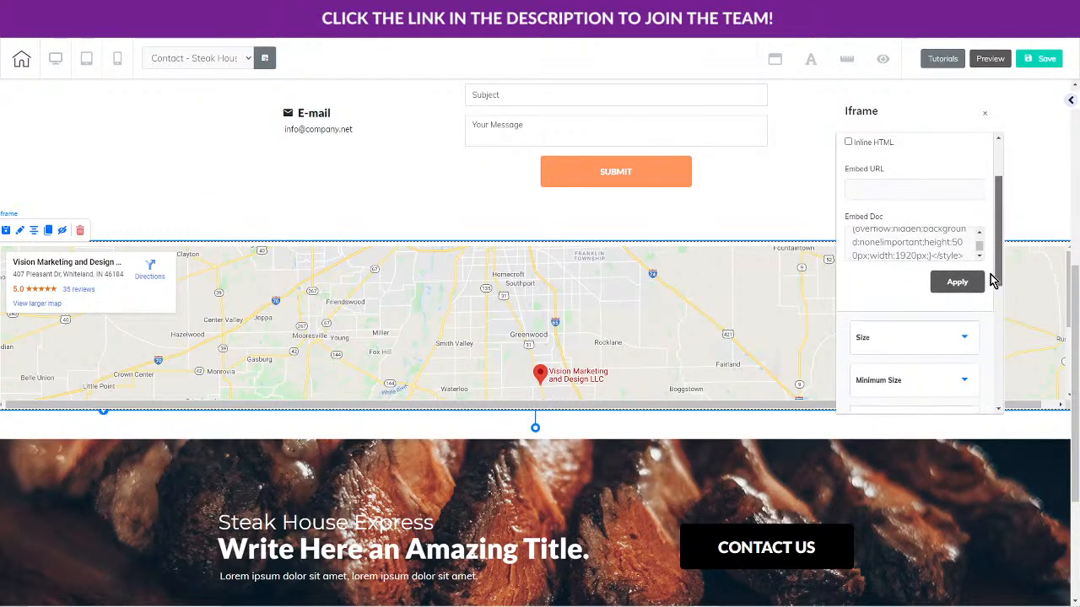
click(979, 255)
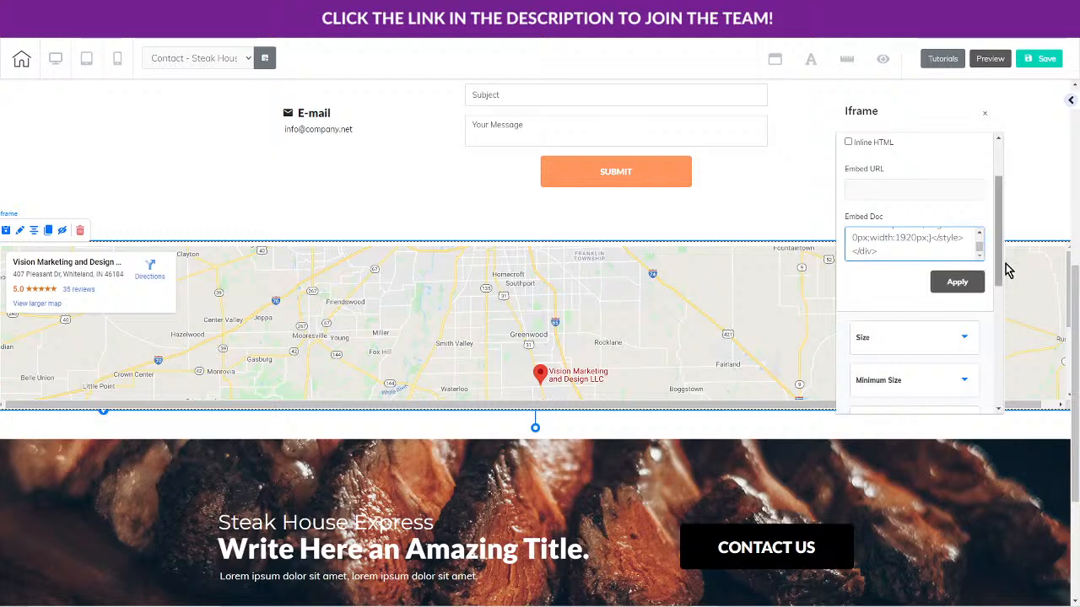
click(913, 392)
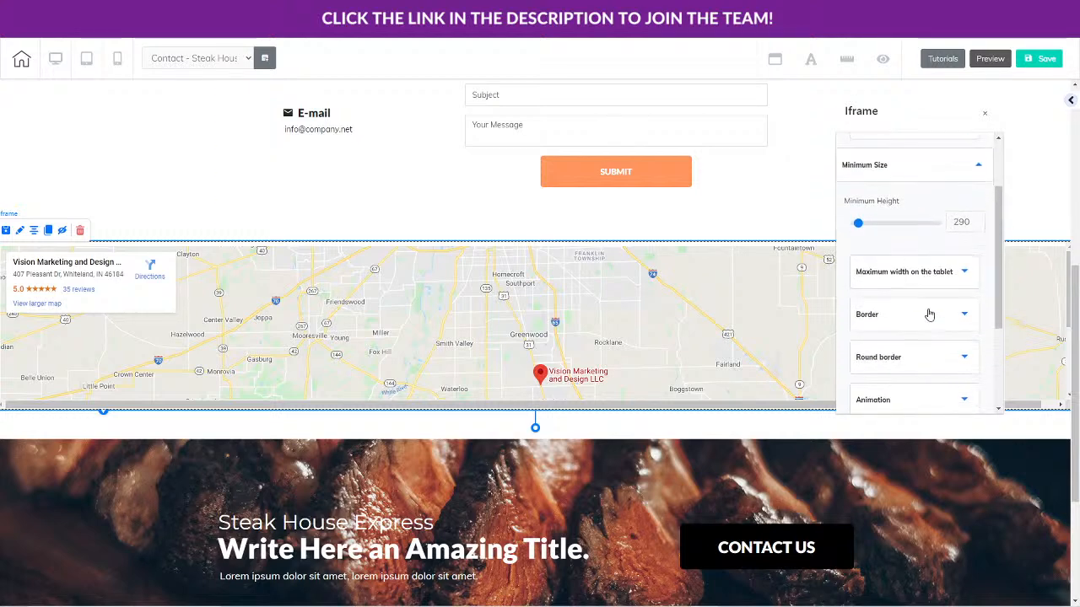
drag(861, 227, 865, 228)
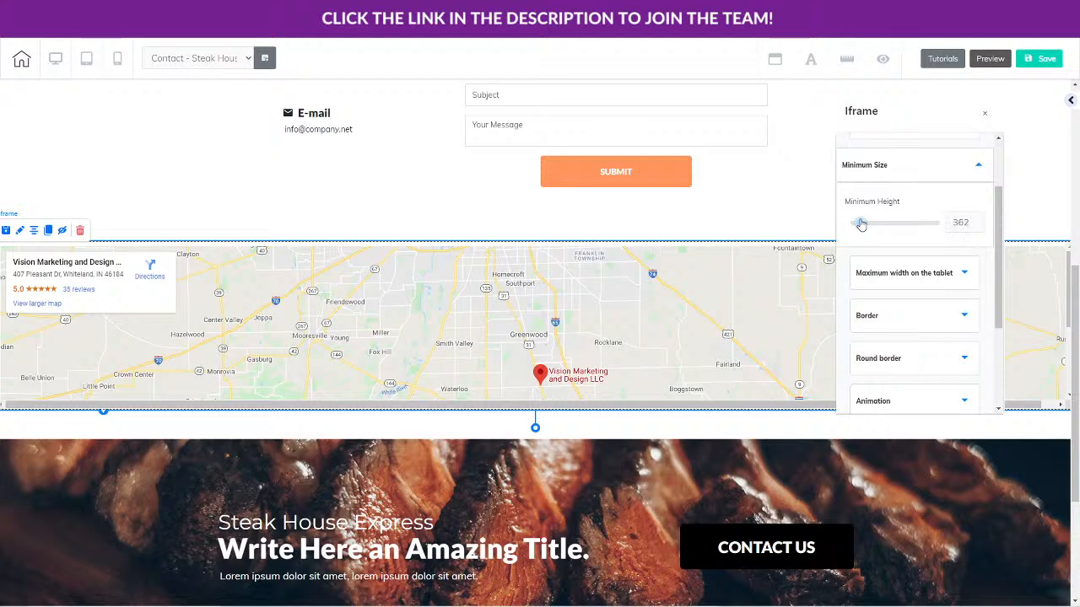
- Set the map's Height to 673 and move it up toward the contact form
scroll(928, 231, up, 2)
click(916, 215)
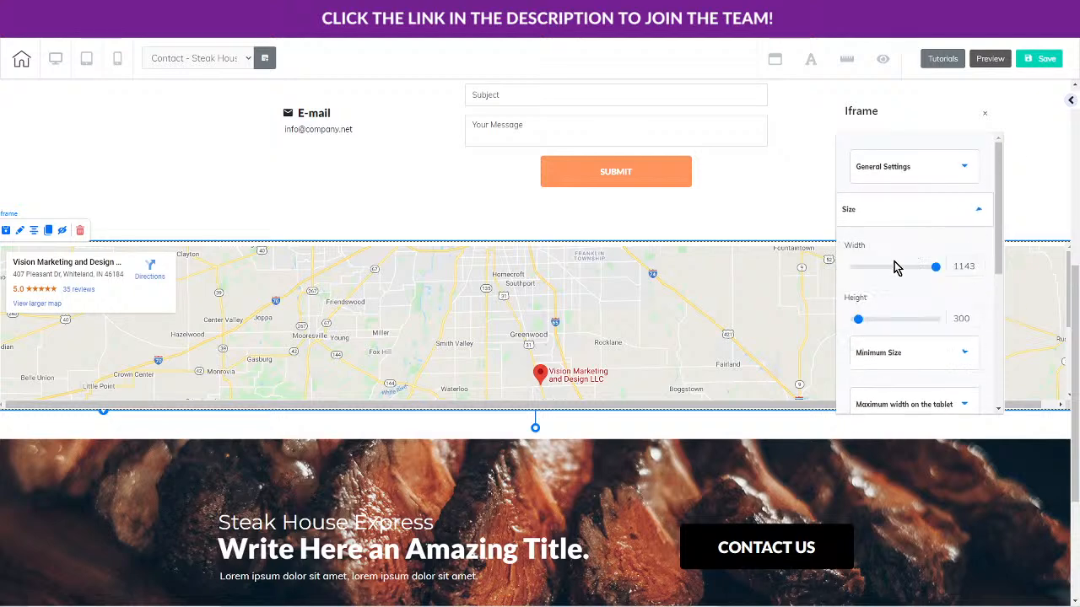
drag(862, 325, 865, 323)
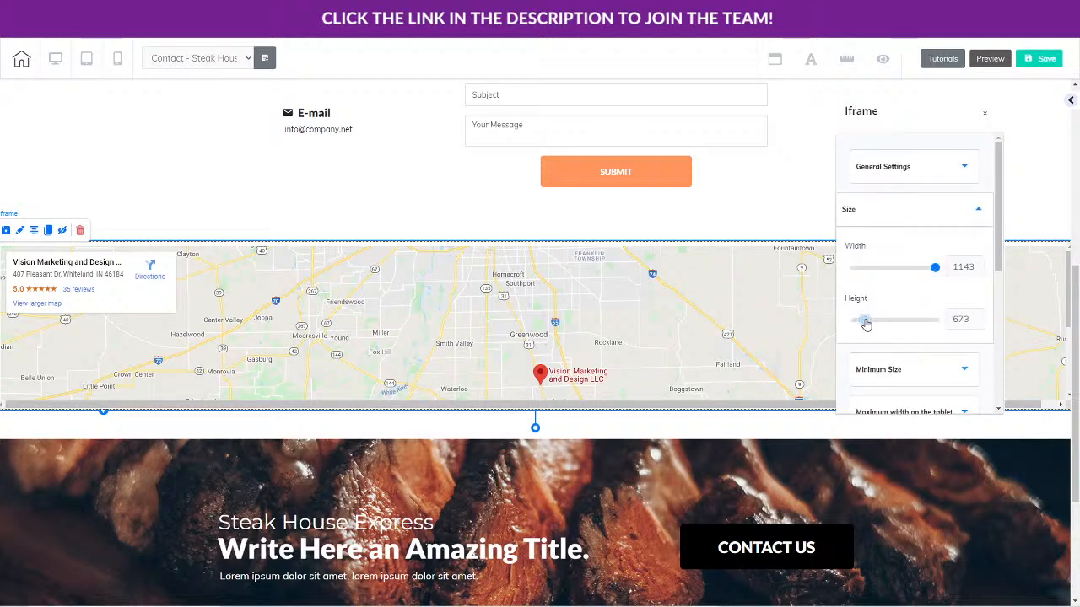
scroll(1021, 336, down, 2)
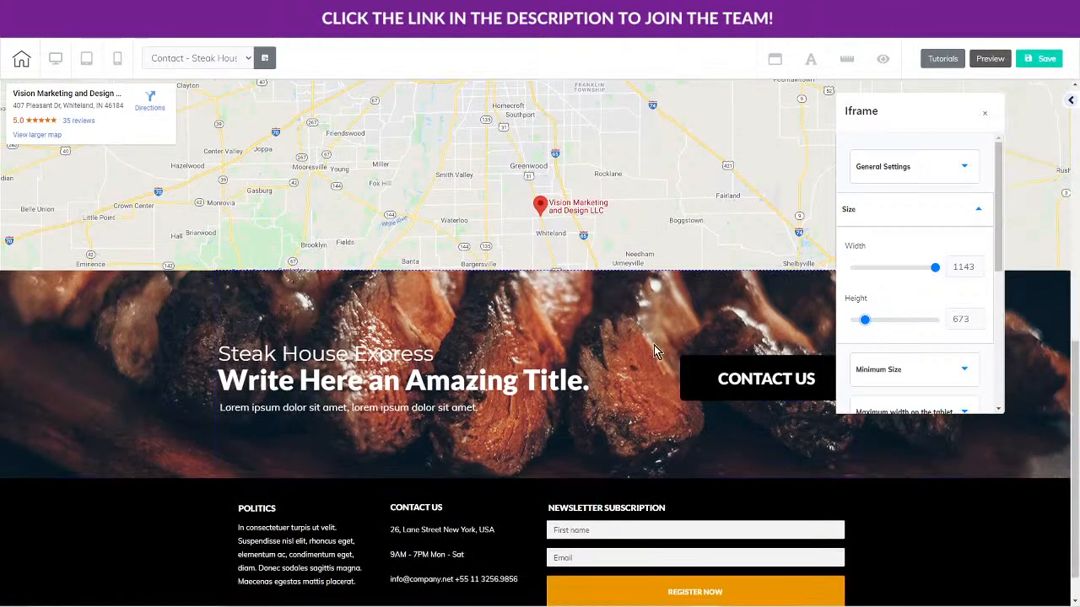
click(992, 325)
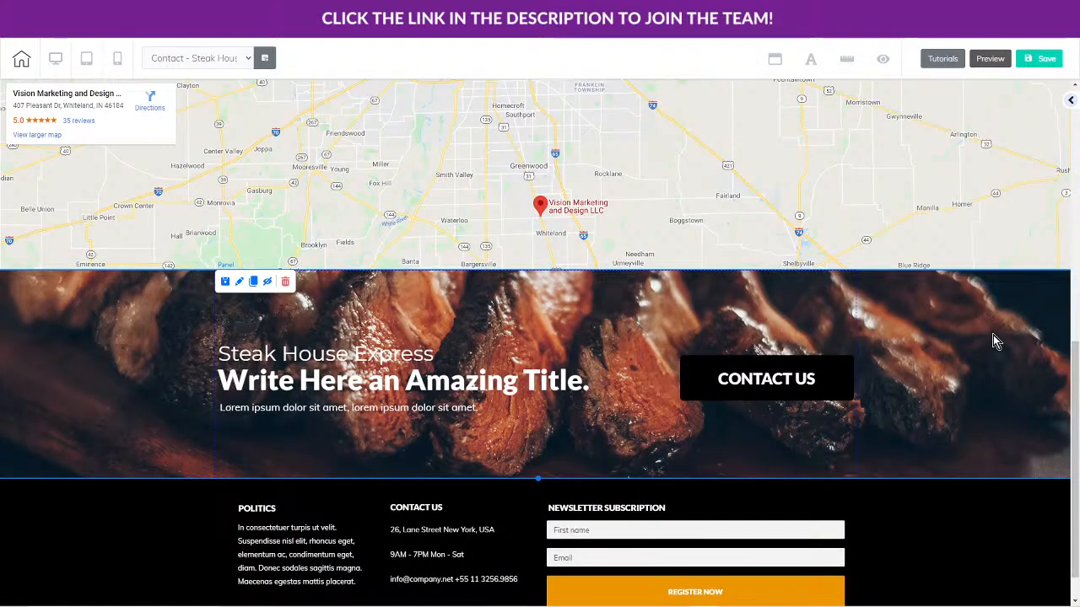
click(1004, 227)
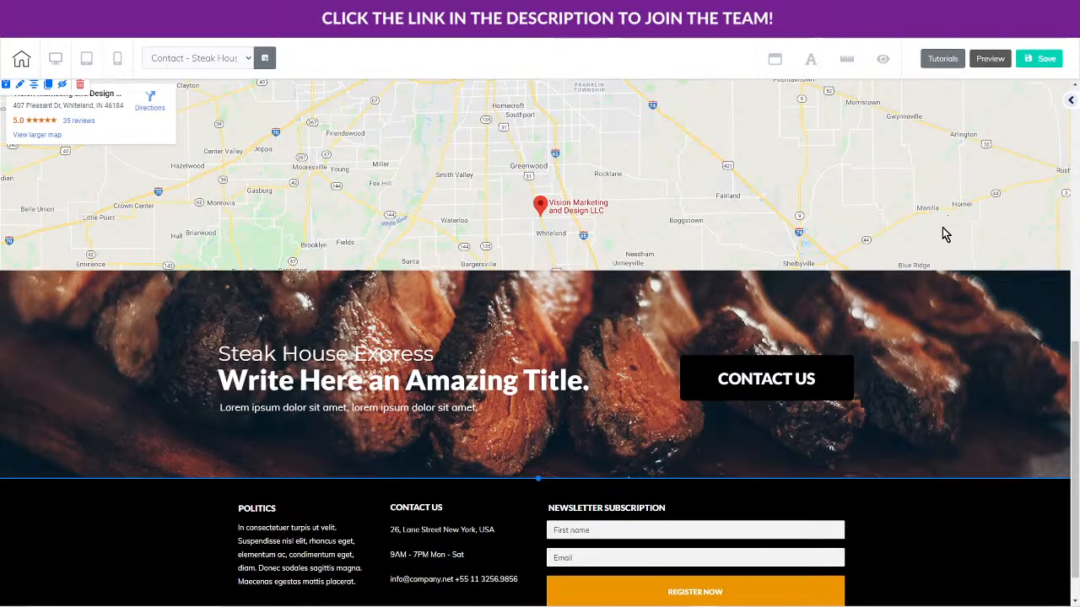
scroll(941, 232, up, 3)
drag(850, 308, 844, 268)
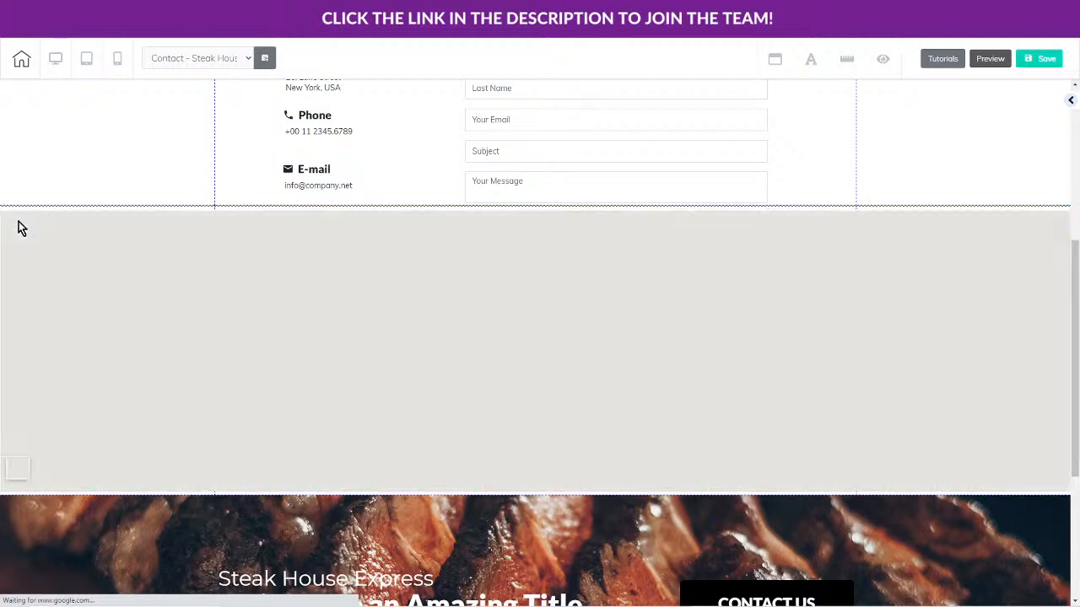
- Open the map iframe's settings and expand General Settings to reach the embed code
click(18, 230)
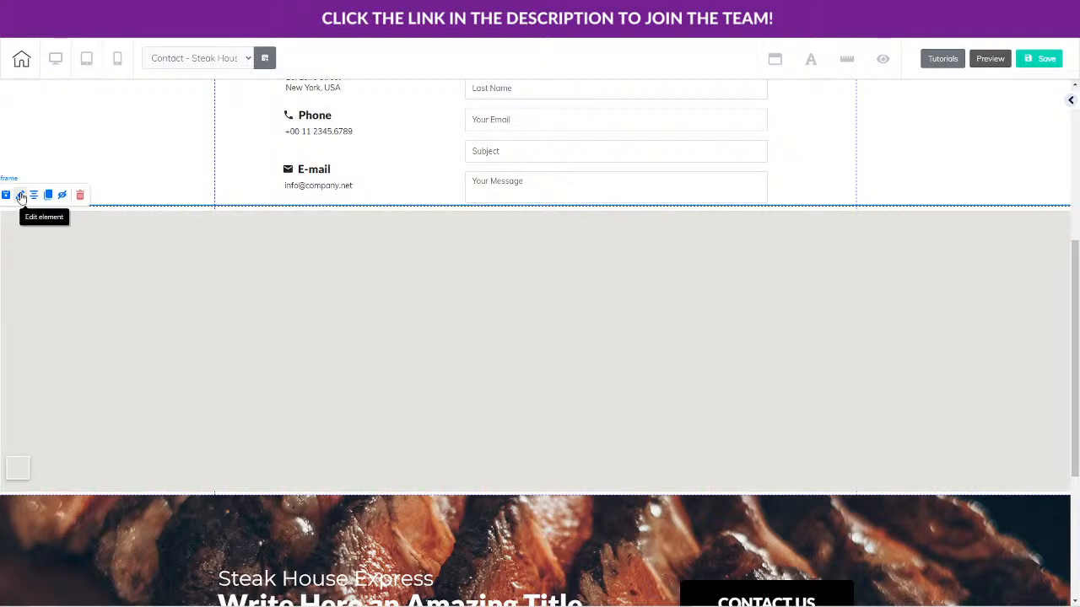
click(22, 196)
drag(585, 244, 881, 124)
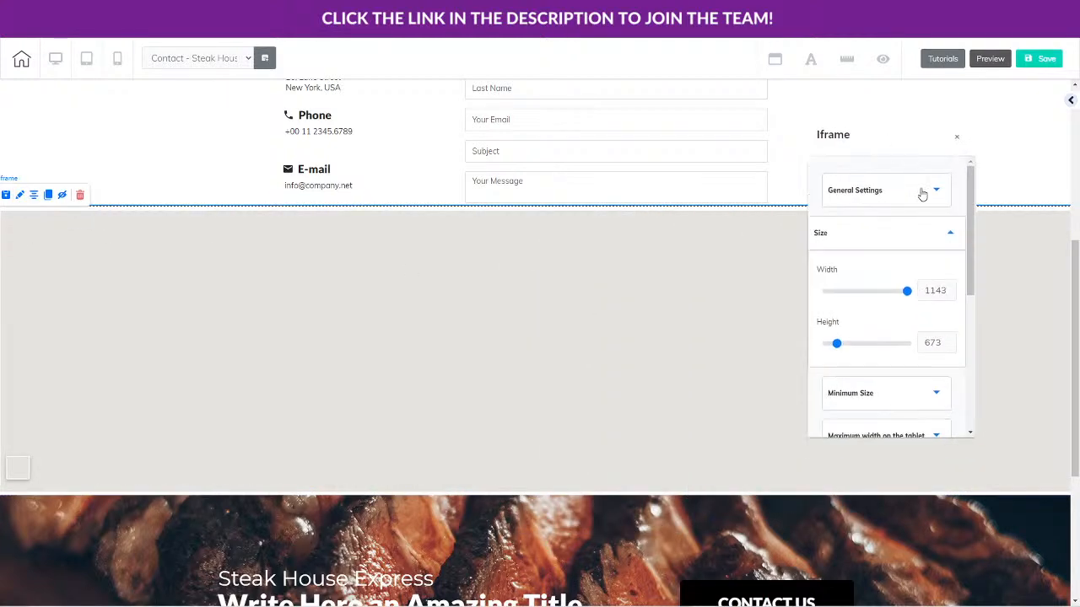
click(935, 193)
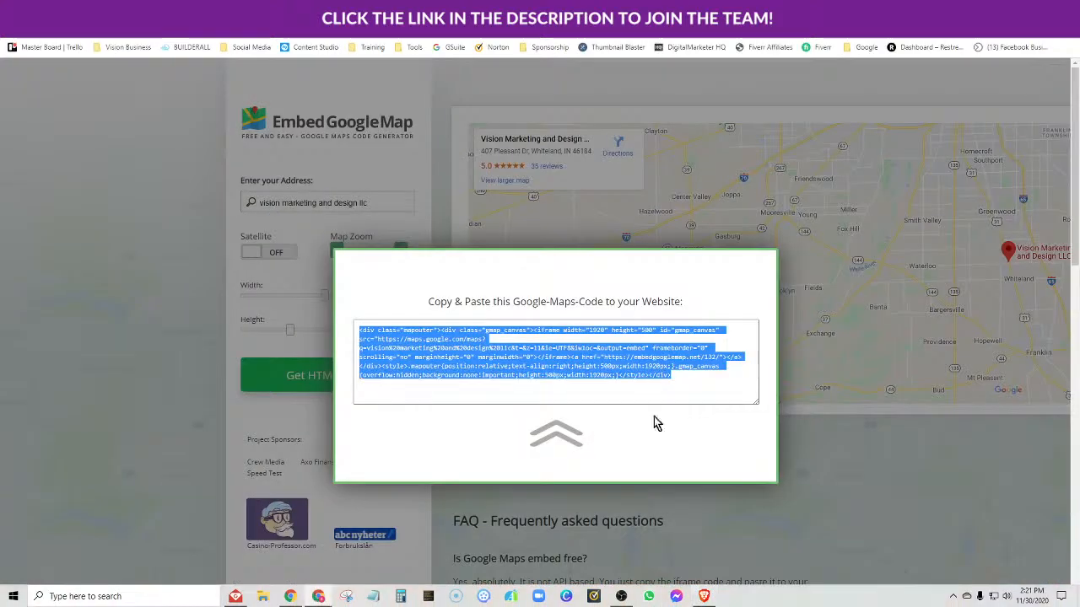
click(705, 601)
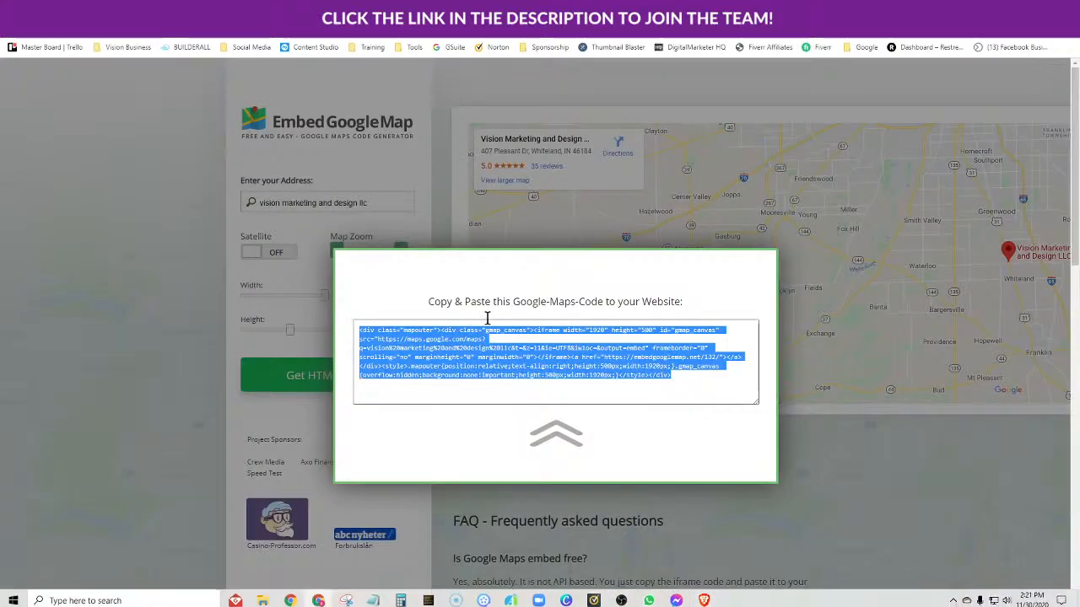
click(144, 145)
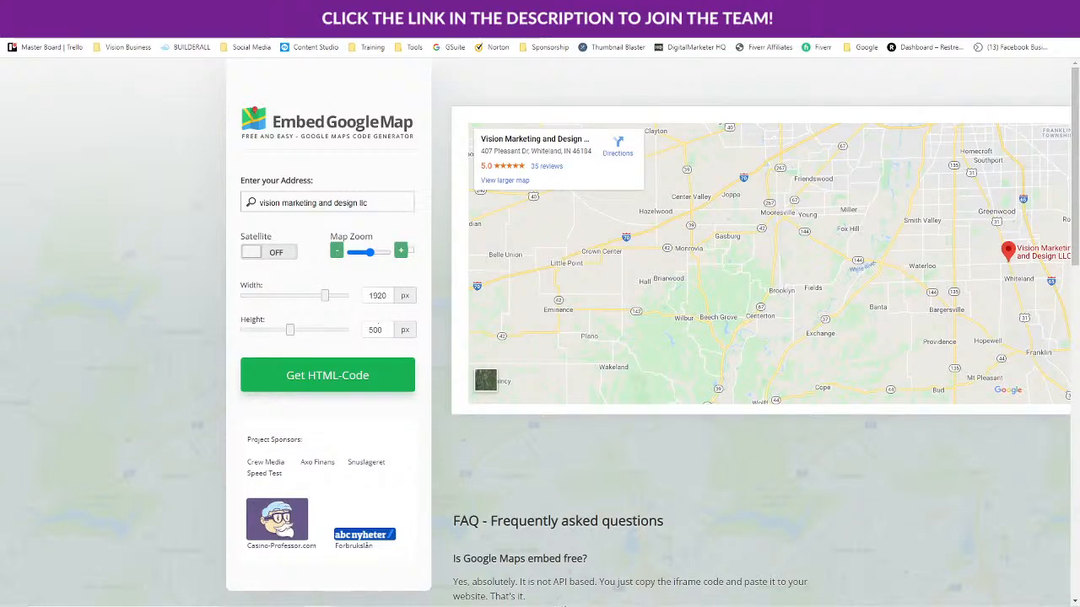
mouse_move(734, 606)
click(704, 597)
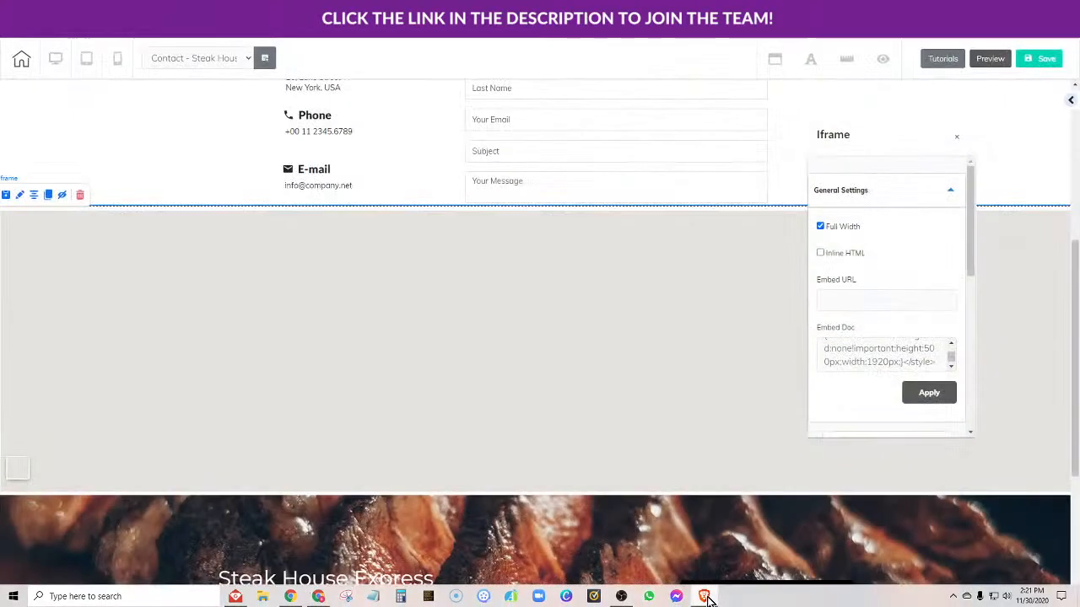
- Change the embed code's height from 500 to 400, apply it, and close the settings
click(952, 365)
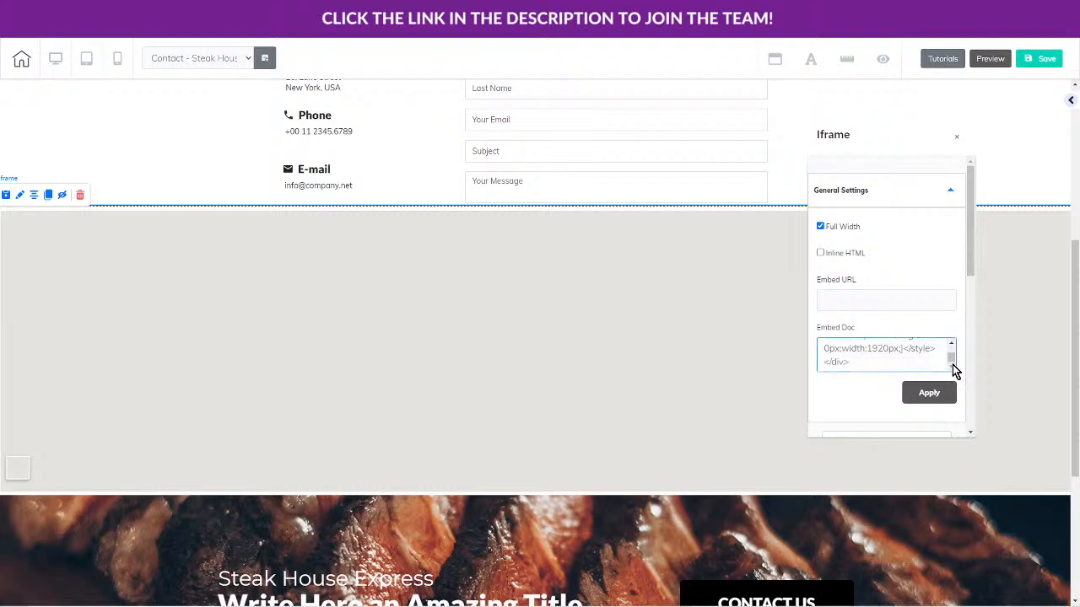
click(949, 343)
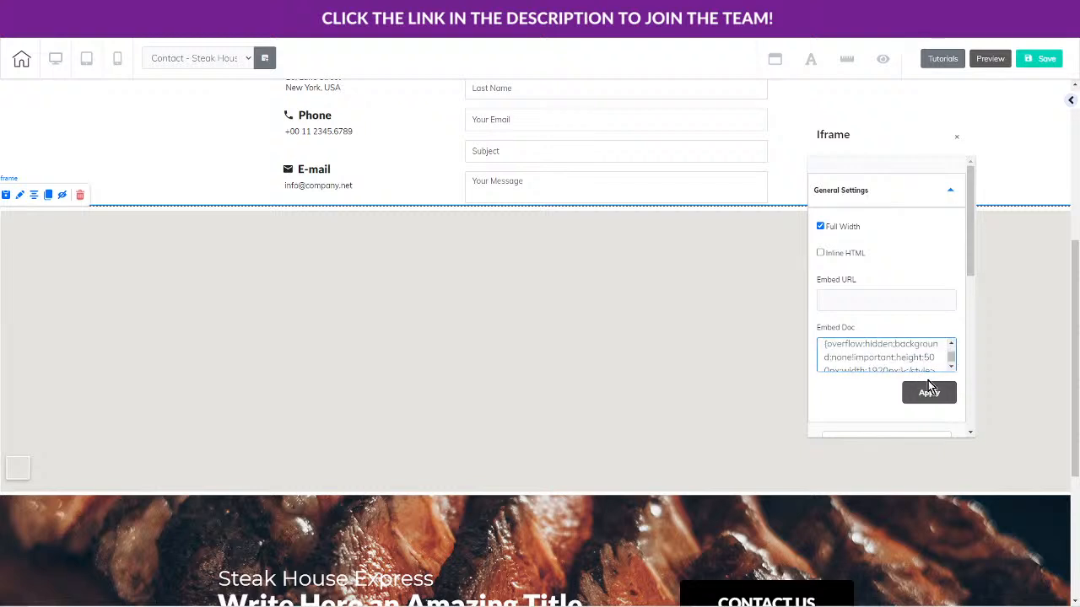
click(950, 369)
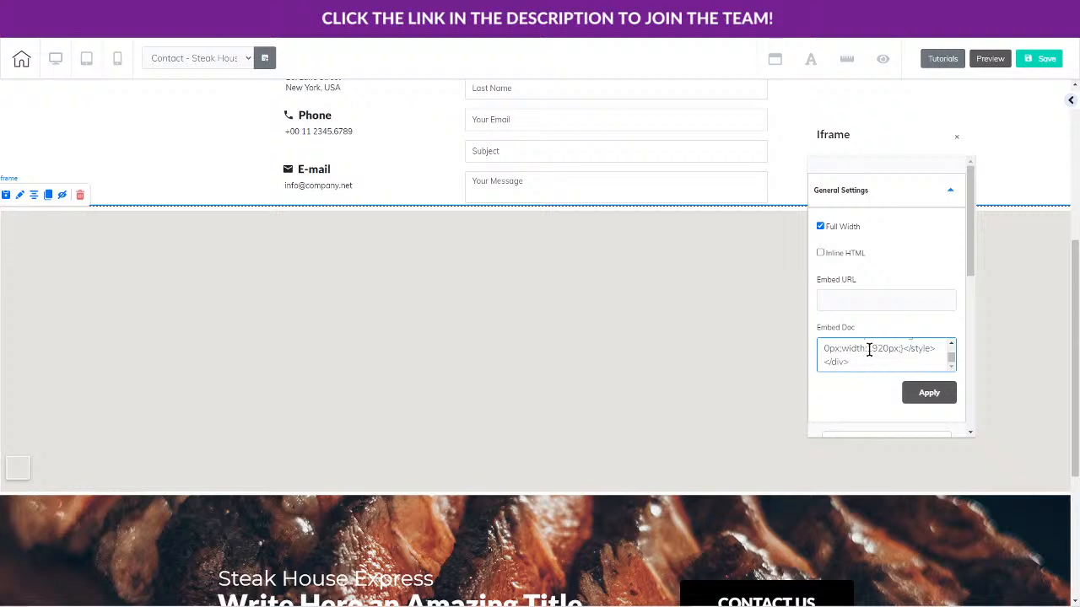
click(950, 343)
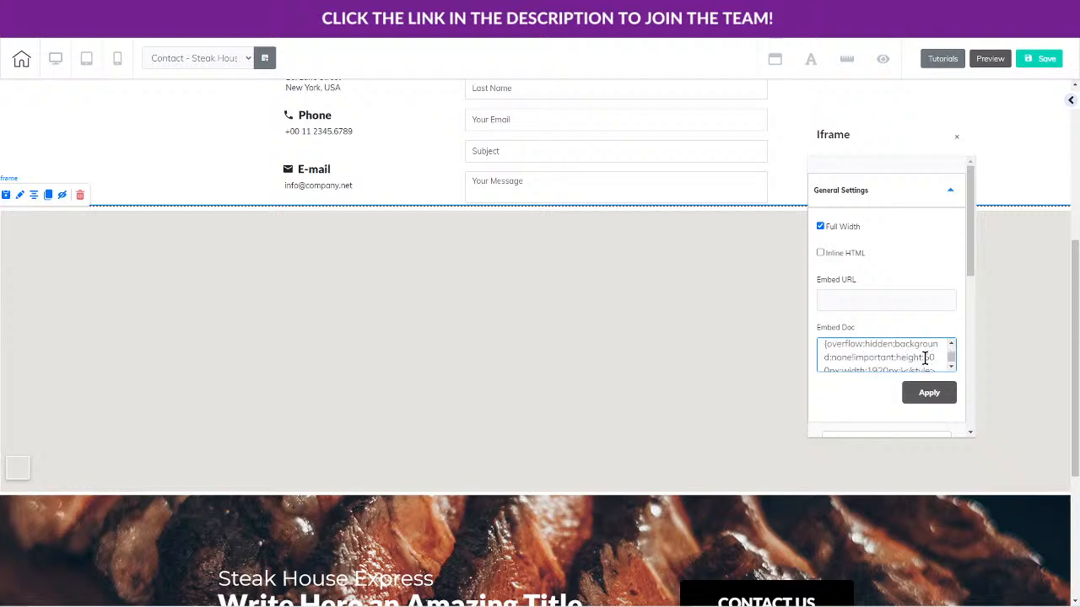
drag(931, 357, 827, 352)
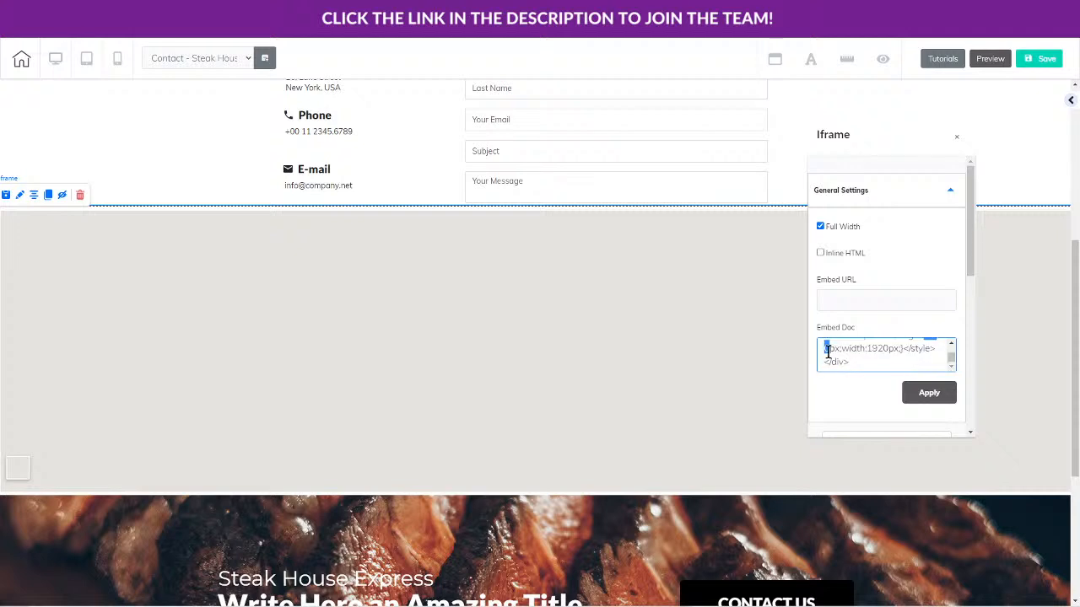
text(400)
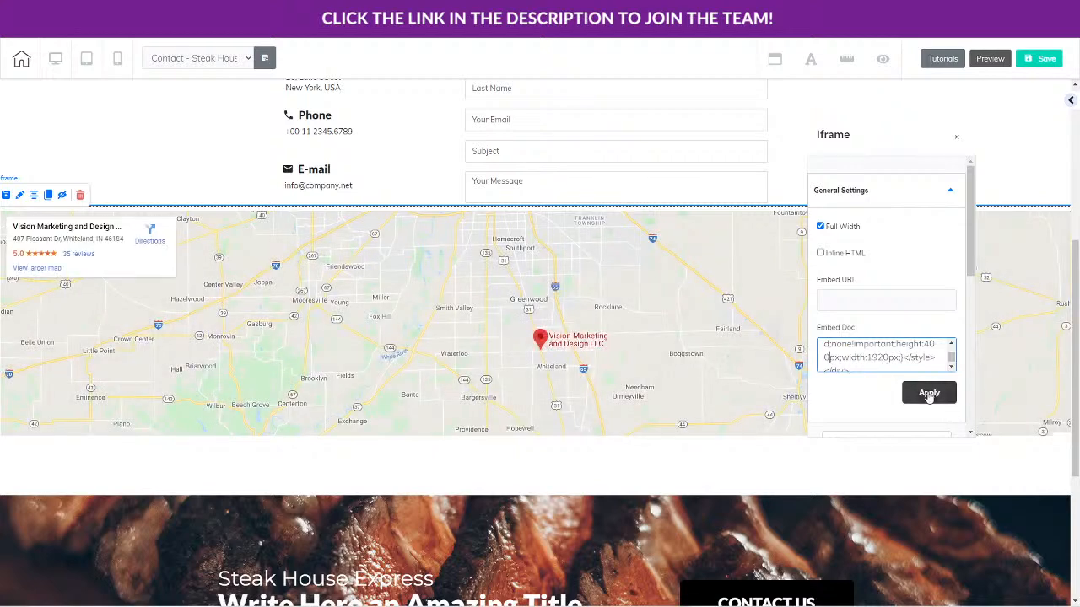
click(927, 393)
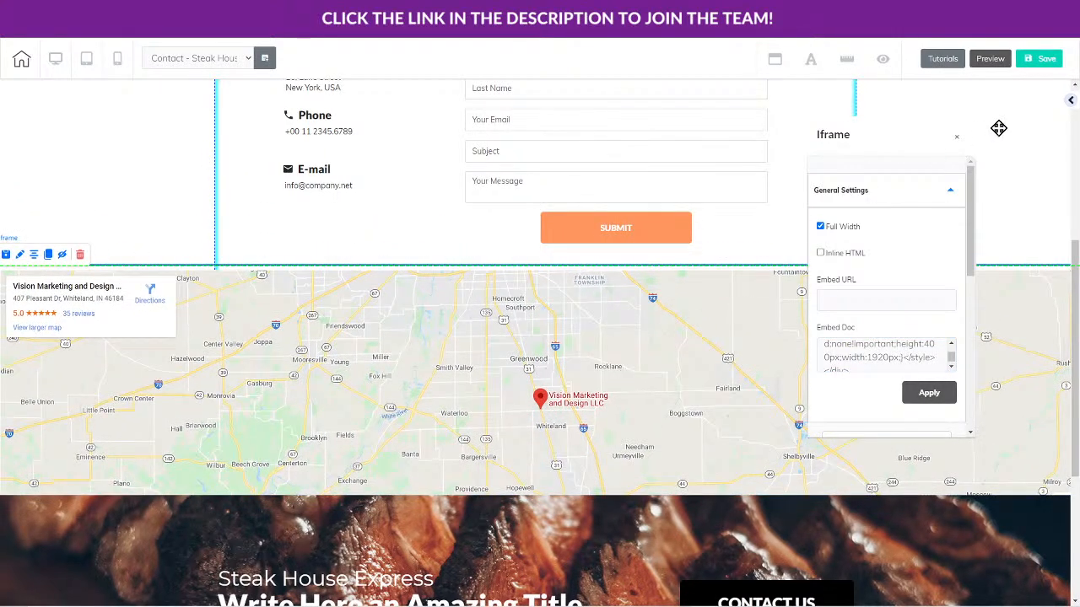
click(959, 139)
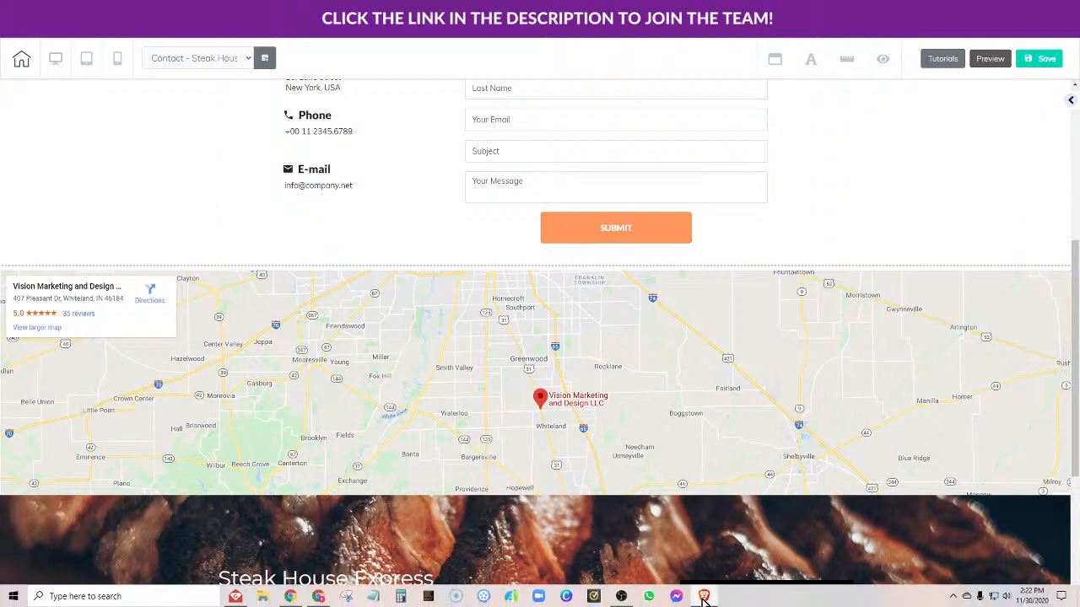
- Change the generator's height from 500 to 400 and generate fresh 1920 × 400 embed code
click(705, 597)
double_click(372, 330)
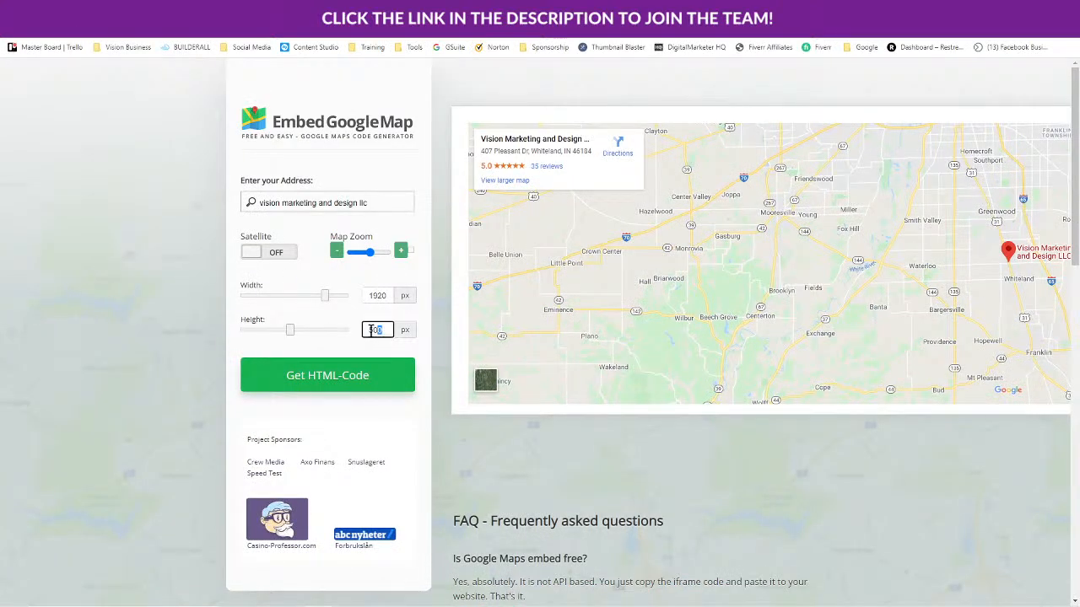
text(400)
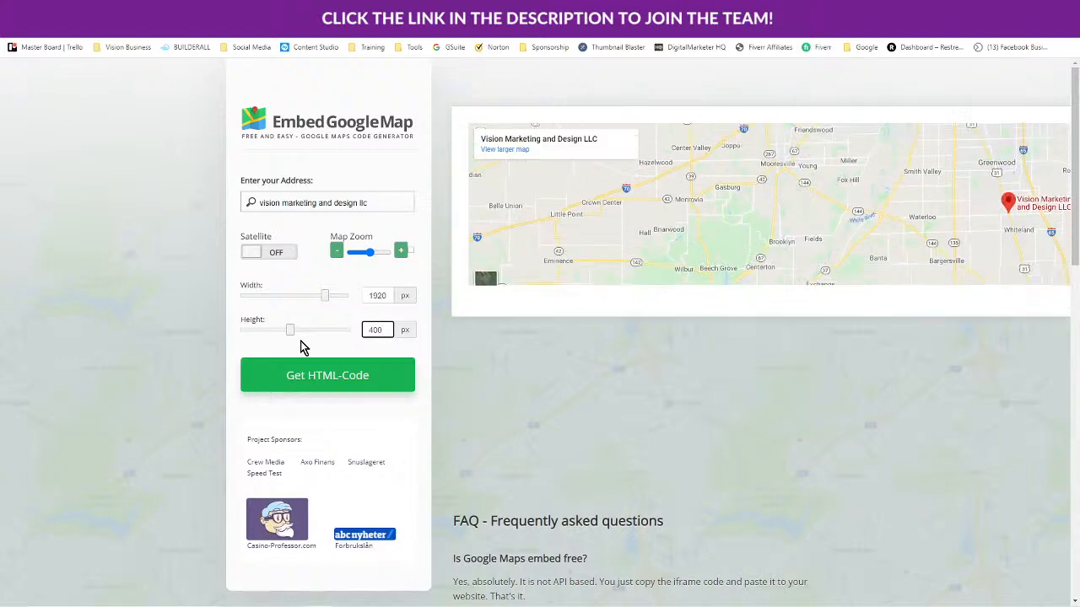
click(306, 375)
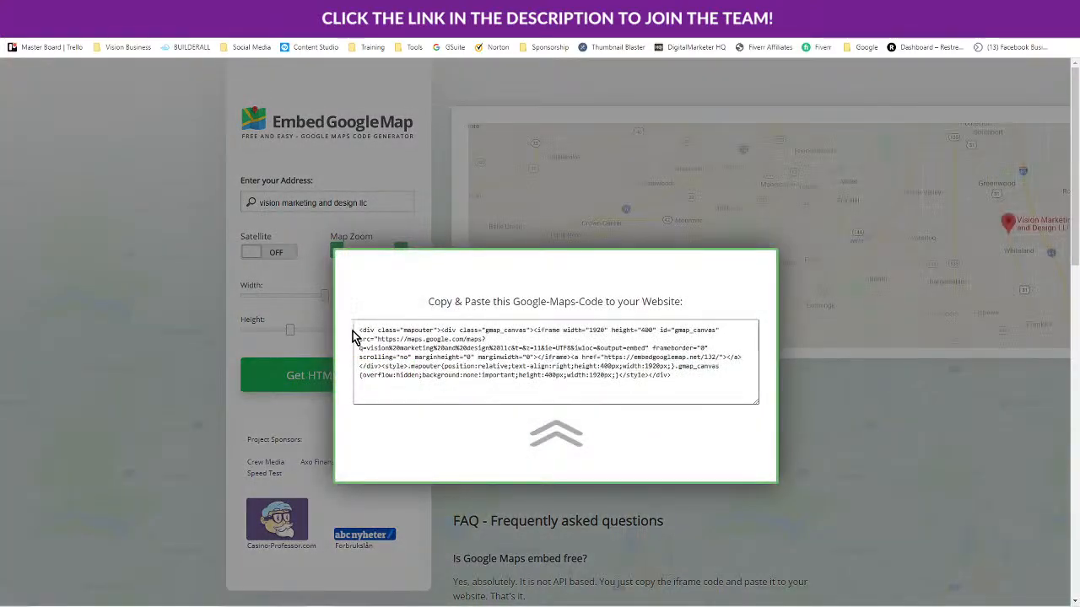
drag(356, 329, 732, 378)
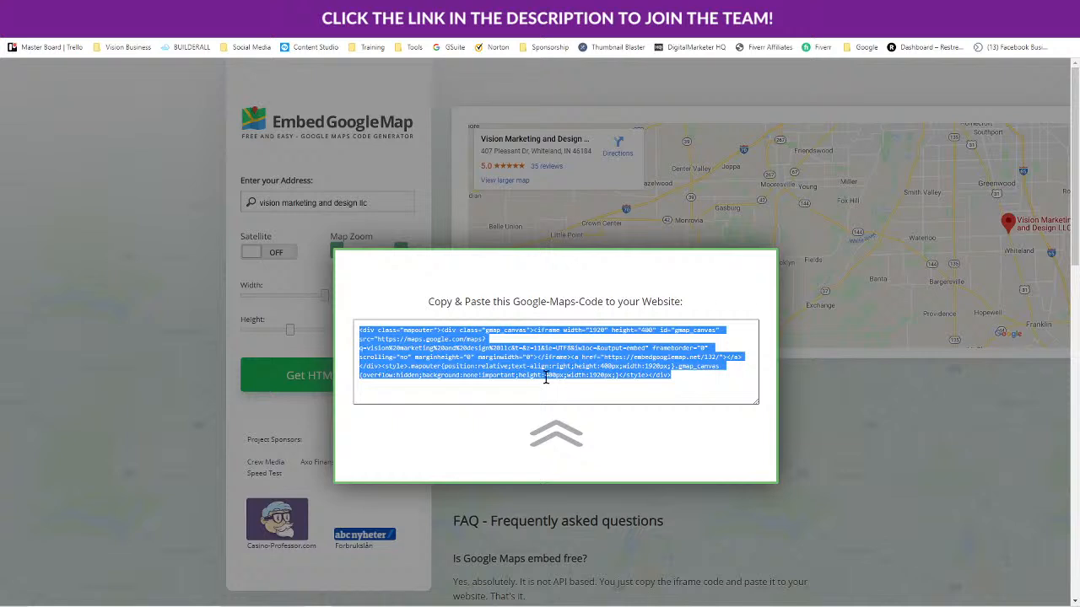
click(702, 408)
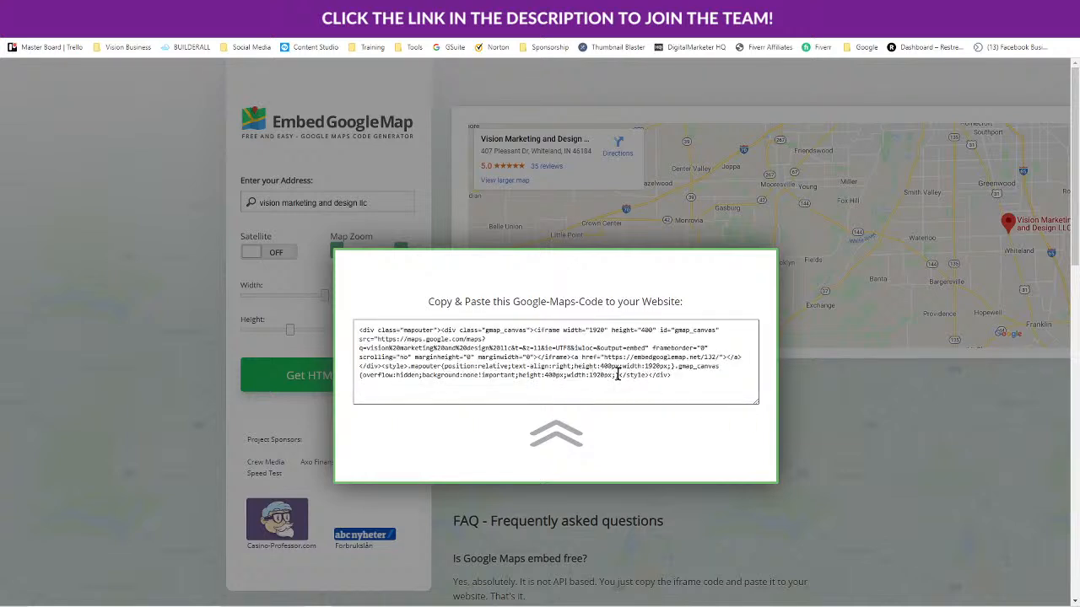
- Nudge the map into place below the form, then save, republish, and close the confirmation
mouse_move(667, 601)
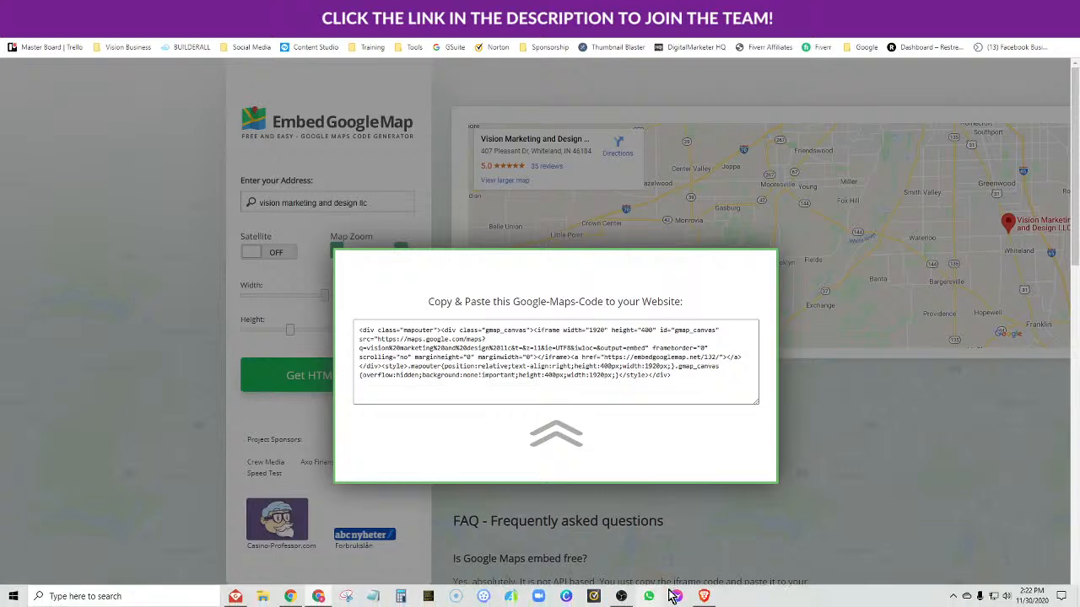
click(704, 596)
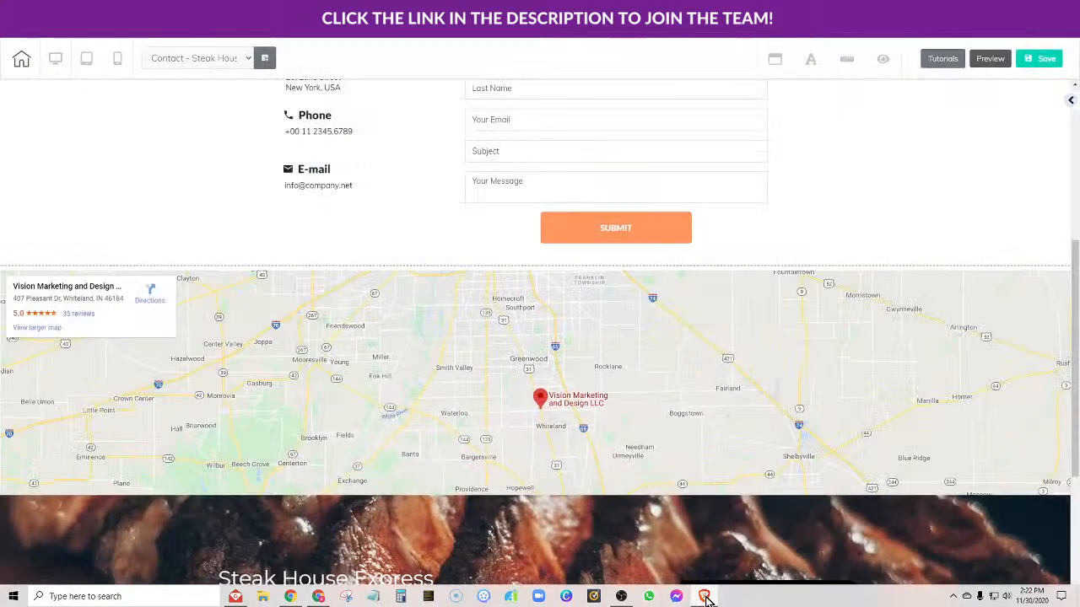
drag(532, 378, 532, 391)
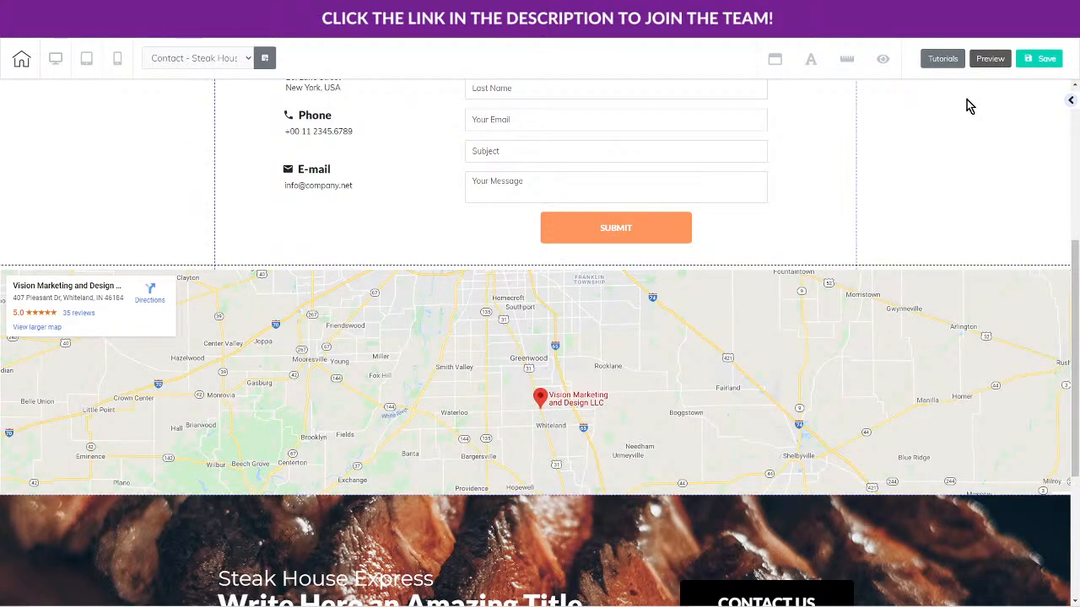
click(1042, 58)
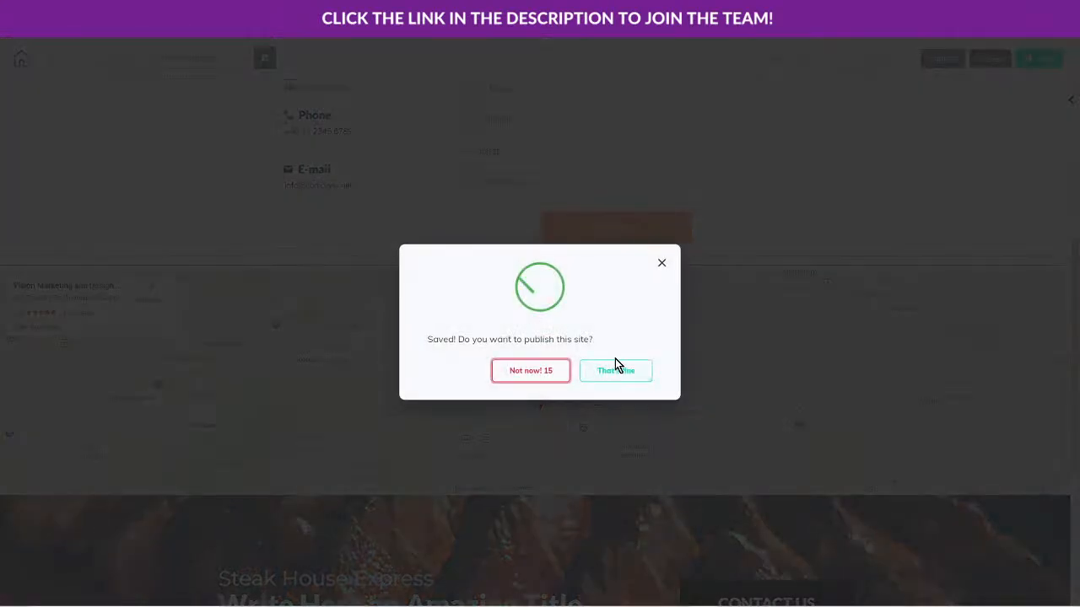
click(617, 366)
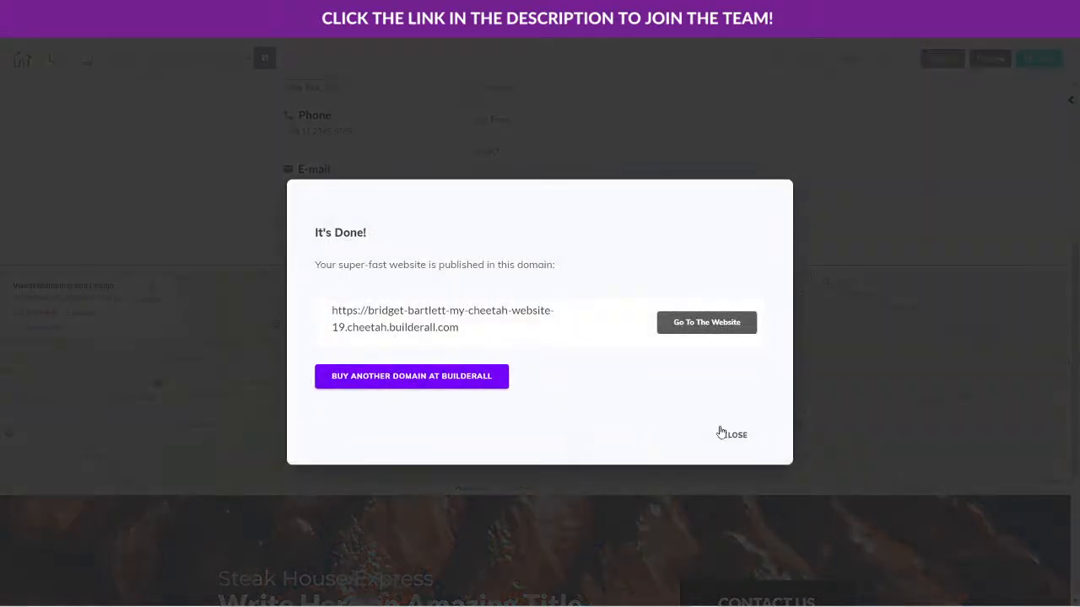
click(734, 436)
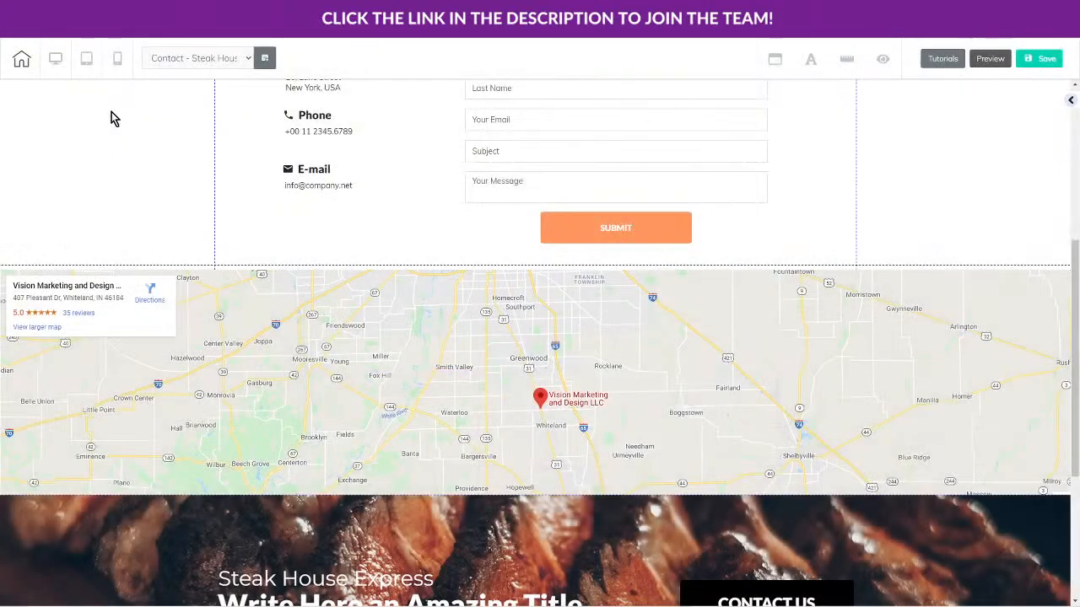
- Switch the Contact page editor to its mobile layout
click(116, 56)
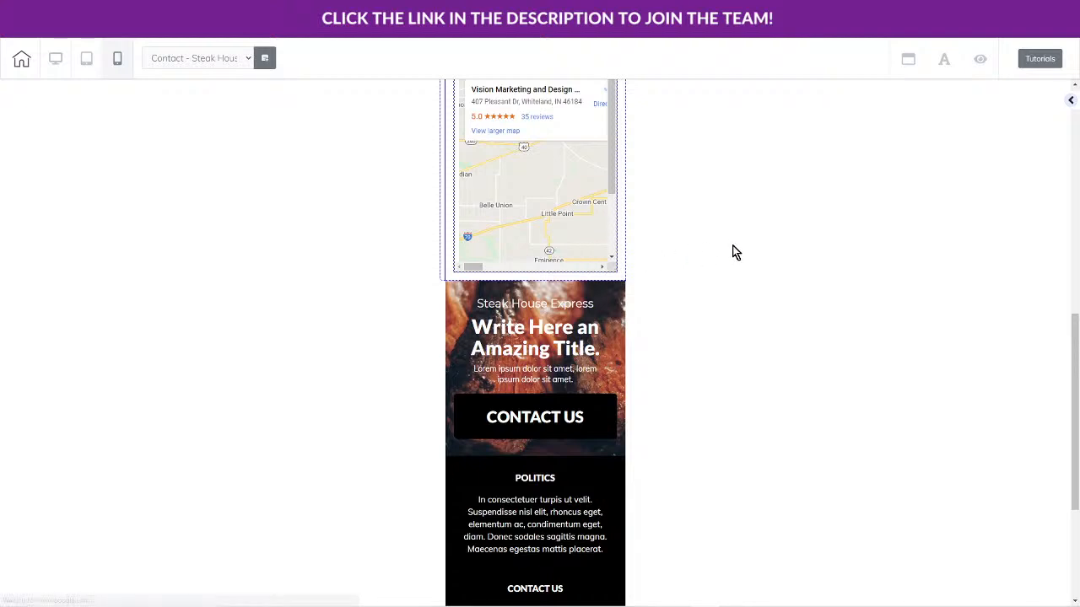
scroll(759, 334, up, 10)
scroll(722, 332, down, 6)
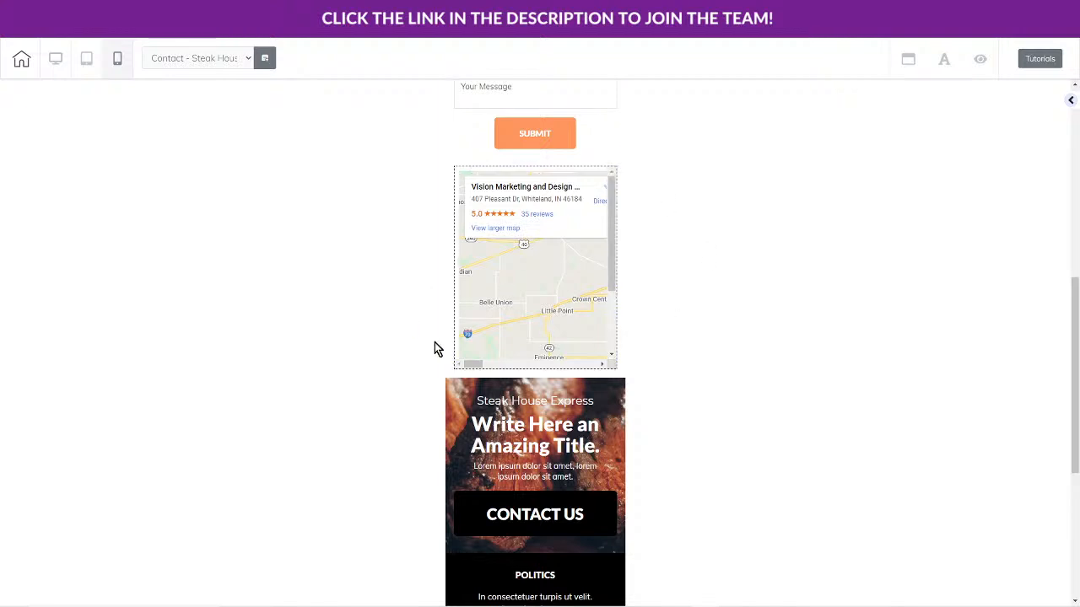
- Select the map iframe below the form and open the side editing panel
click(532, 348)
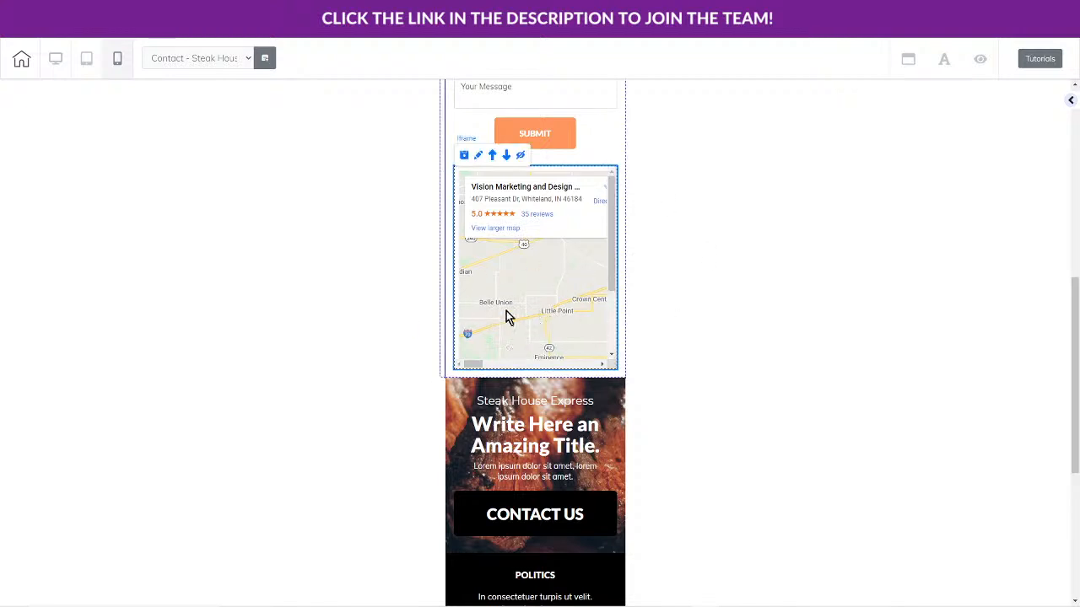
click(478, 156)
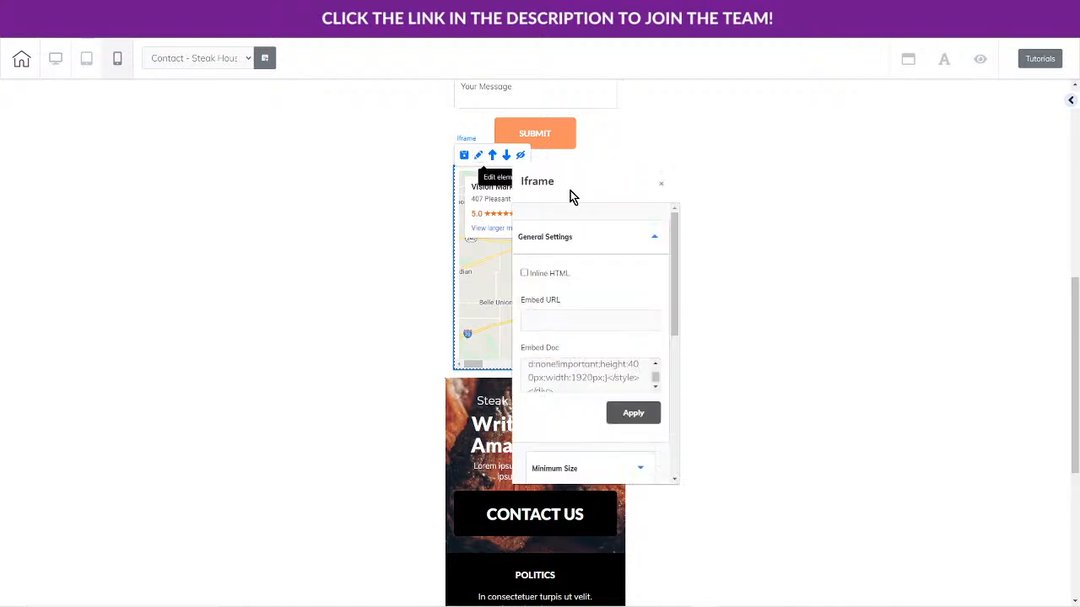
click(1072, 102)
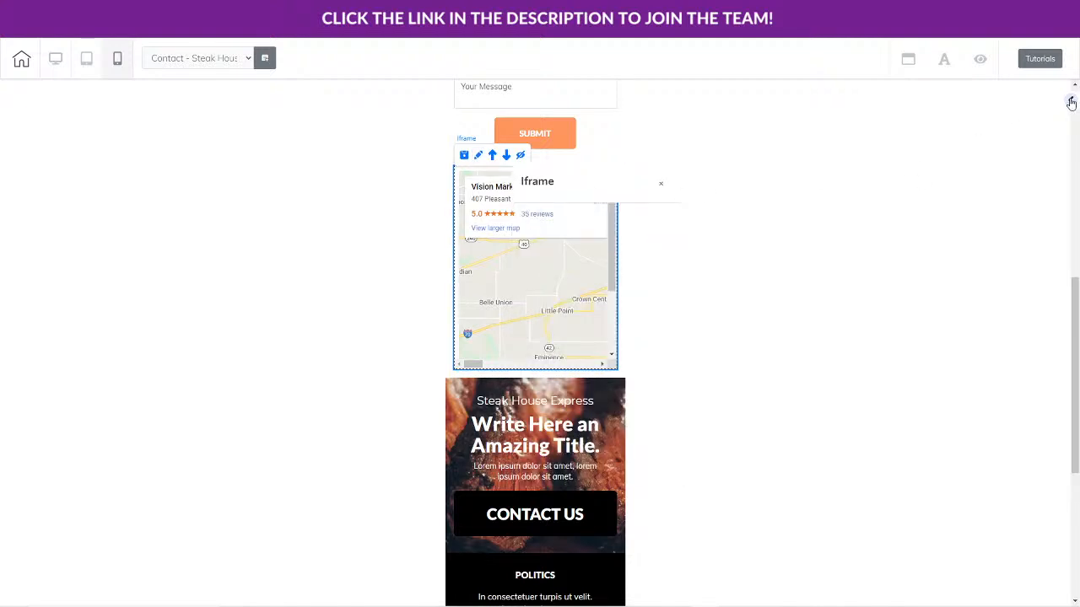
click(1071, 102)
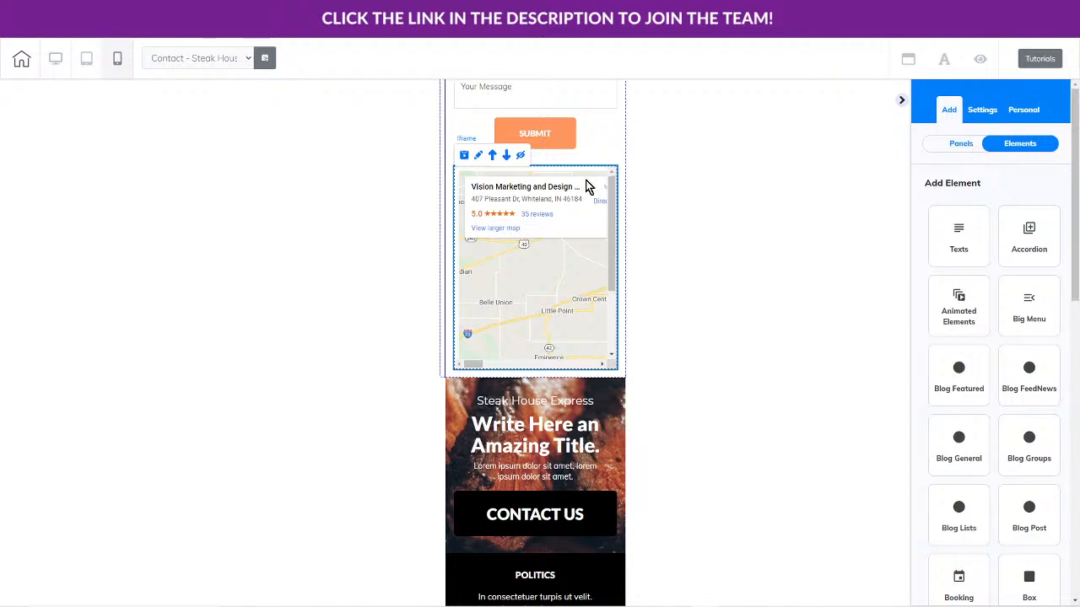
- Open the map's Minimum Size settings and raise its minimum height to 498
click(477, 156)
scroll(979, 304, down, 1)
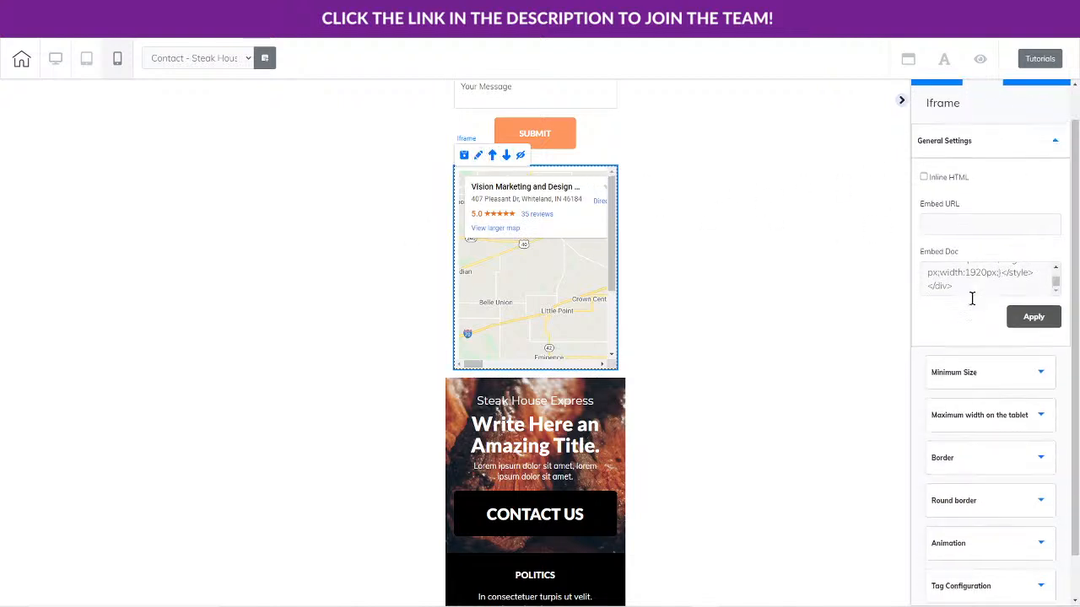
click(1011, 325)
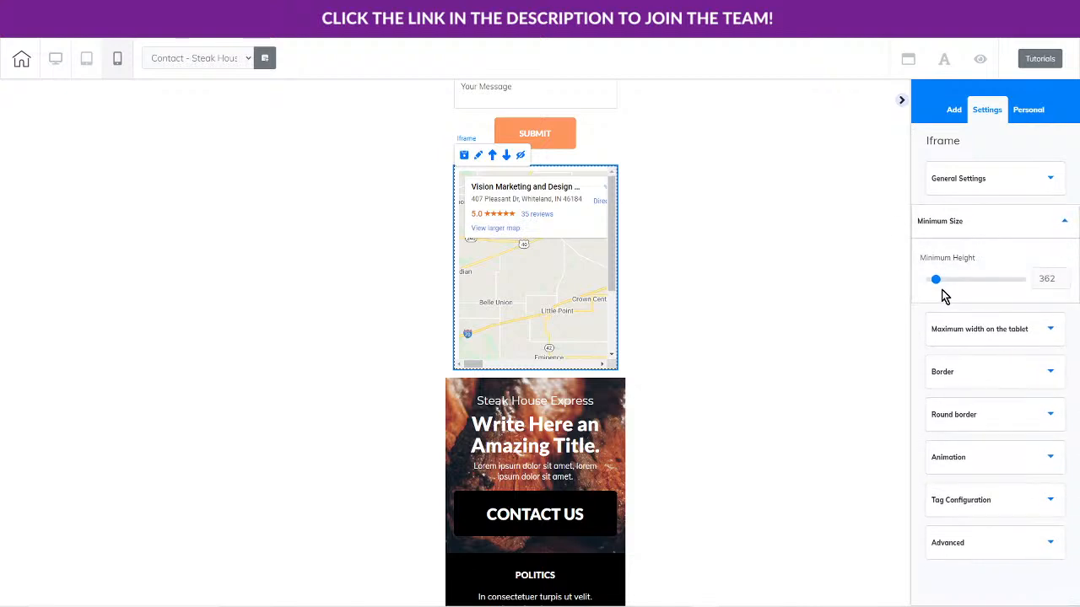
drag(938, 280, 936, 282)
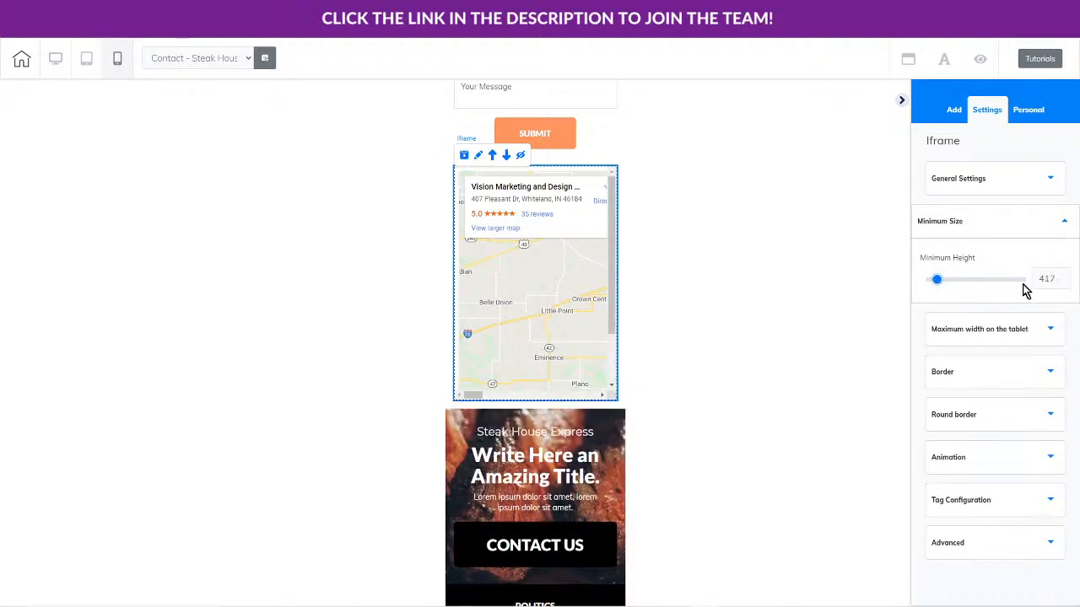
click(1065, 284)
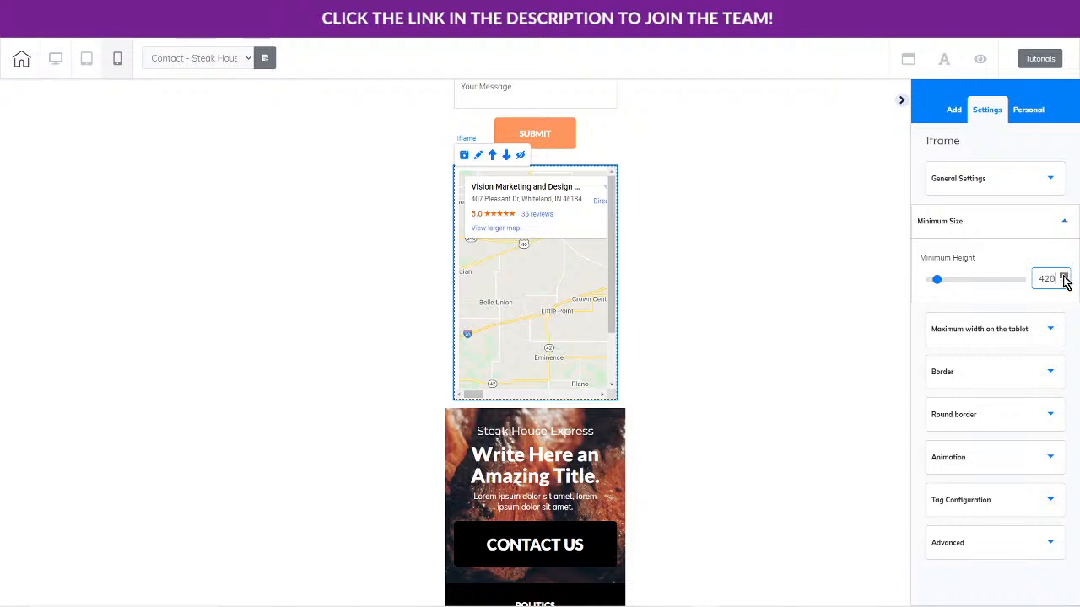
click(1064, 276)
click(1063, 277)
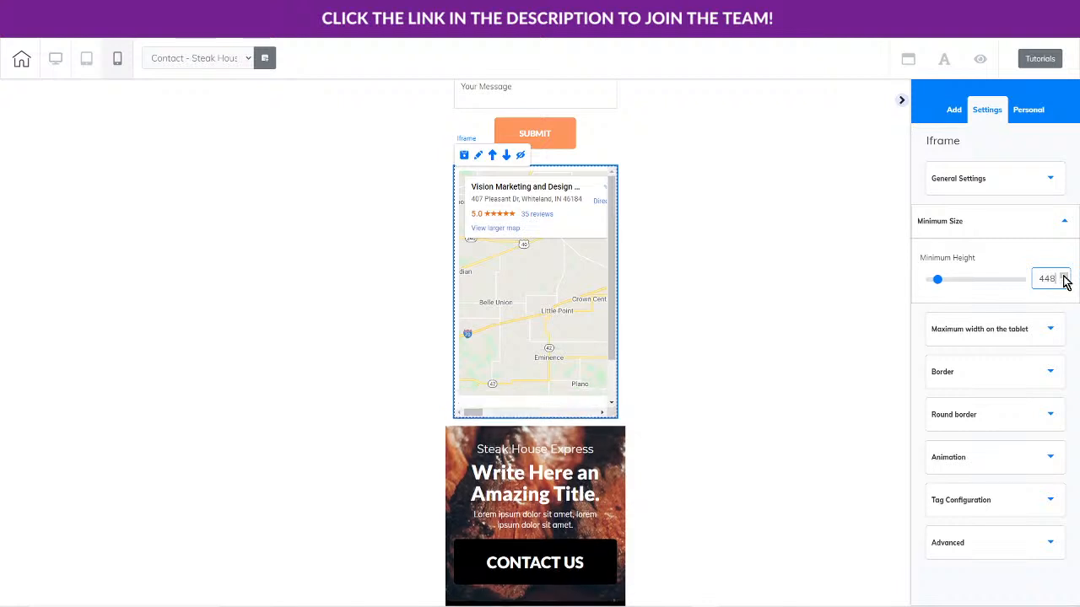
click(1064, 278)
click(1064, 278)
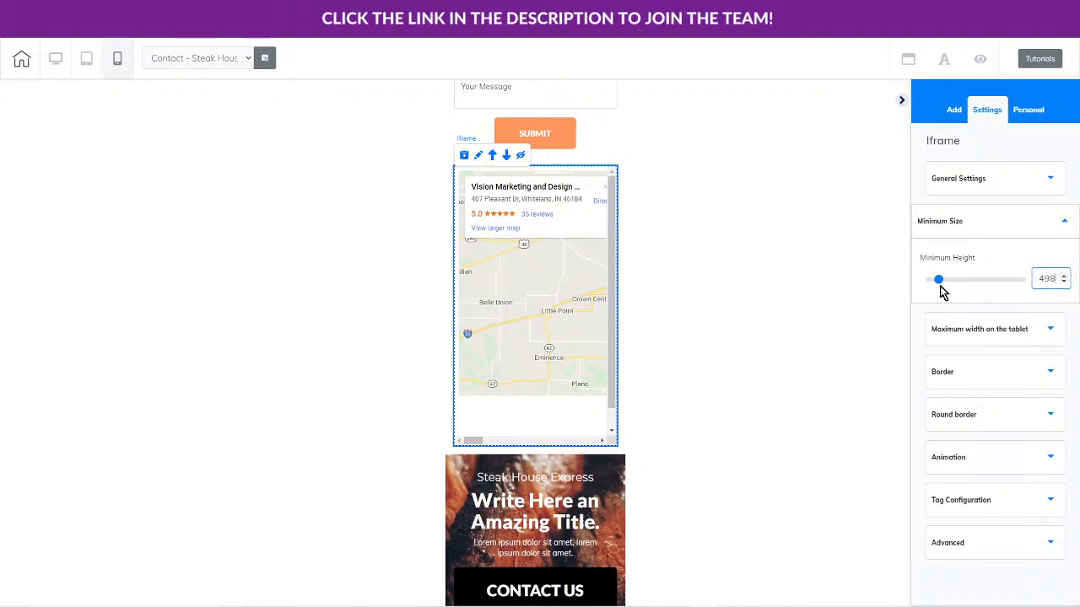
- Fine-tune the map's minimum height up to 542
drag(942, 280, 939, 279)
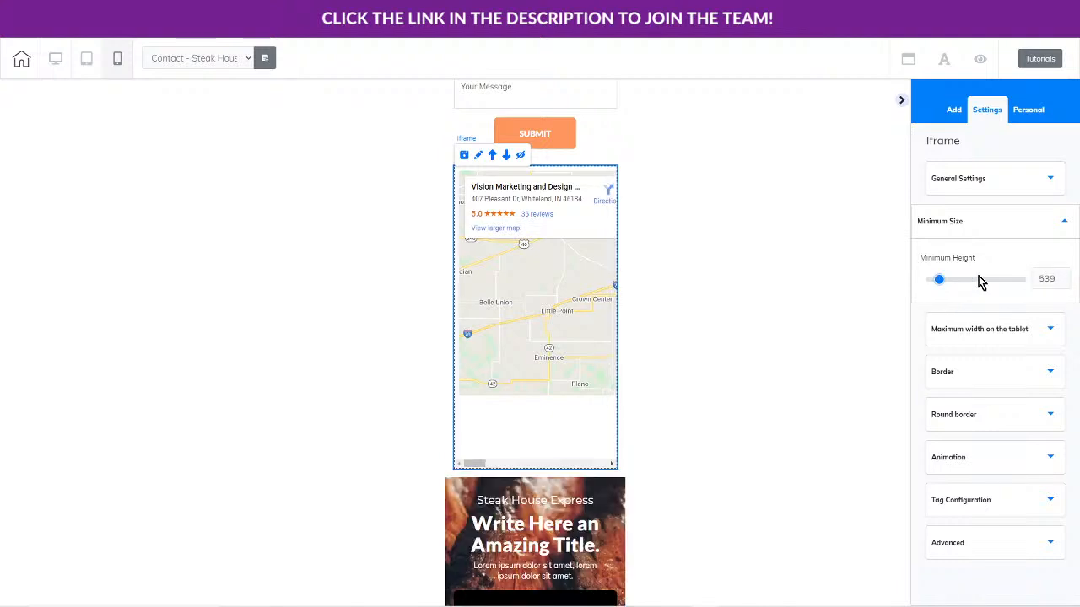
click(1063, 283)
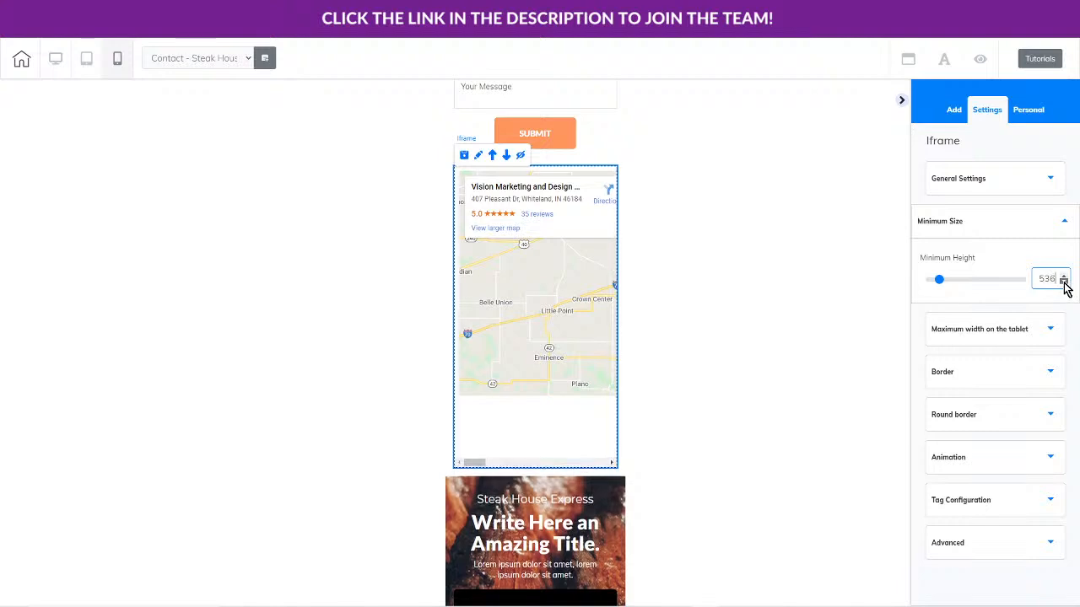
click(1063, 276)
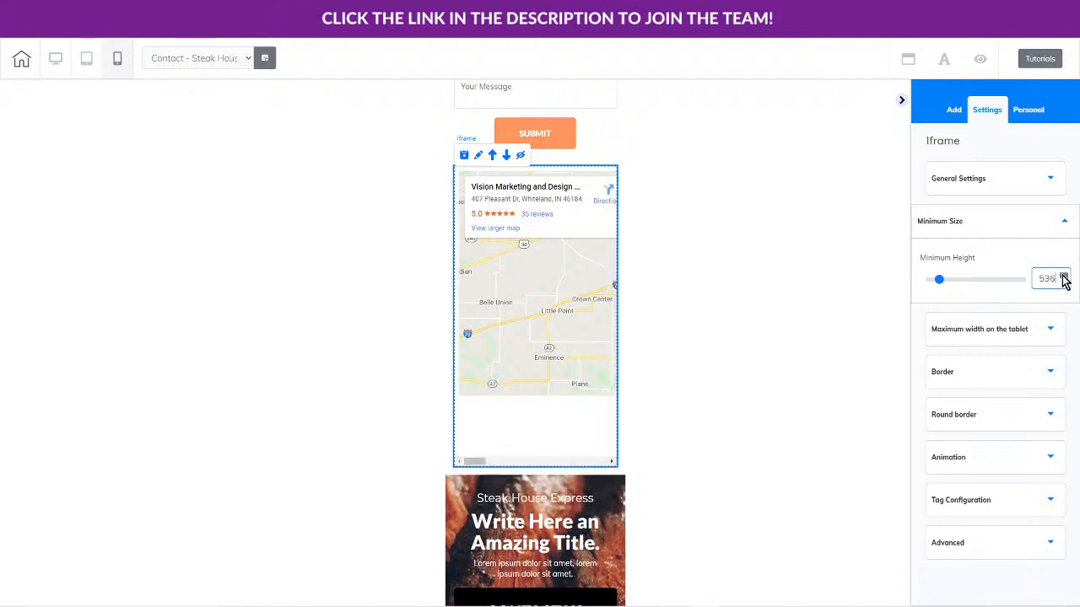
click(1062, 276)
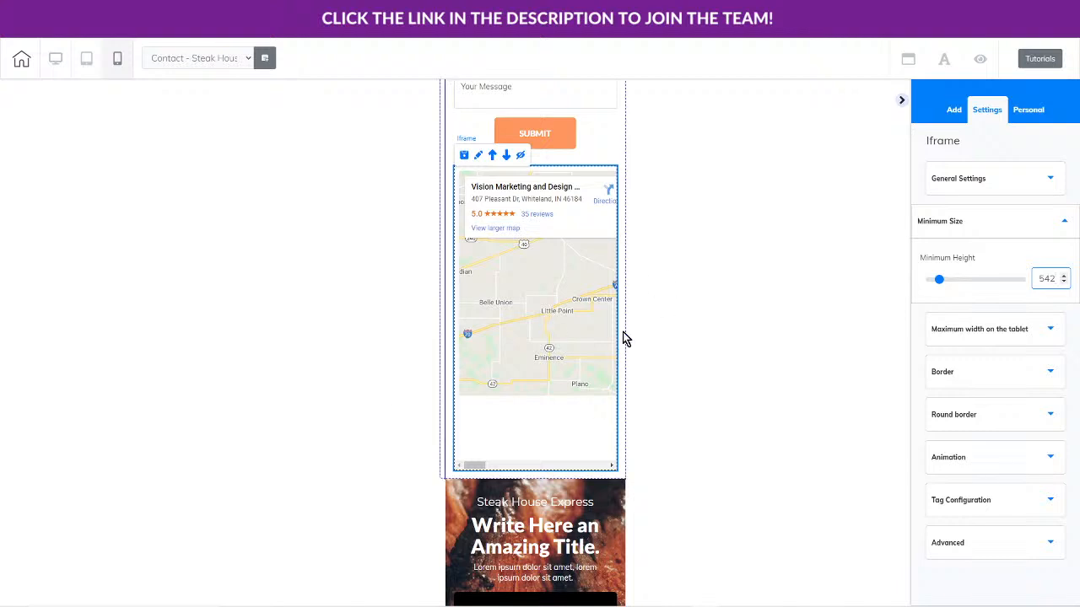
click(993, 549)
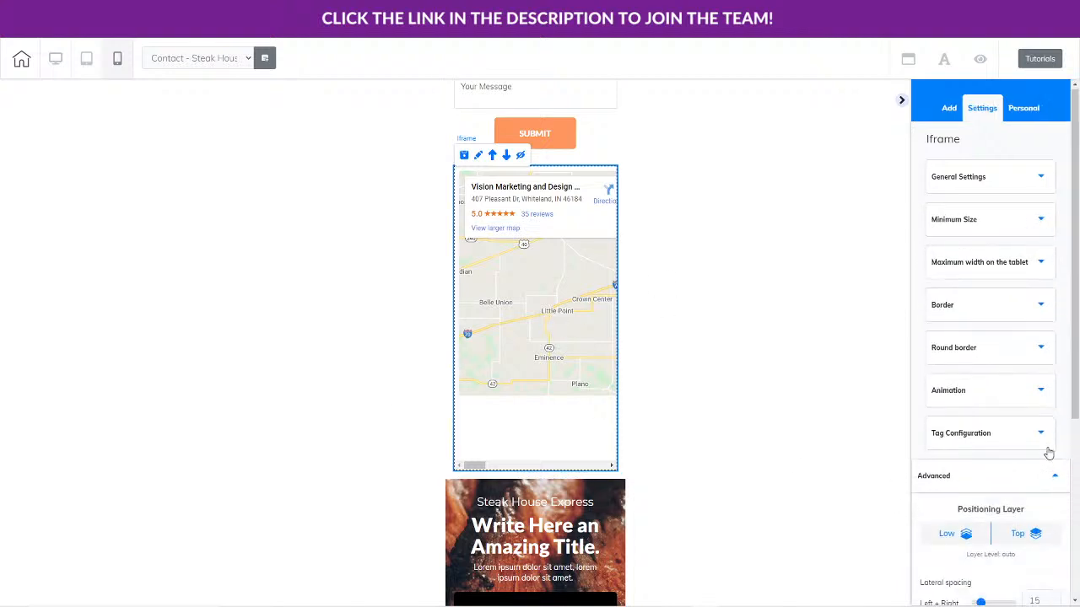
- Set the map's left and right lateral spacing to 0, then hide the map on mobile
scroll(1012, 438, down, 5)
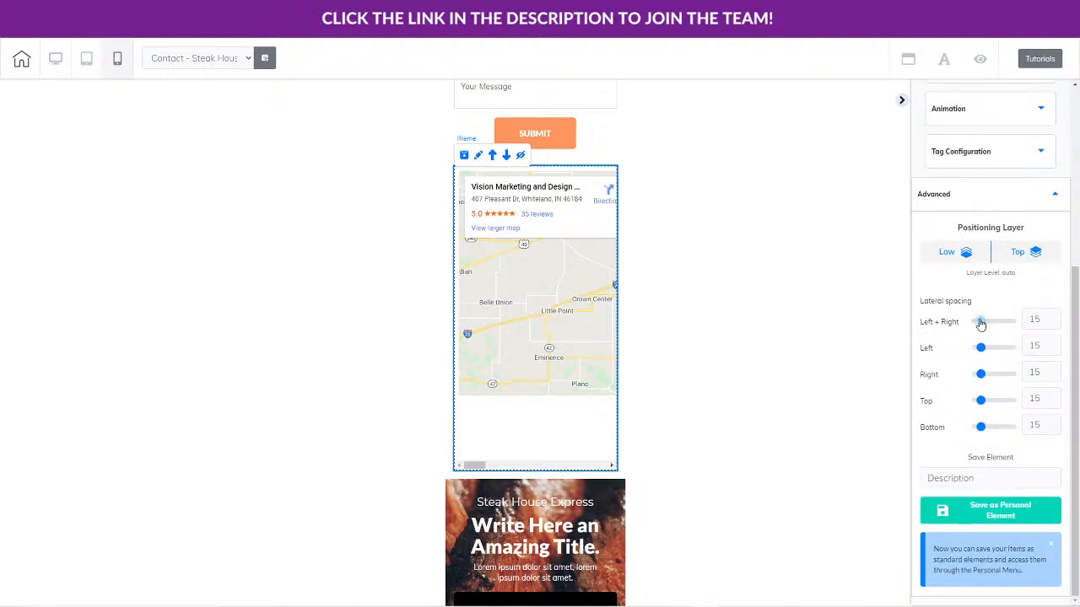
drag(981, 323, 957, 339)
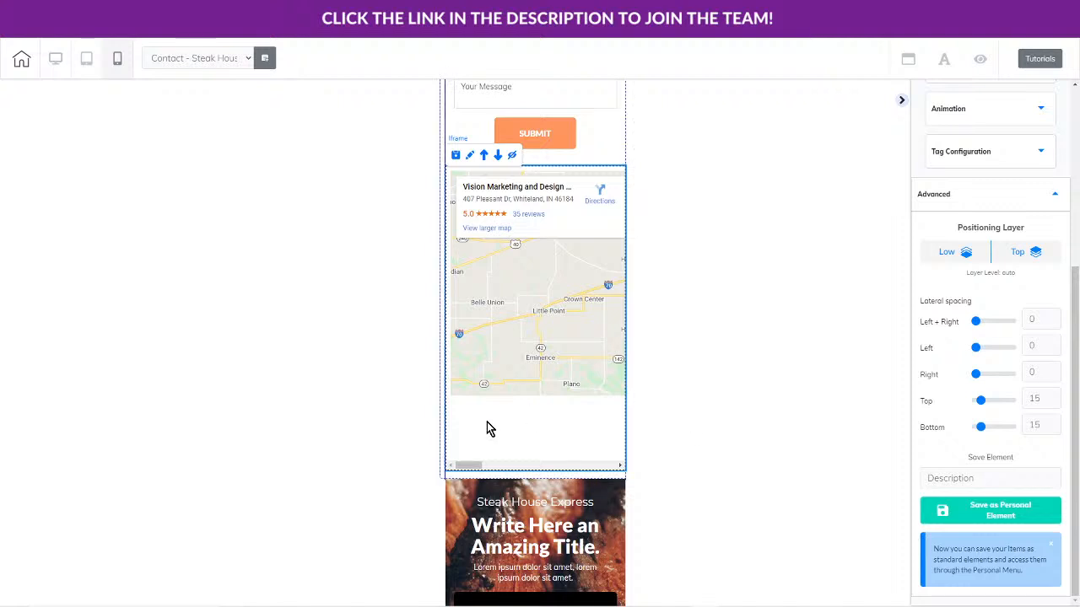
scroll(995, 426, up, 4)
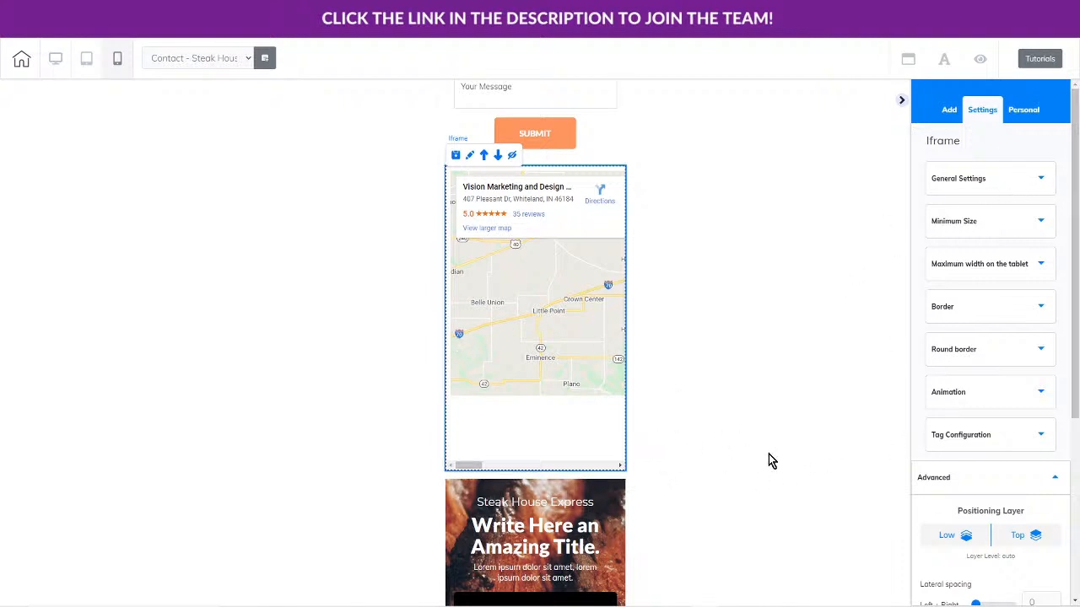
click(512, 157)
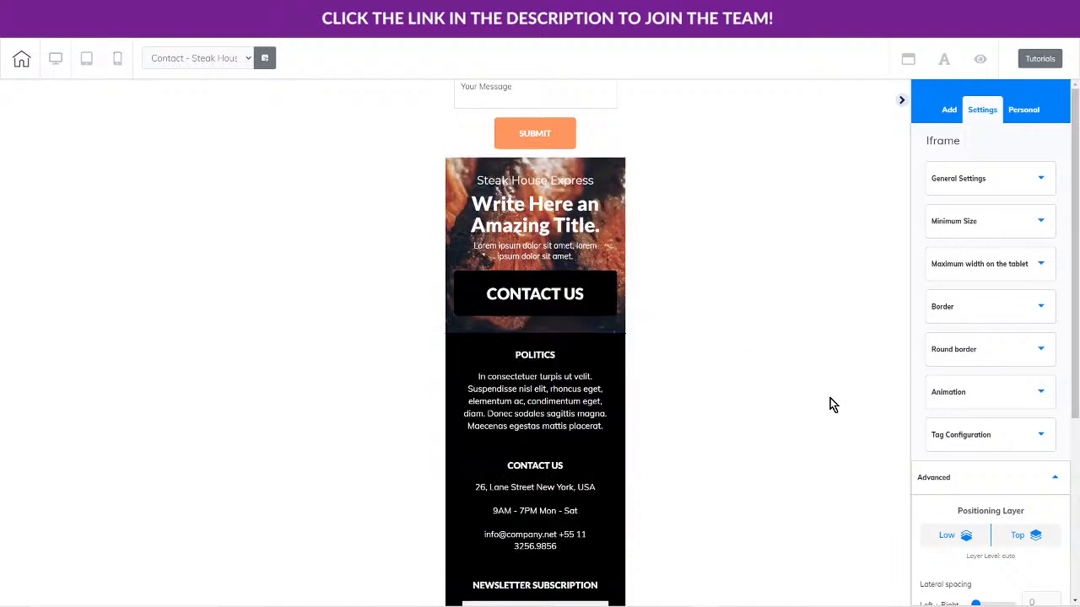
- Switch back to the desktop layout and confirm the map still sits below the form
scroll(674, 448, up, 6)
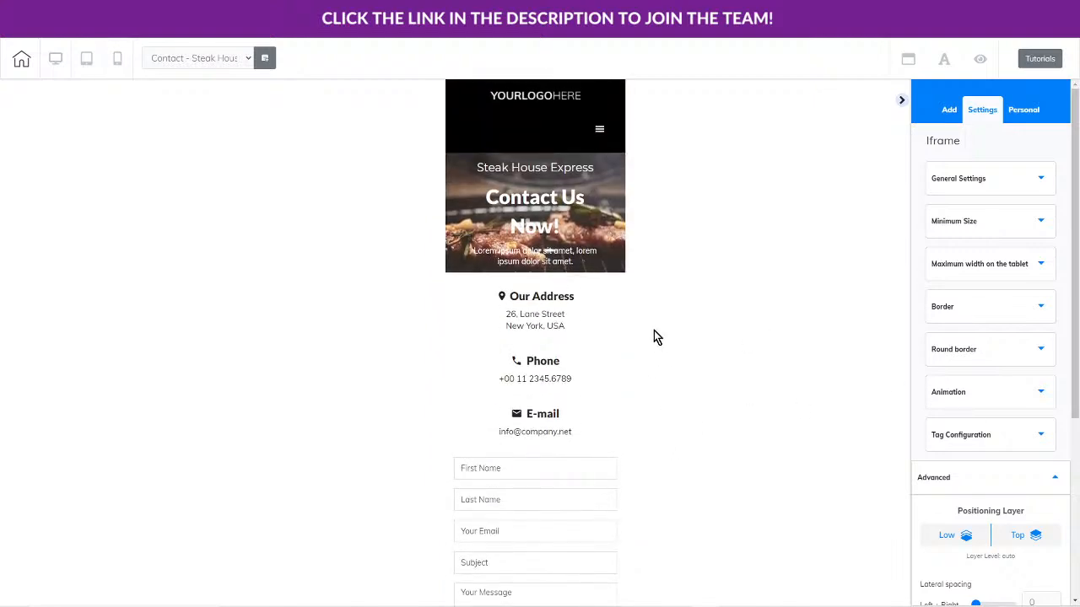
scroll(667, 348, down, 10)
scroll(711, 405, up, 10)
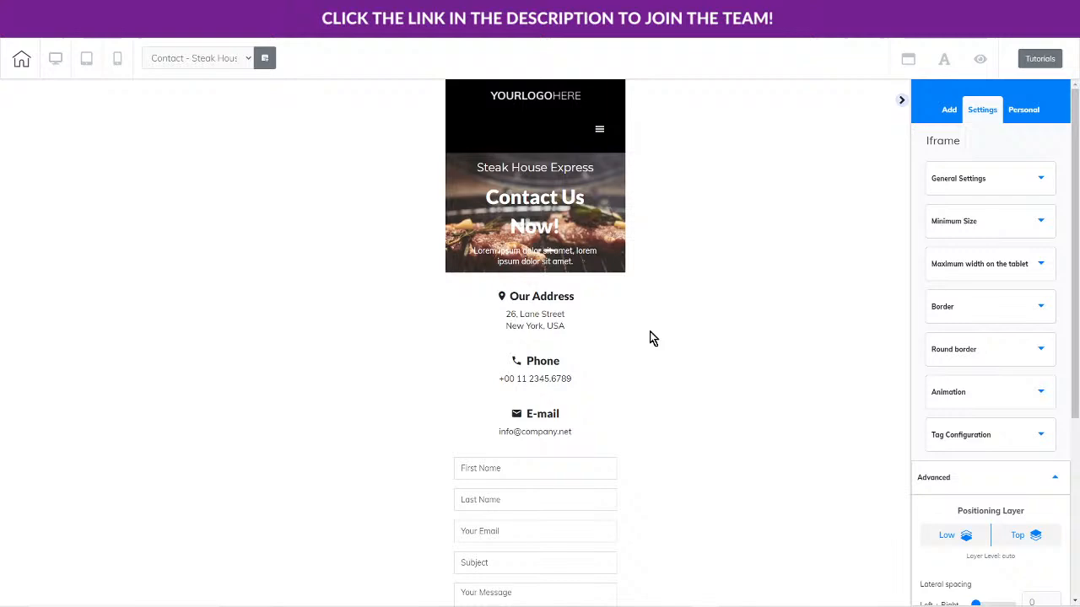
click(59, 66)
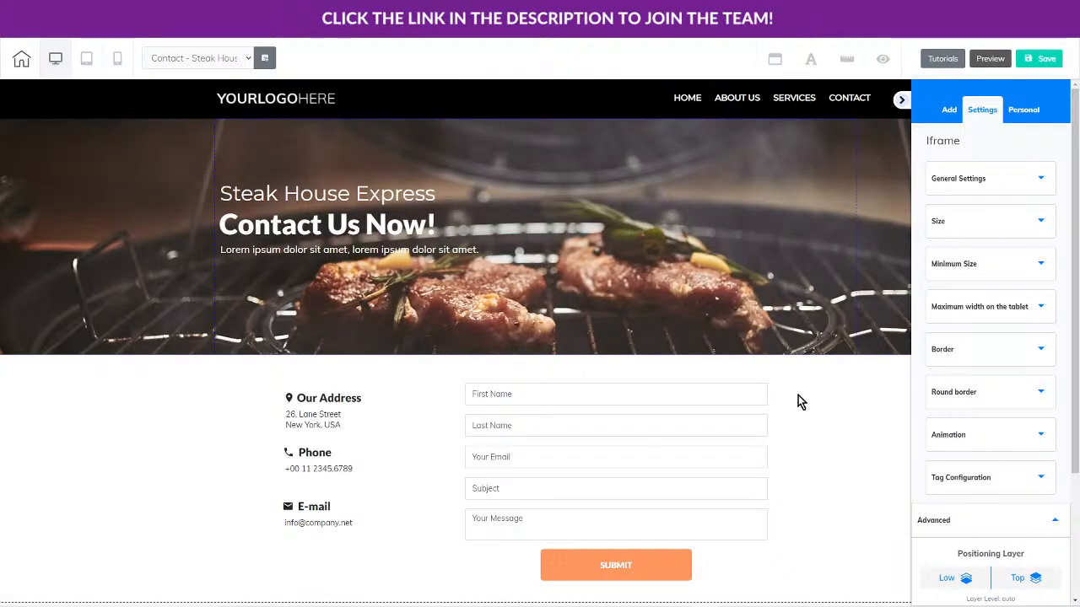
scroll(850, 425, down, 7)
scroll(787, 286, up, 3)
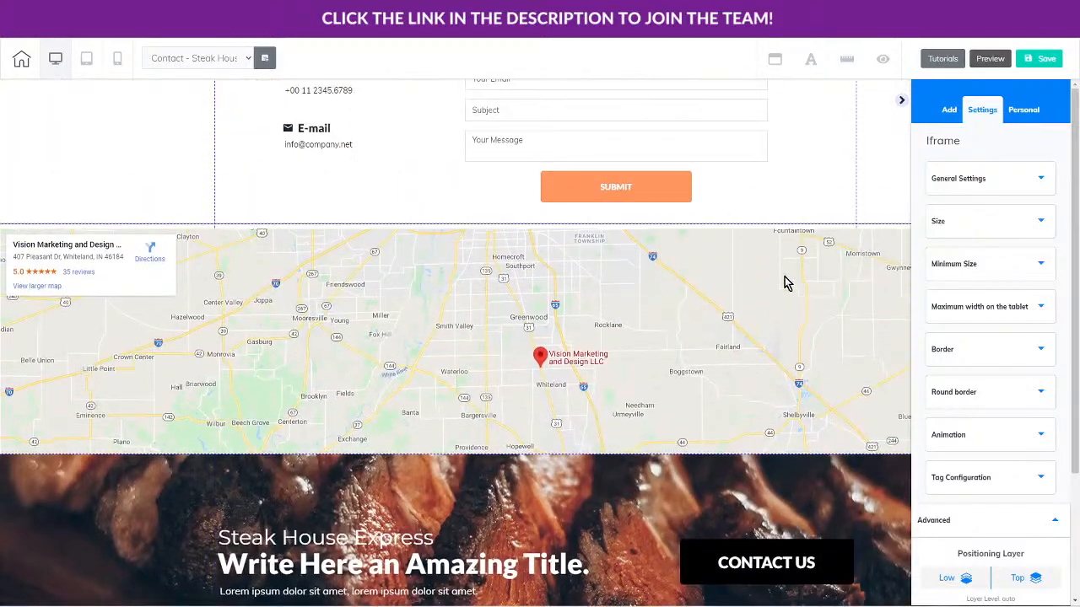
scroll(784, 284, up, 1)
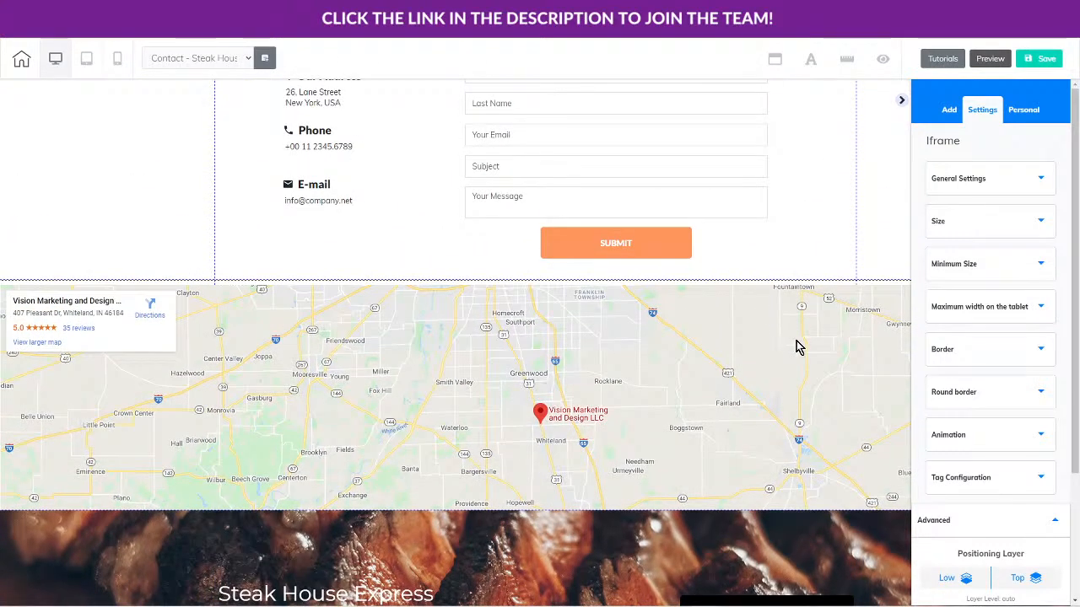